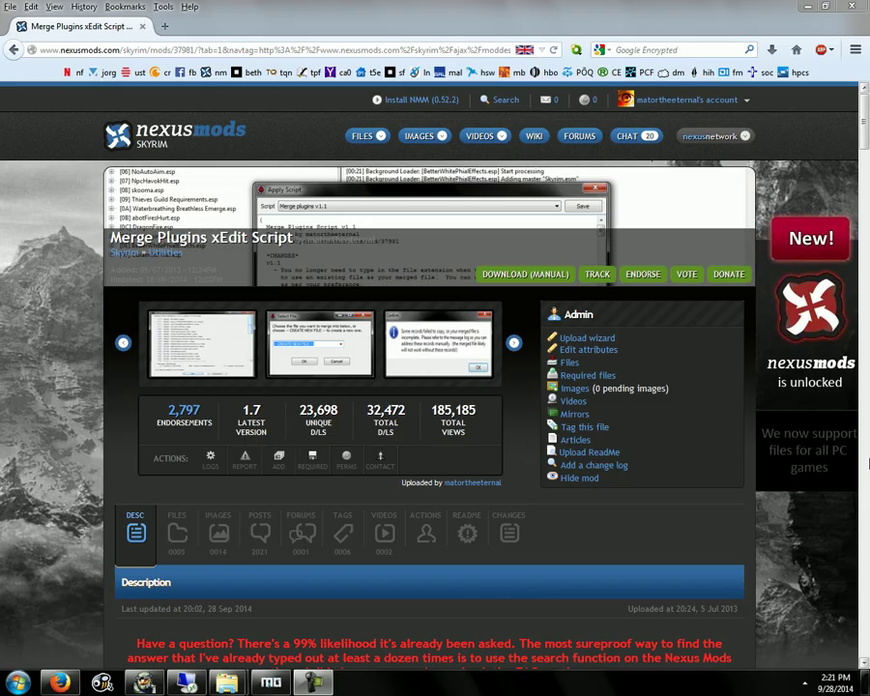
Review the tutorial section, the author's sticky posts and the description on the Merge Plugins xEdit Script page.
drag(865, 121, 864, 314)
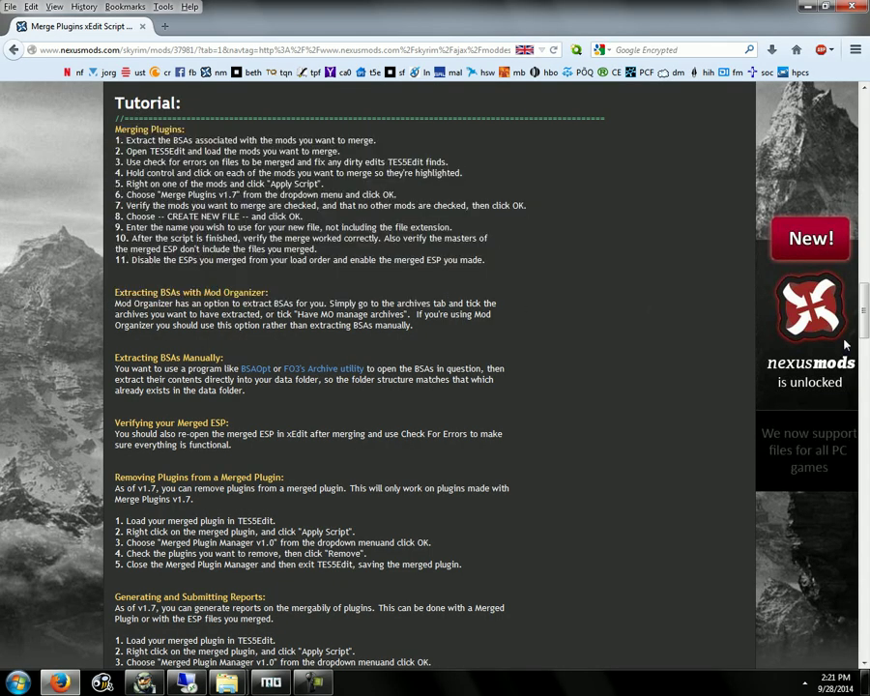
drag(868, 325, 863, 145)
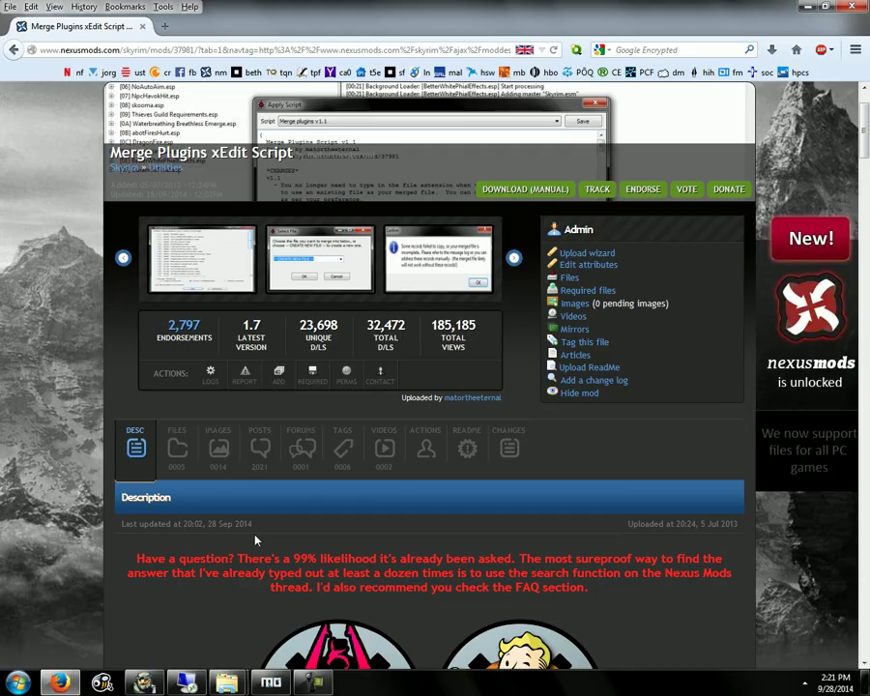
click(259, 460)
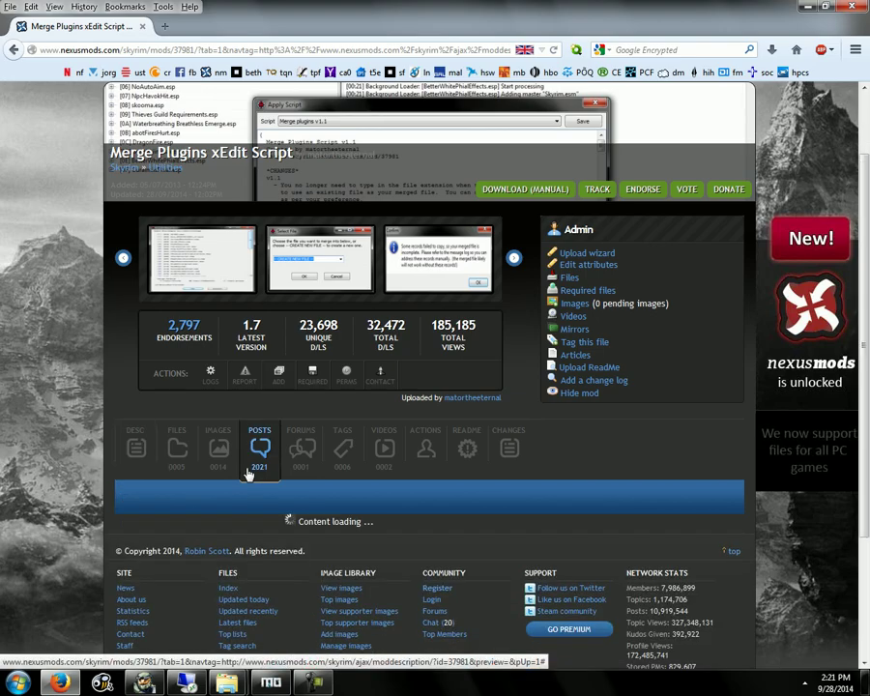
scroll(431, 488, down, 3)
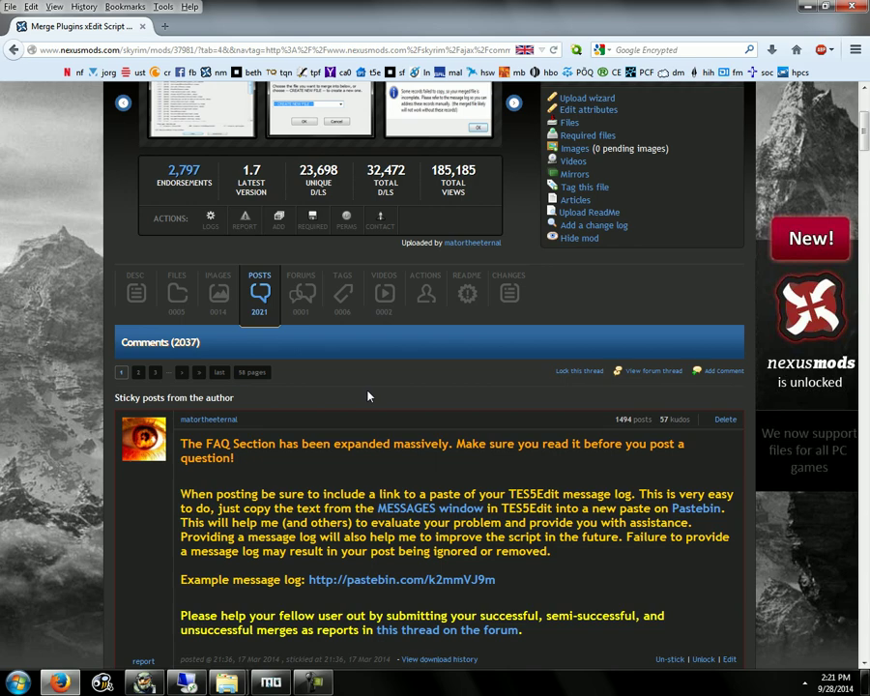
scroll(377, 396, down, 3)
scroll(334, 387, up, 3)
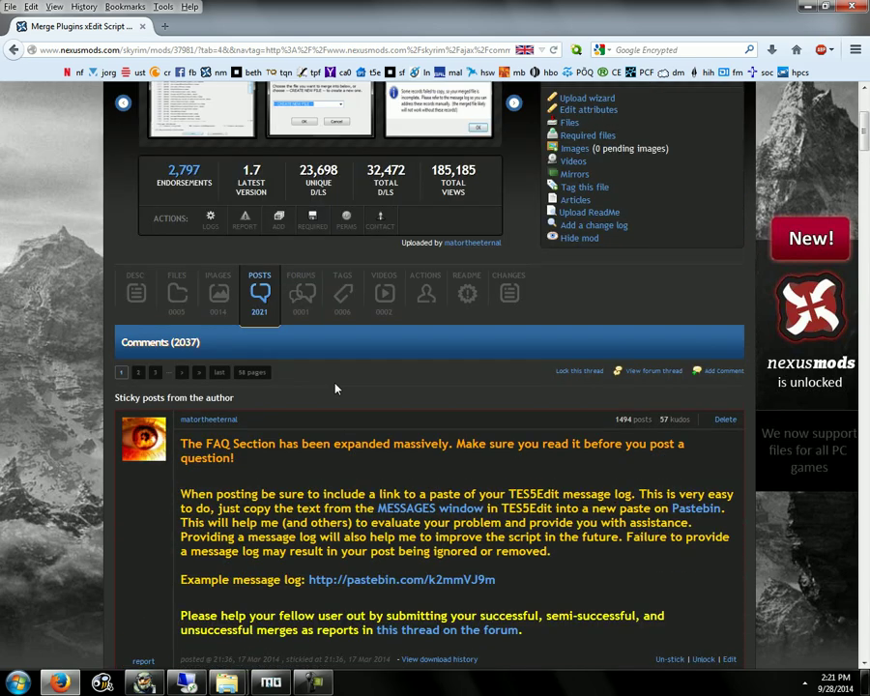
click(141, 311)
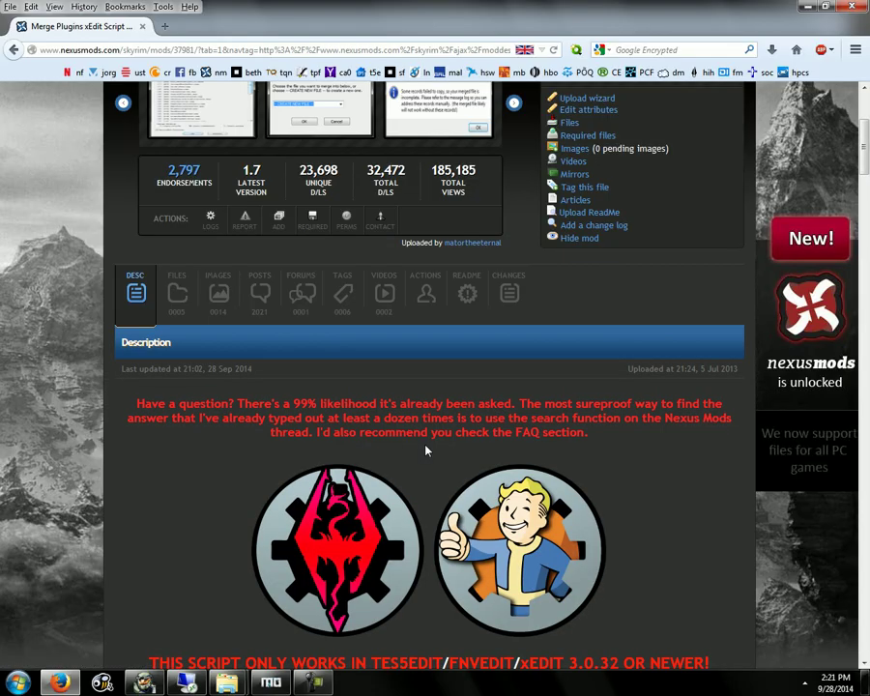
scroll(643, 473, down, 5)
scroll(684, 506, up, 1)
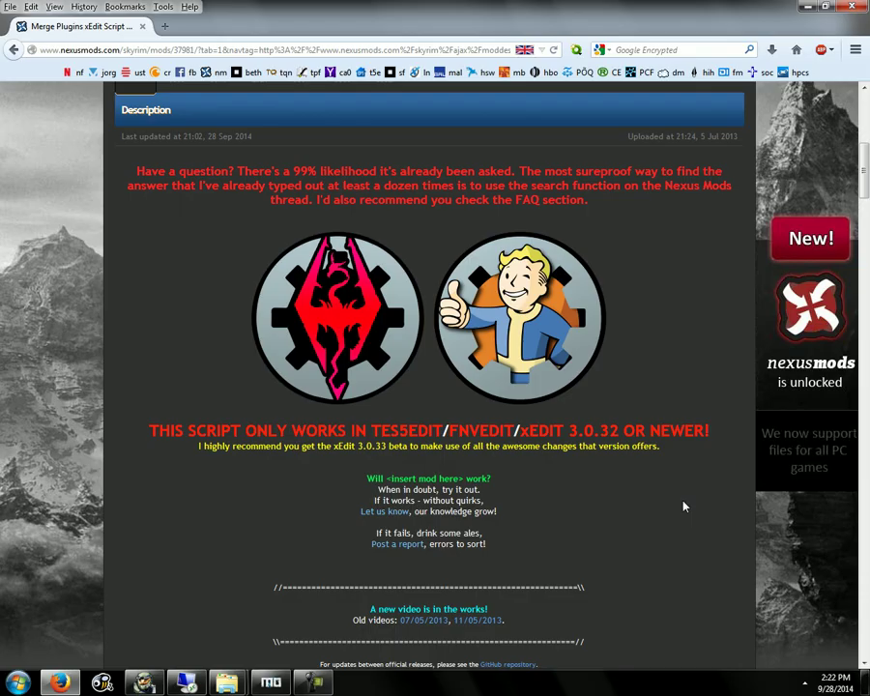
Open the xEdit 3.0.33 beta thread and save the xEdit svn1826 archive, TES5Edit_r1826.7z, to the Downloads folder.
middle_click(334, 451)
click(207, 31)
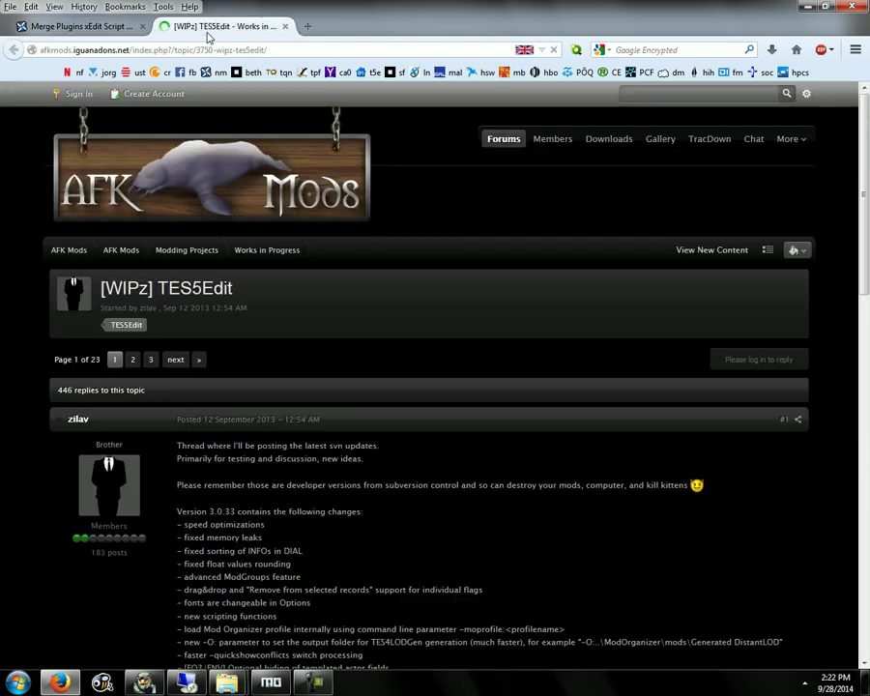
scroll(403, 302, down, 1)
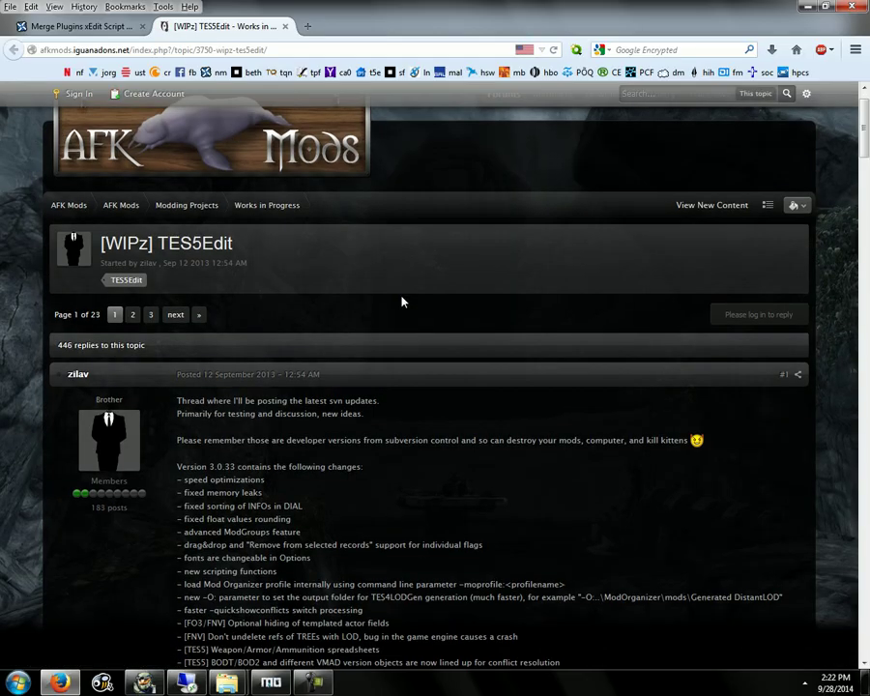
scroll(402, 302, down, 4)
click(213, 522)
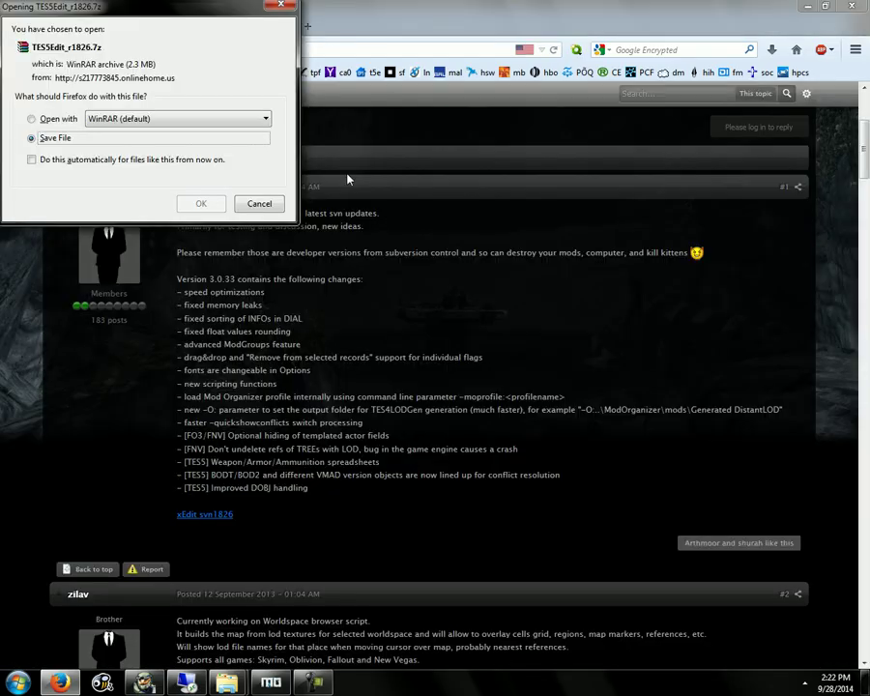
click(201, 203)
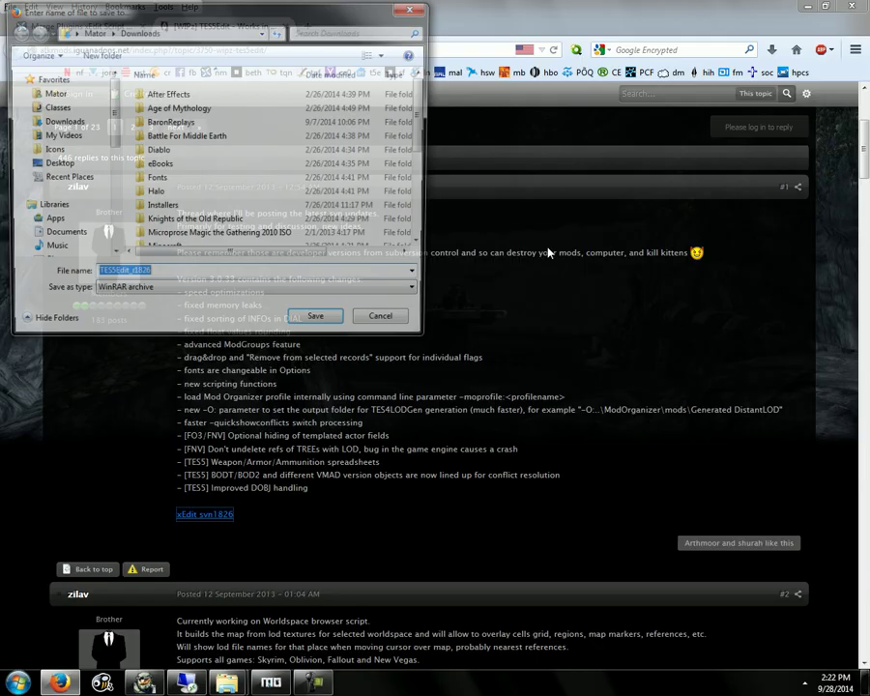
click(320, 324)
click(459, 345)
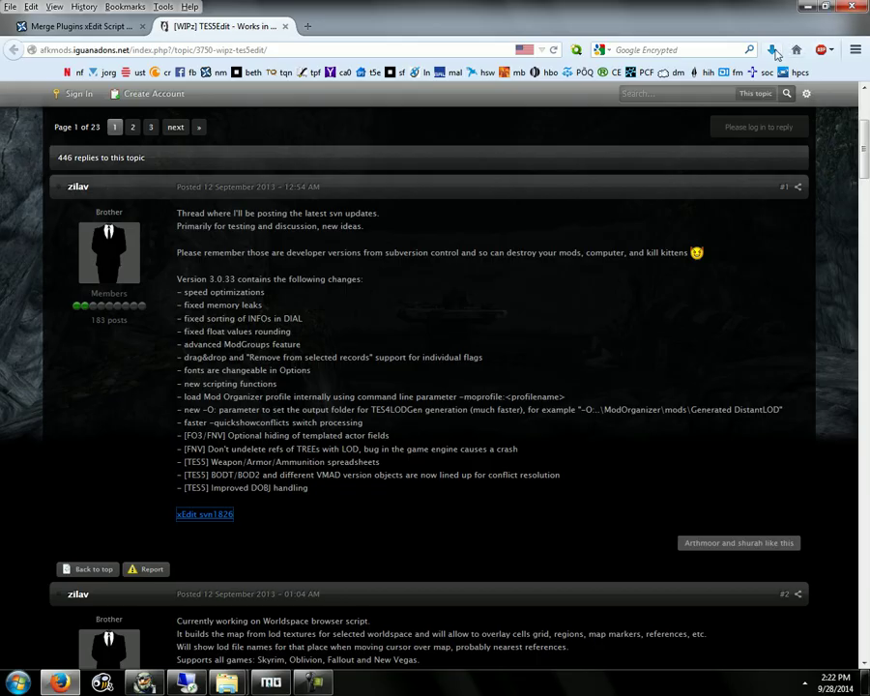
Extract Edit Scripts, TES5Edit.exe, TES5Edit Readme.txt and the Skyrim.Hardcoded DAT file from the downloaded archive into Skyrim's TES5Edit folder, replacing all existing files.
click(592, 100)
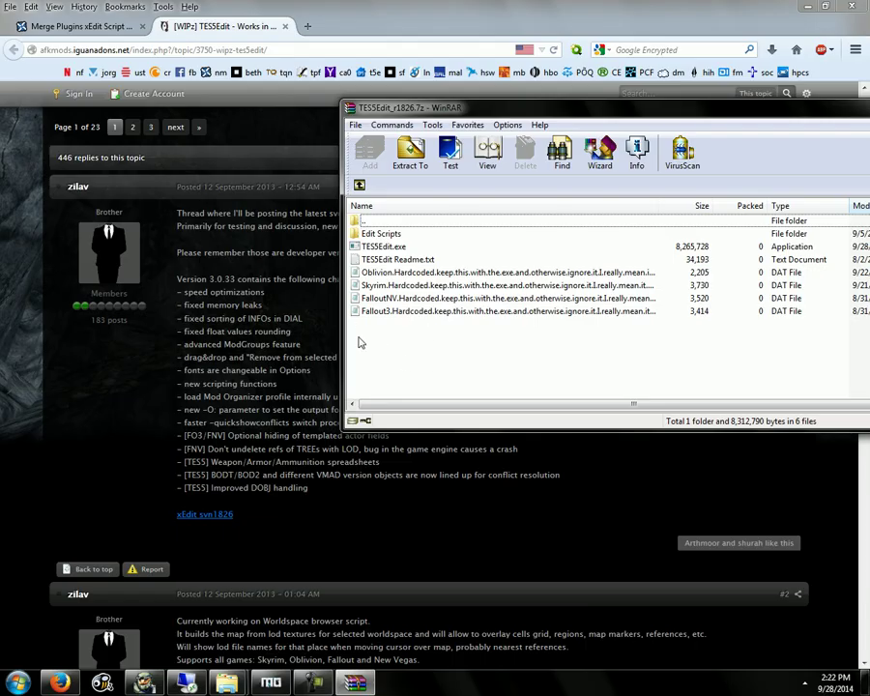
click(371, 237)
ctrl+click(372, 247)
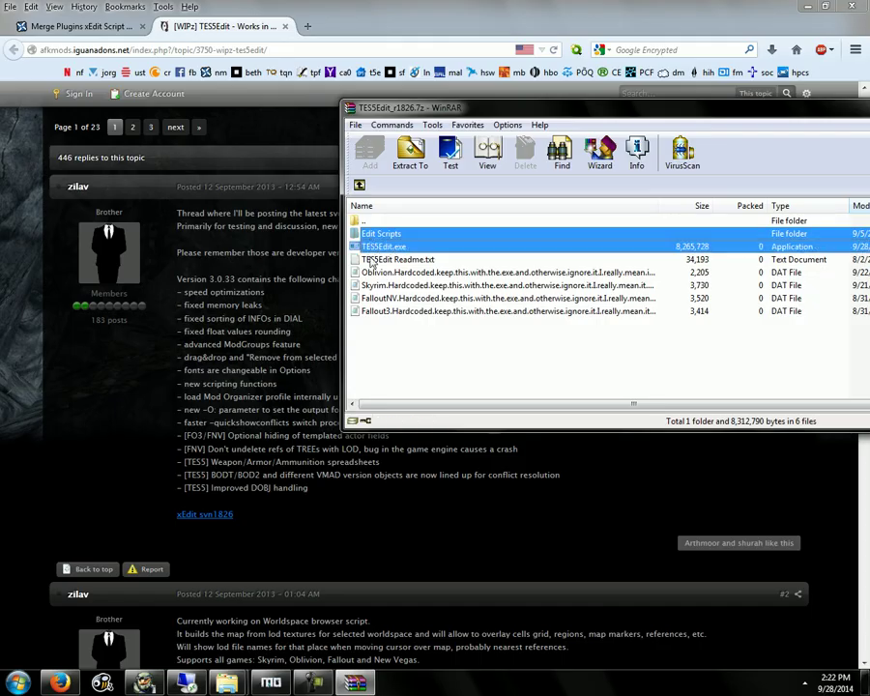
ctrl+click(382, 259)
ctrl+click(387, 285)
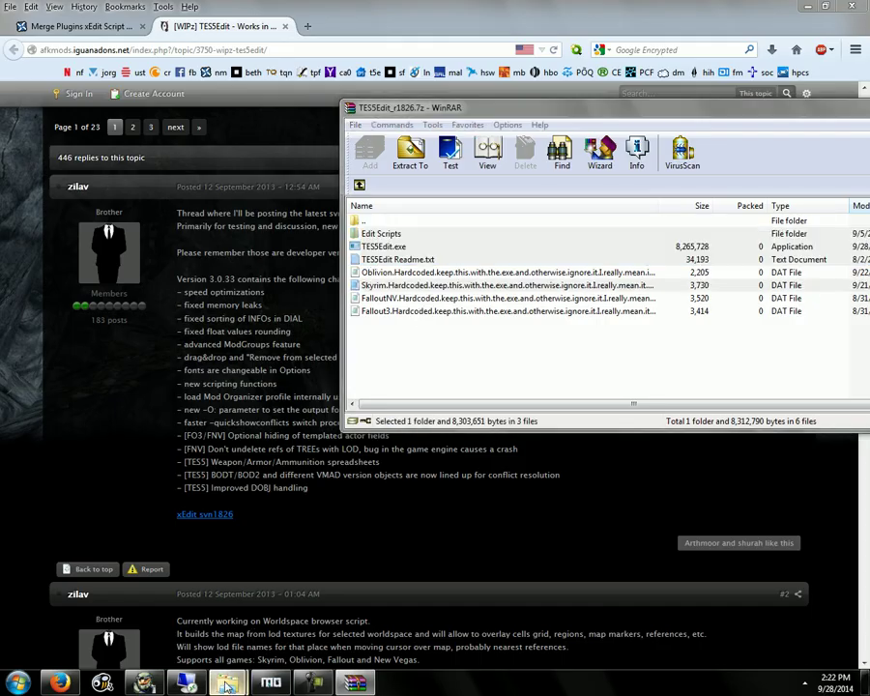
mouse_move(227, 683)
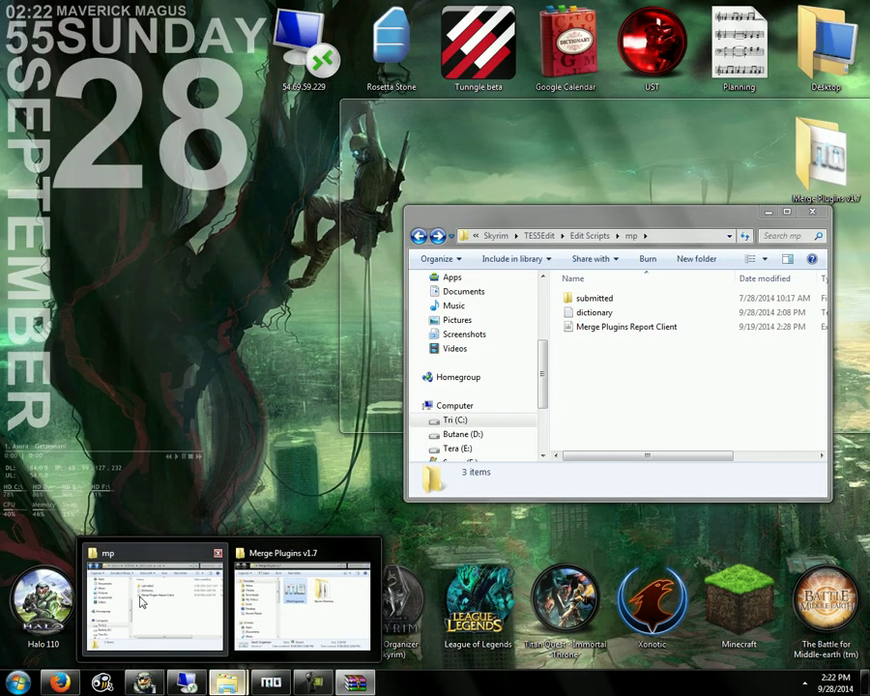
click(141, 598)
click(541, 236)
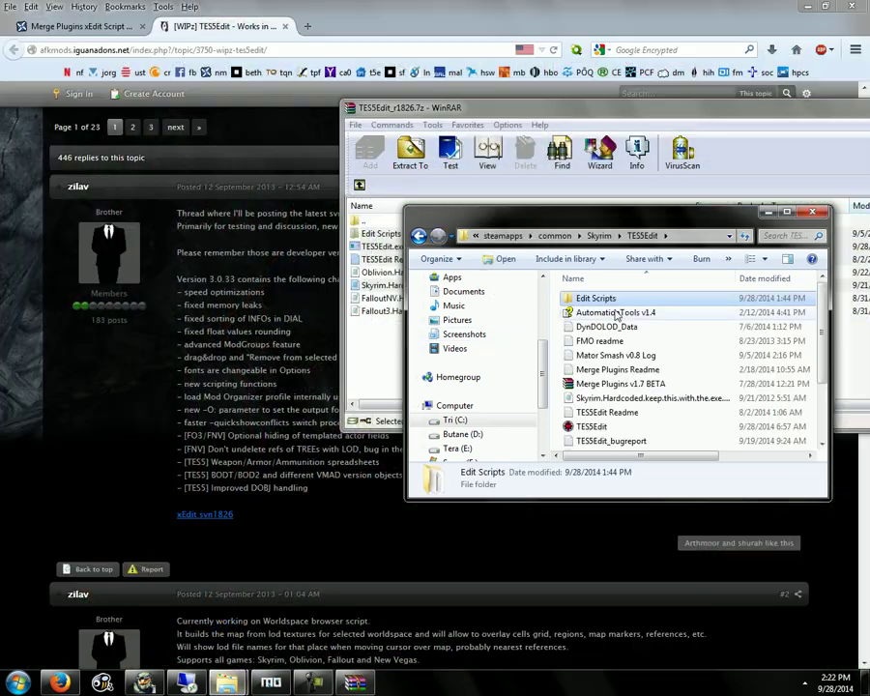
drag(372, 236, 592, 437)
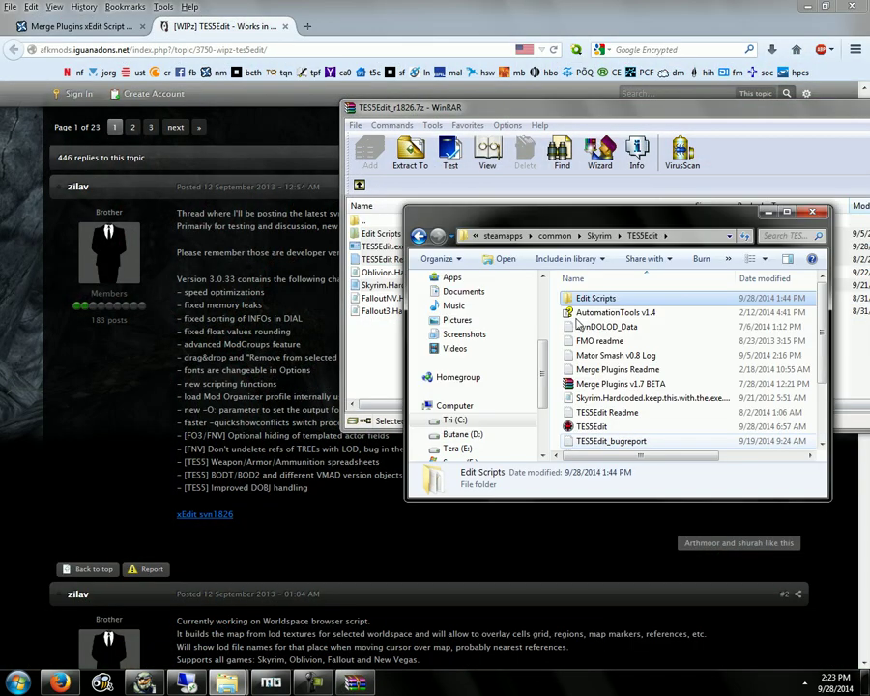
click(419, 467)
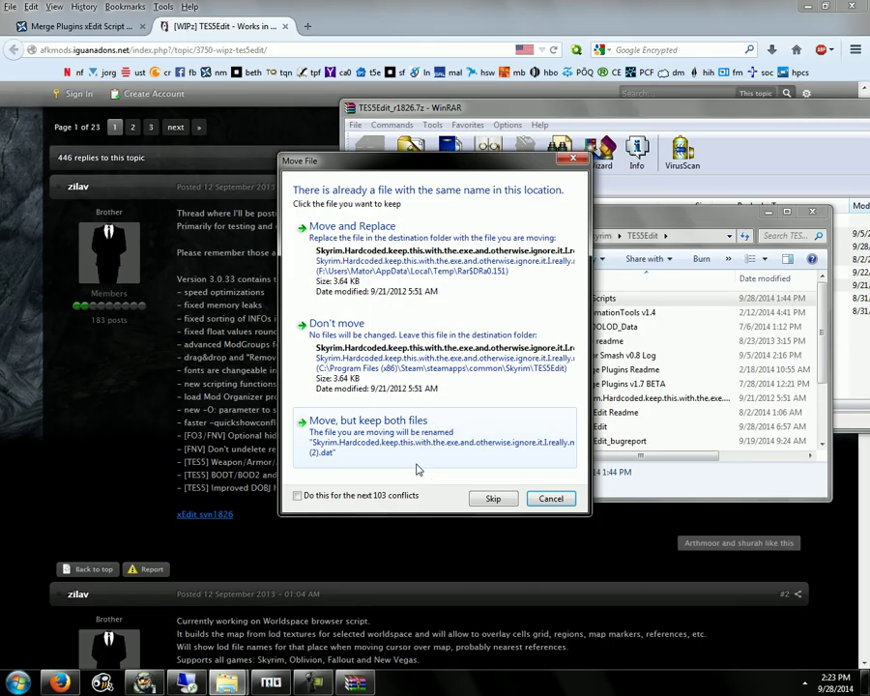
click(291, 494)
click(394, 438)
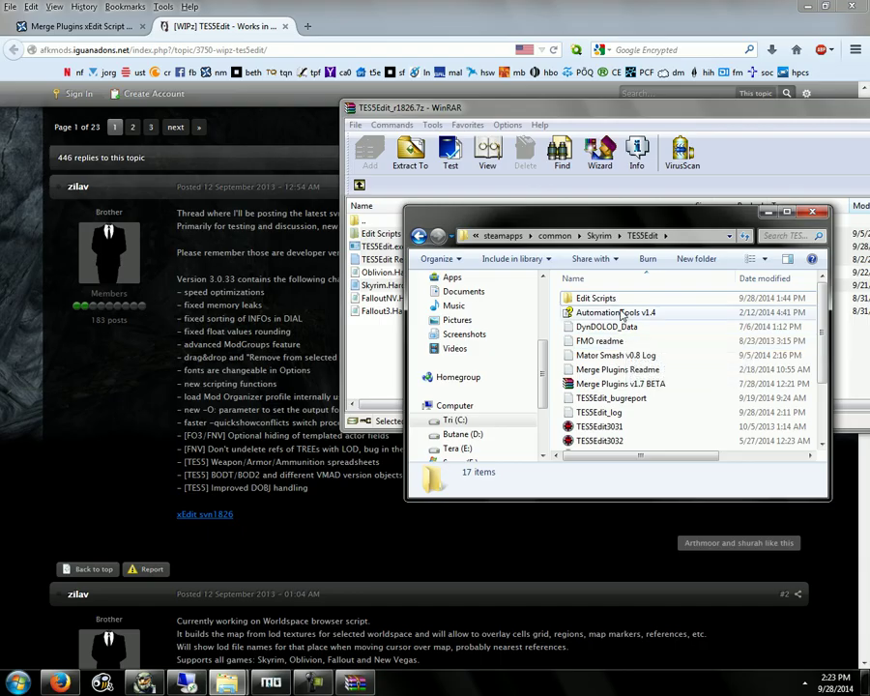
Close the TES5Edit_r1826.7z archive and slightly reposition the TES5Edit folder window.
drag(762, 109, 434, 122)
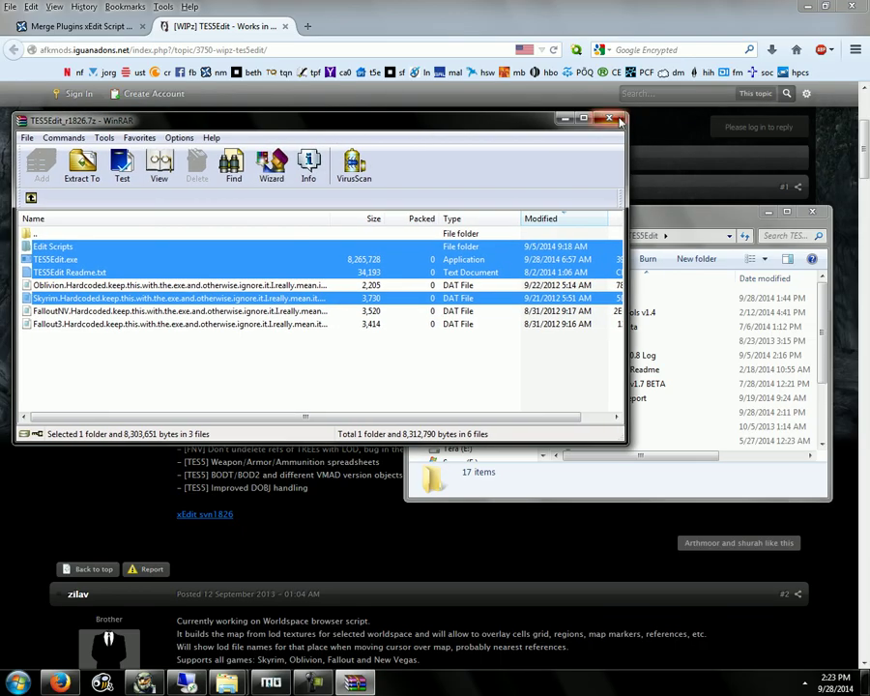
key(Escape)
drag(745, 221, 721, 214)
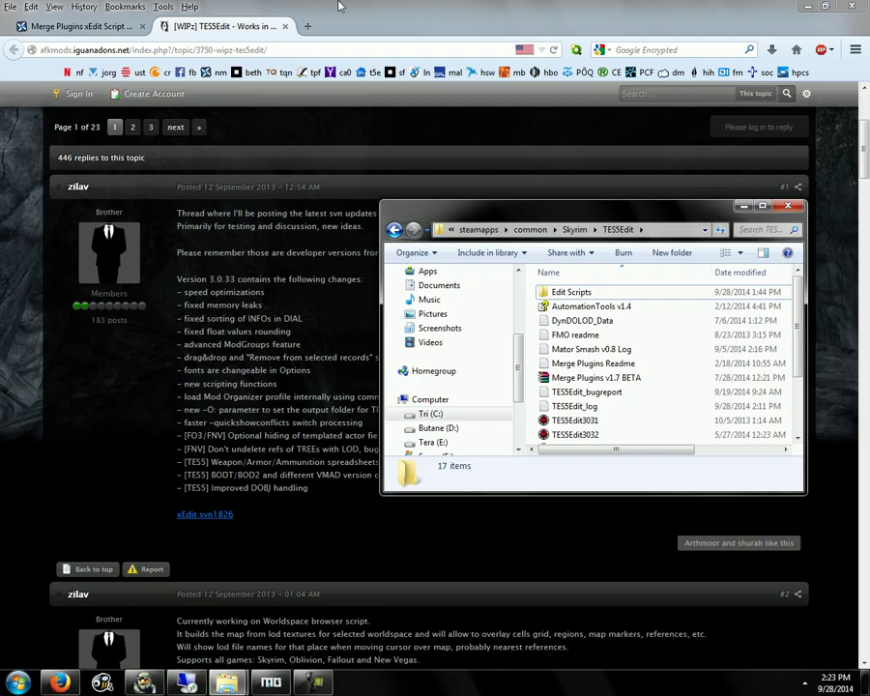
Manually download Merge Plugins r8 from the Nexus mod page's files, replacing the existing Merge Plugins r8a-37981-1-7.zip in Downloads.
click(78, 26)
scroll(244, 255, up, 3)
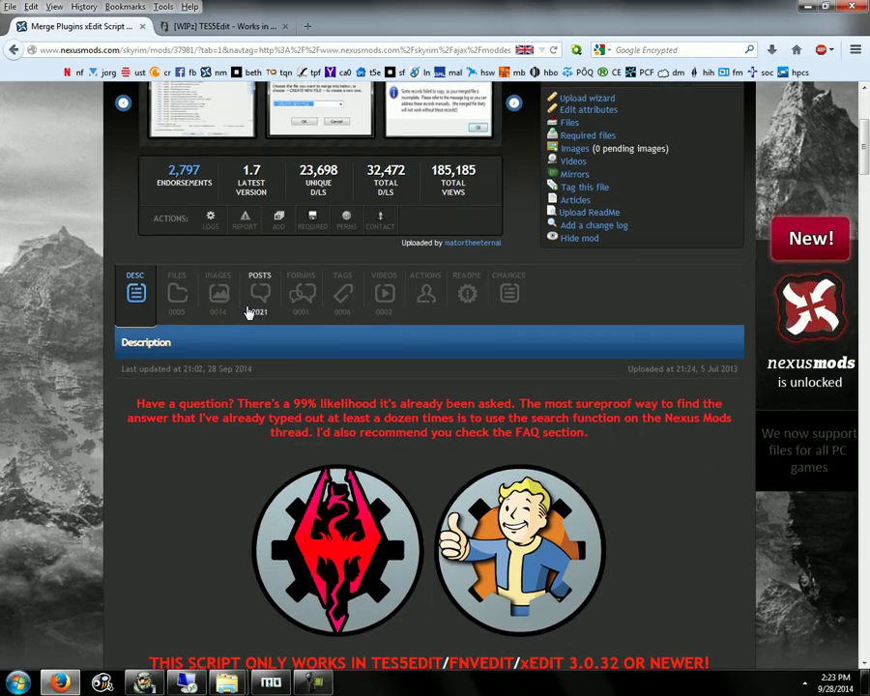
click(170, 298)
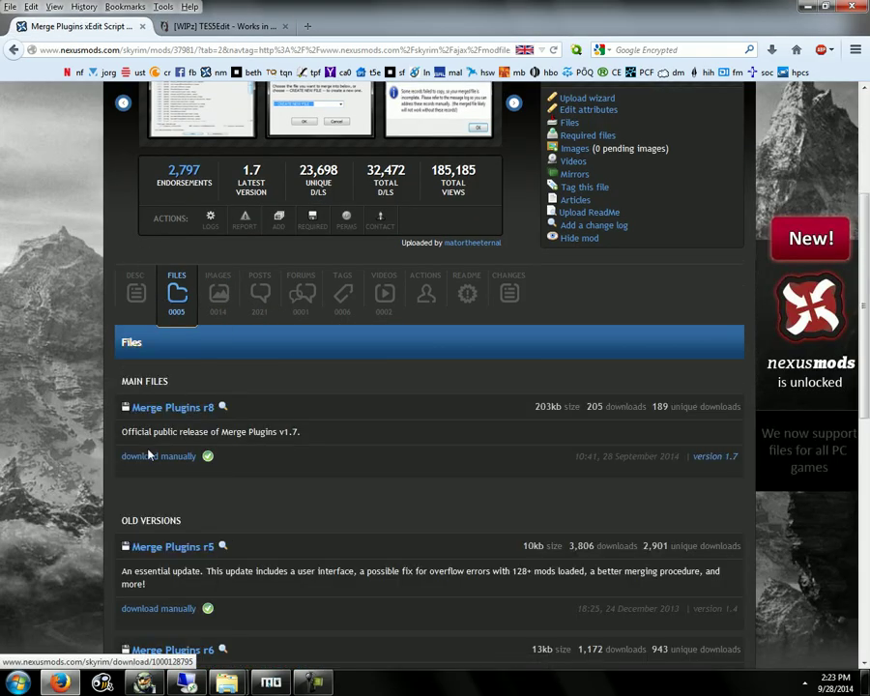
click(140, 461)
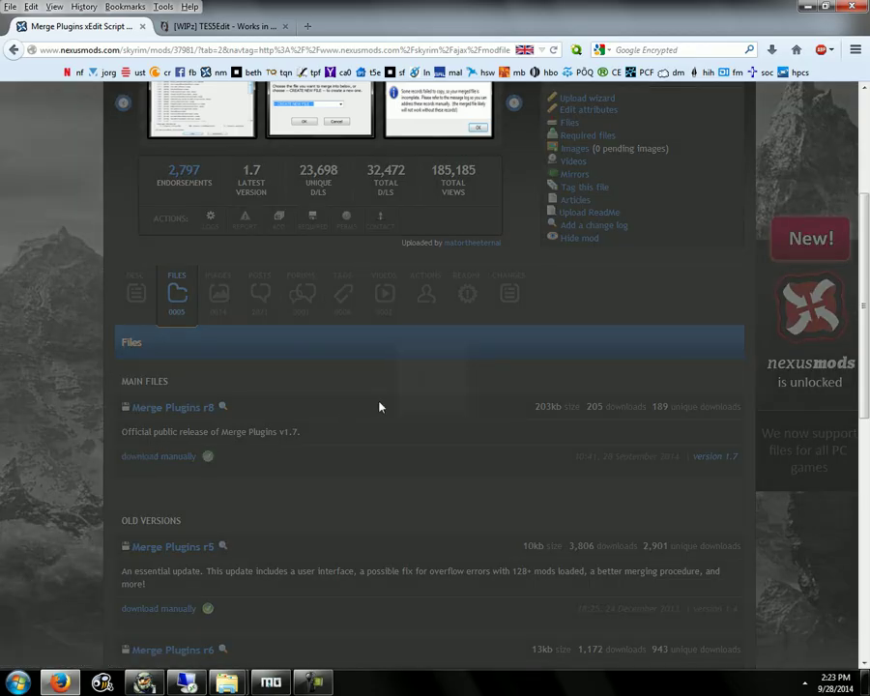
click(320, 435)
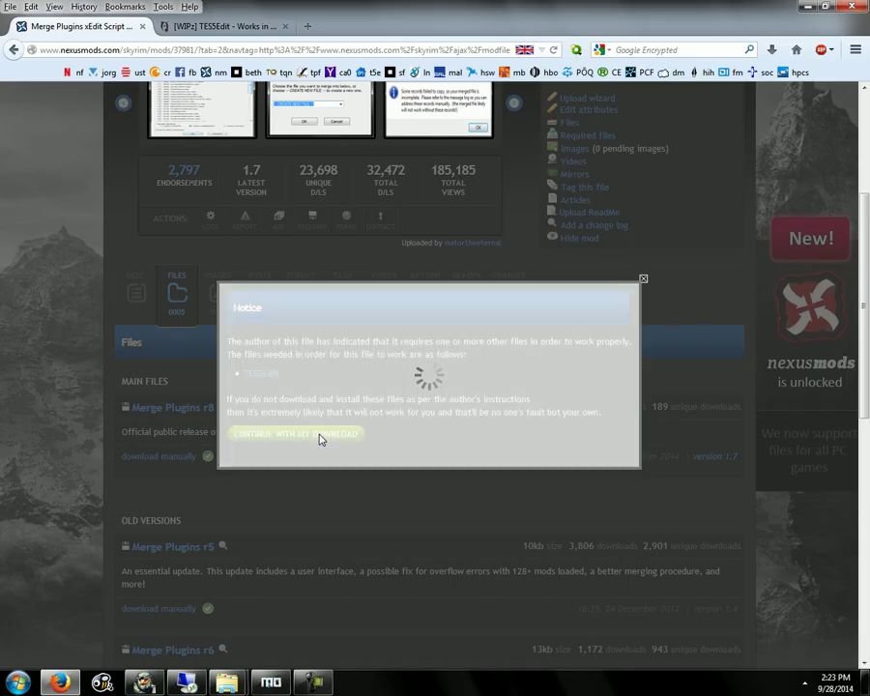
click(198, 203)
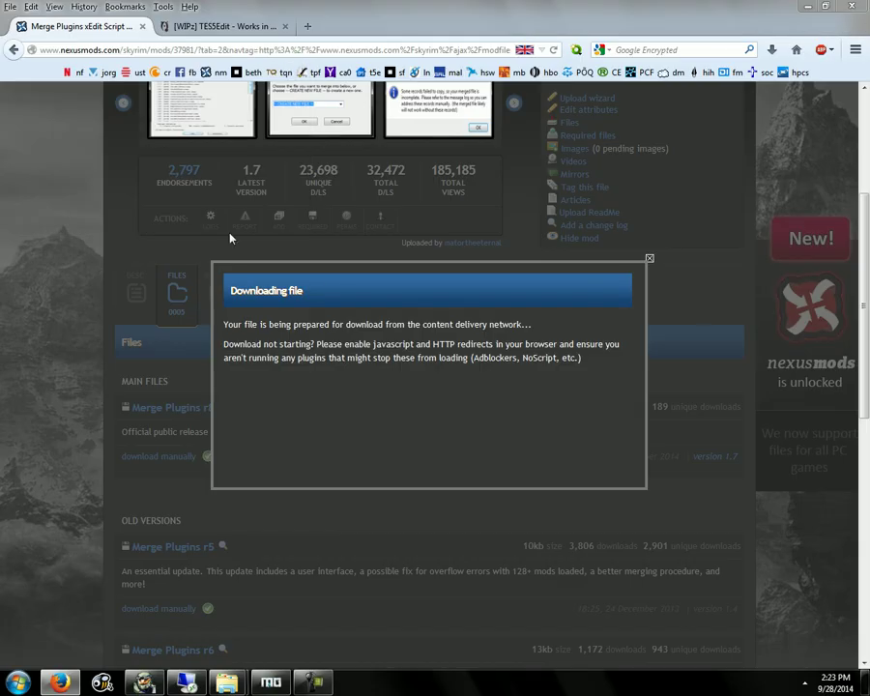
click(316, 323)
click(475, 344)
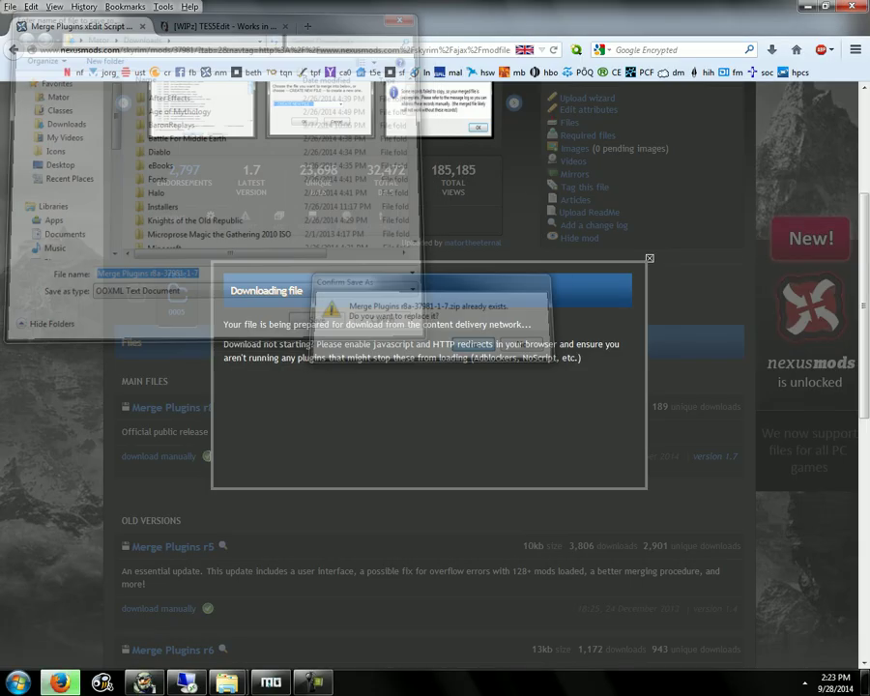
Open the downloaded Merge Plugins r8a-37981-1-7.zip and view the installation instructions in Merge Plugins Readme.txt.
click(773, 50)
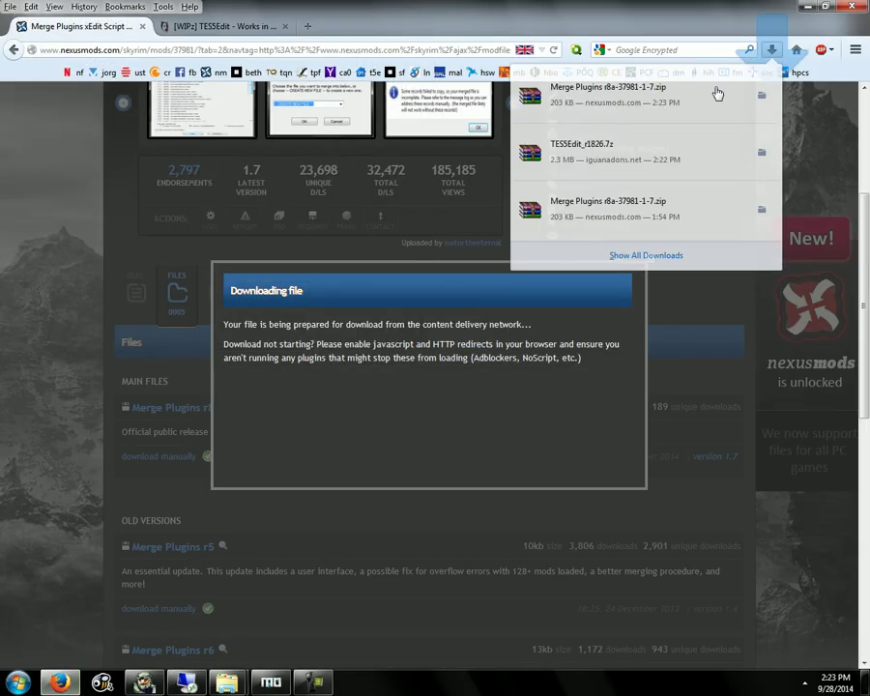
click(629, 91)
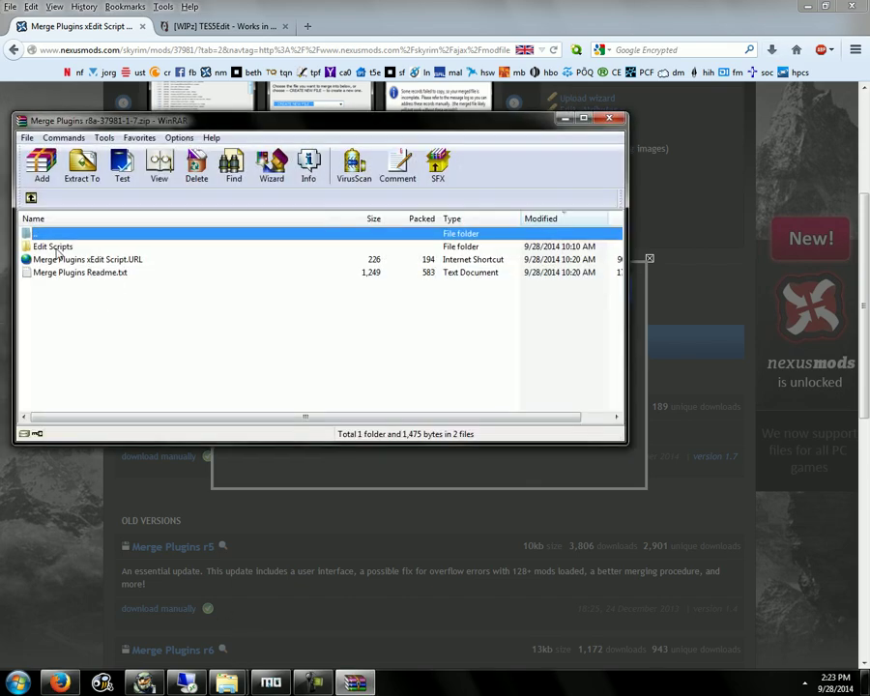
key(Down)
double_click(108, 274)
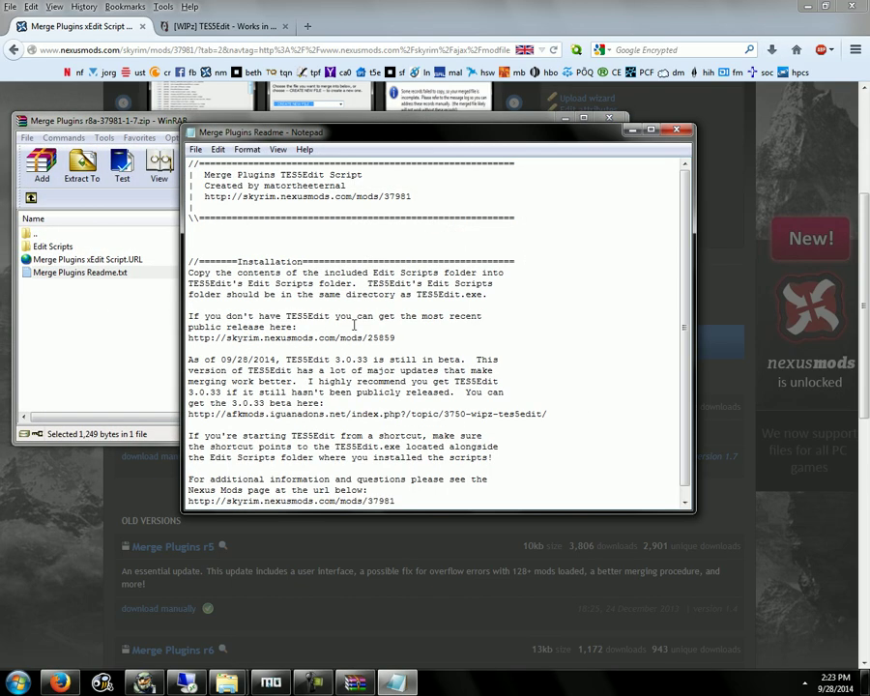
click(674, 133)
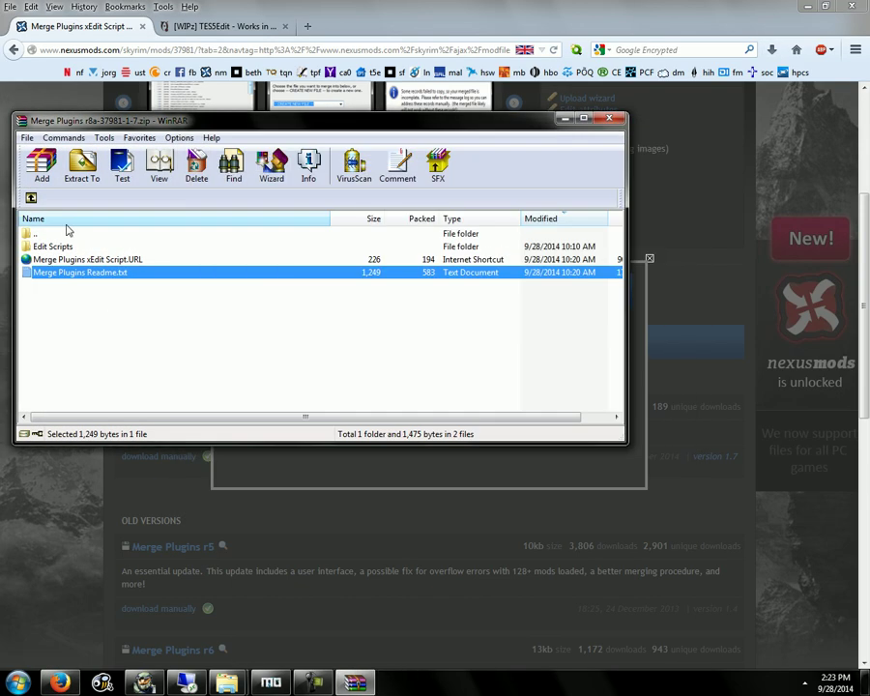
Extract the Edit Scripts folder from the Merge Plugins archive into Skyrim's TES5Edit folder, merging the folders and replacing files with the same name.
click(53, 247)
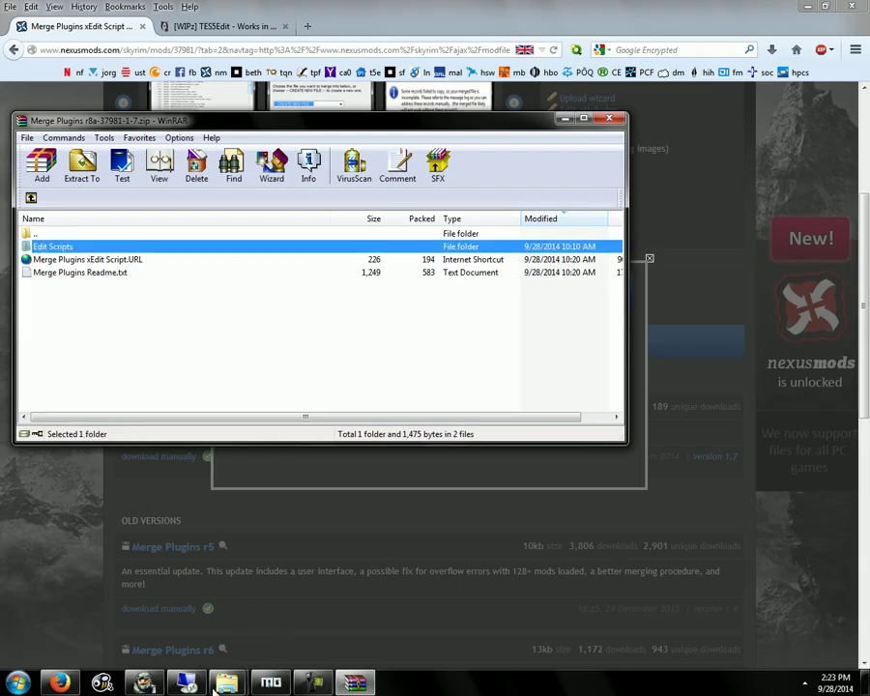
click(226, 683)
click(189, 612)
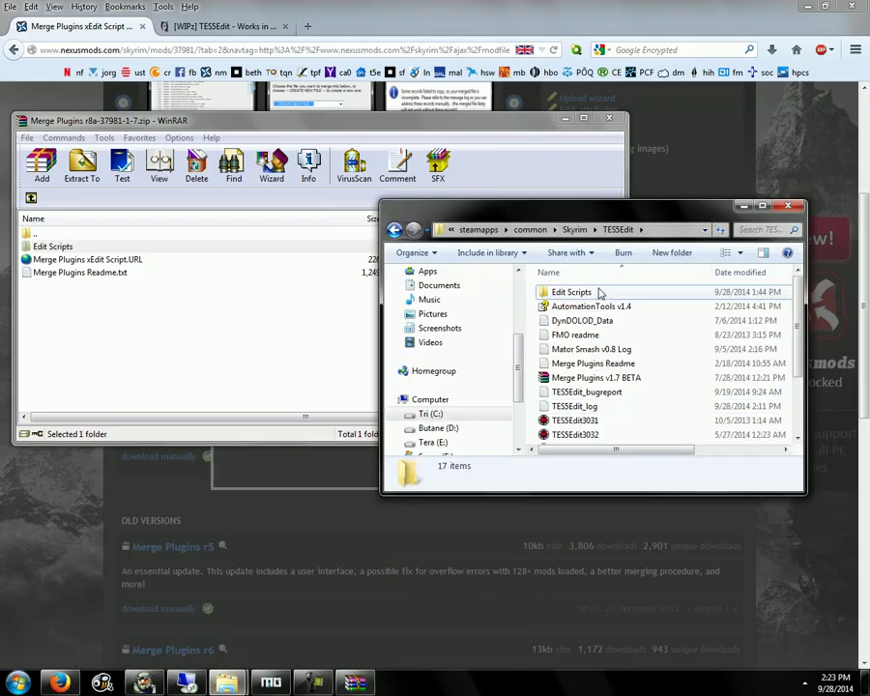
drag(626, 495, 626, 633)
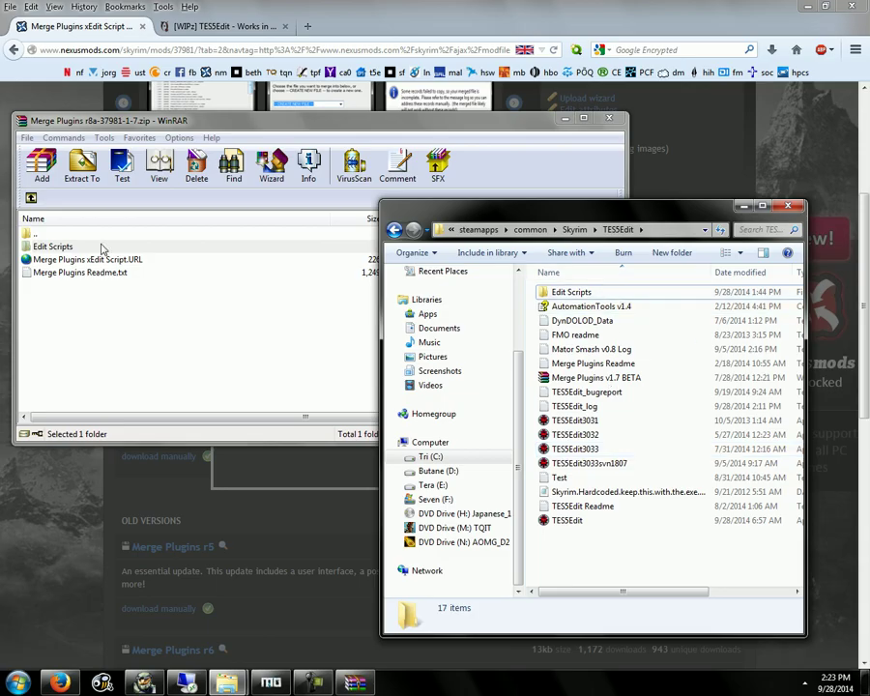
drag(54, 247, 611, 573)
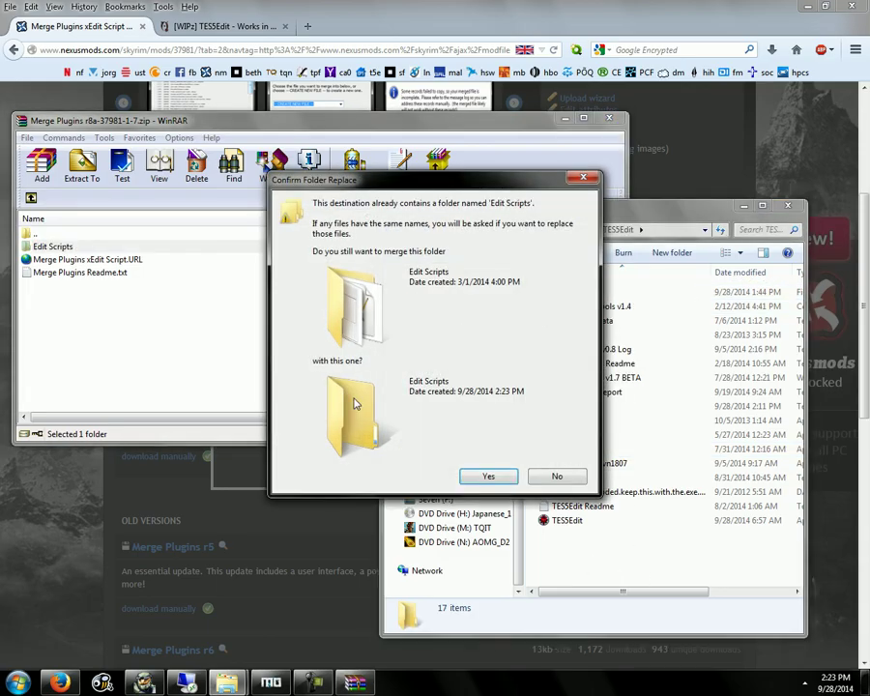
click(488, 473)
click(298, 495)
click(353, 232)
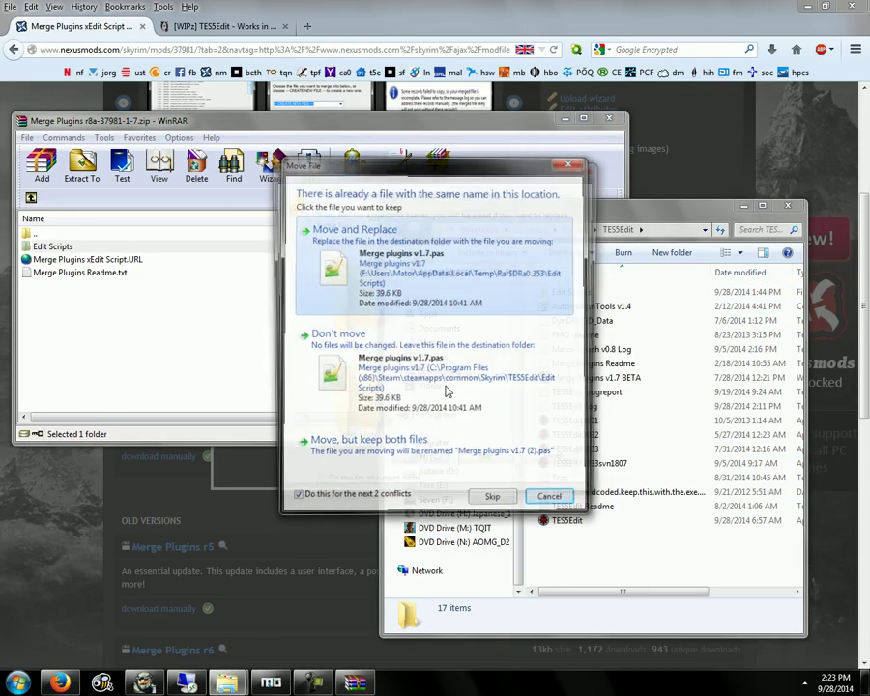
click(315, 491)
click(441, 464)
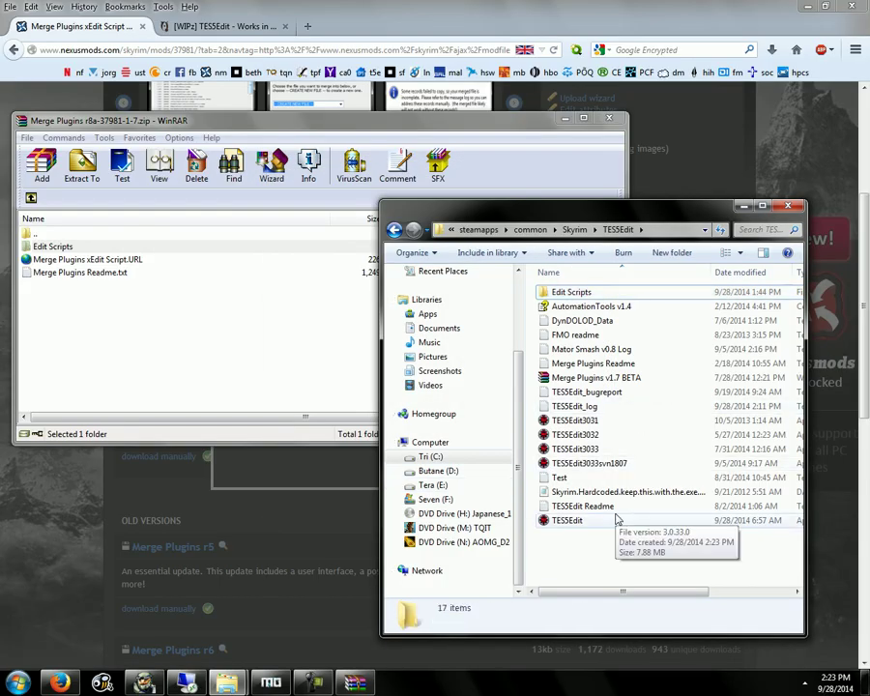
Look inside the archive's Edit Scripts folder, return to its parent level and close the Merge Plugins archive.
double_click(52, 246)
click(31, 200)
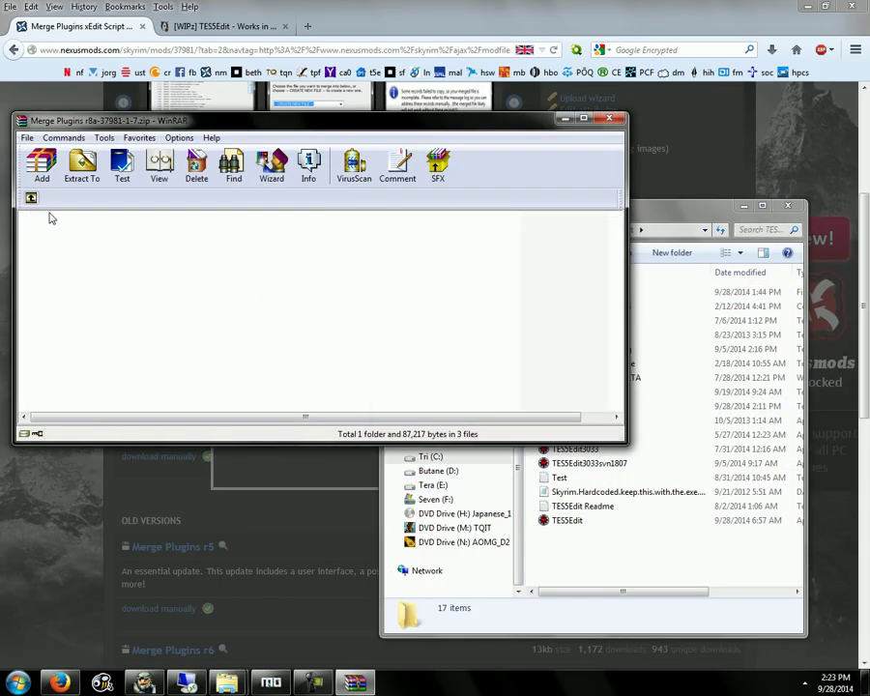
click(574, 576)
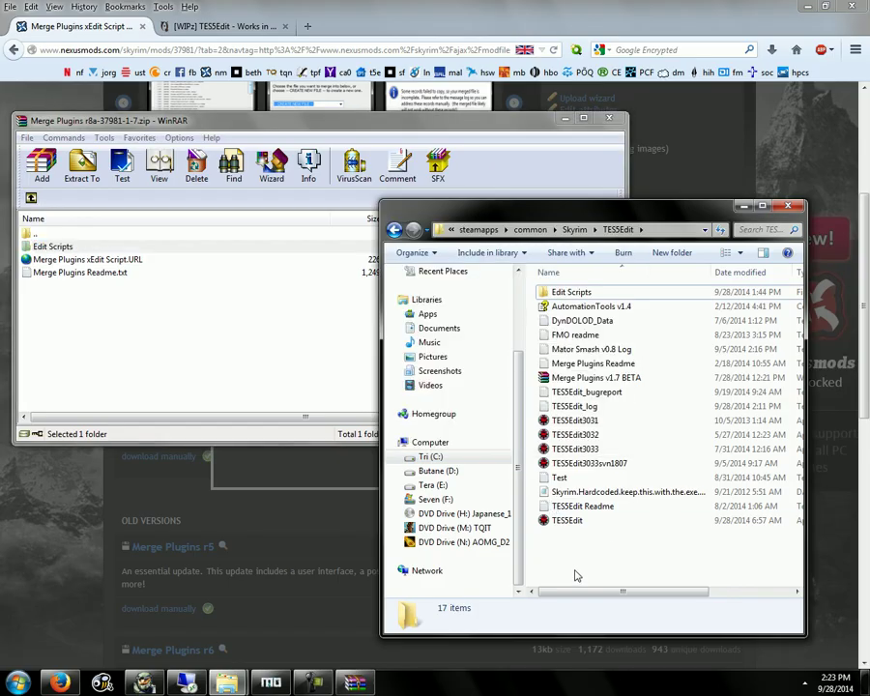
click(612, 118)
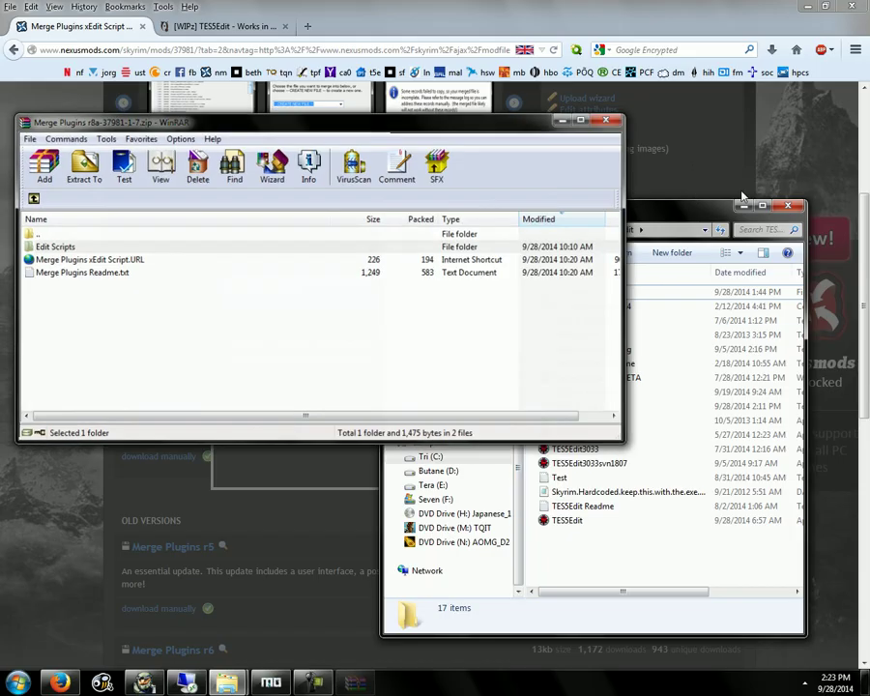
Minimize the TES5Edit folder window, and dismiss the Nexus download notice before minimizing the browser.
click(743, 209)
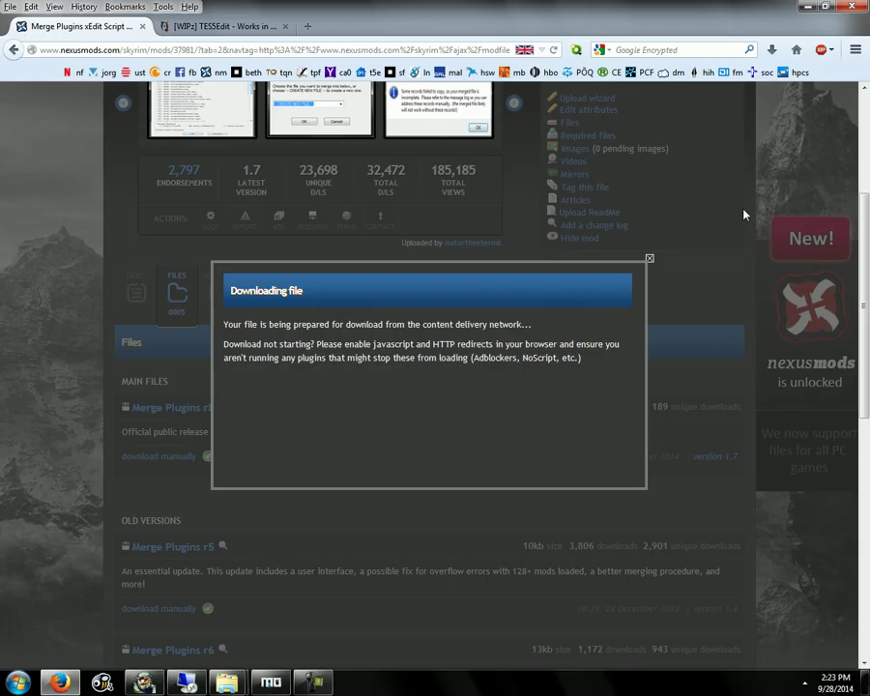
click(649, 258)
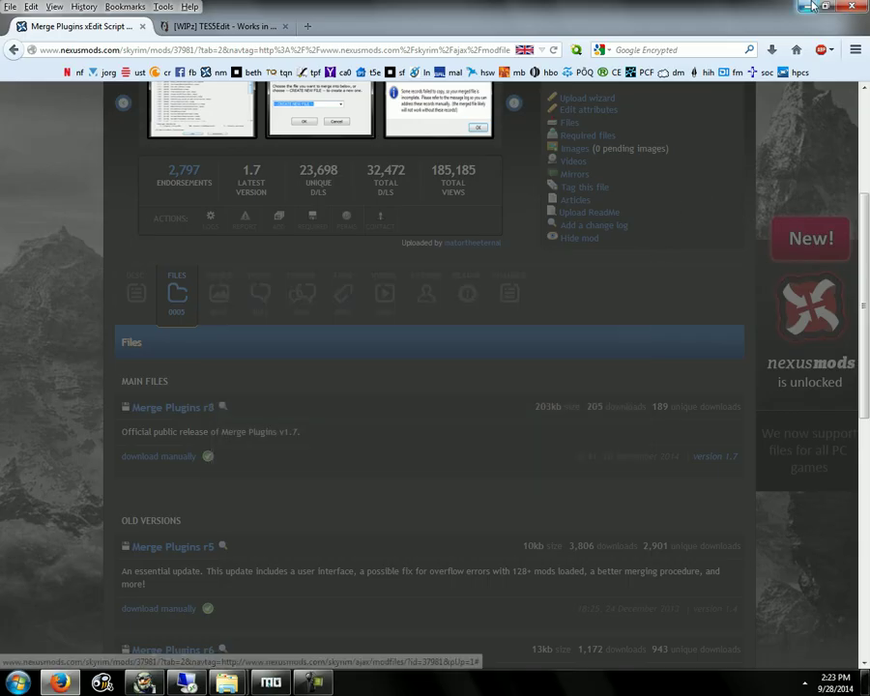
click(807, 7)
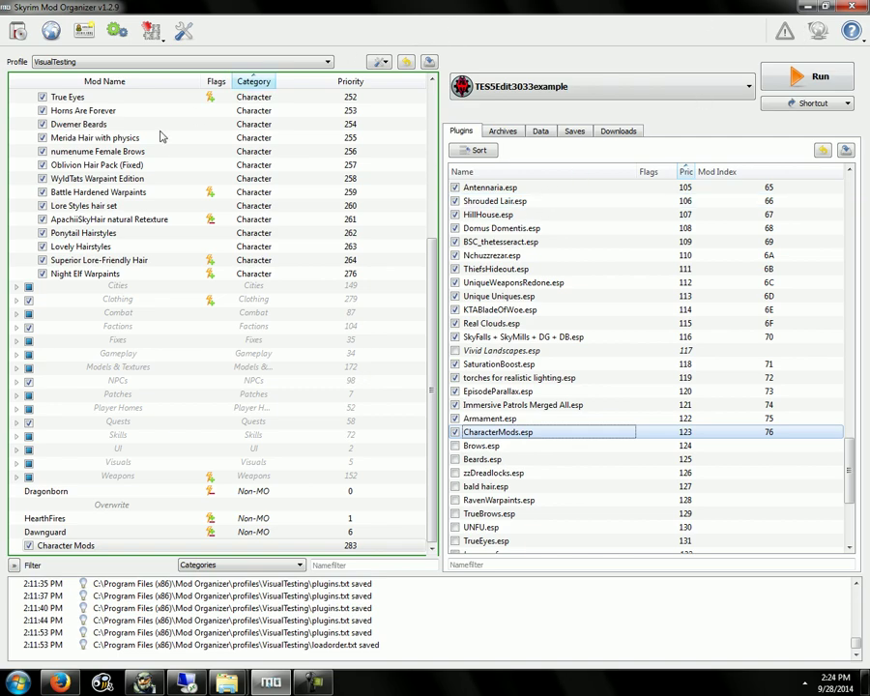
Close Mod Organizer and relaunch it from its shortcut in the desktop's Merge Plugins v1.7 folder.
click(858, 8)
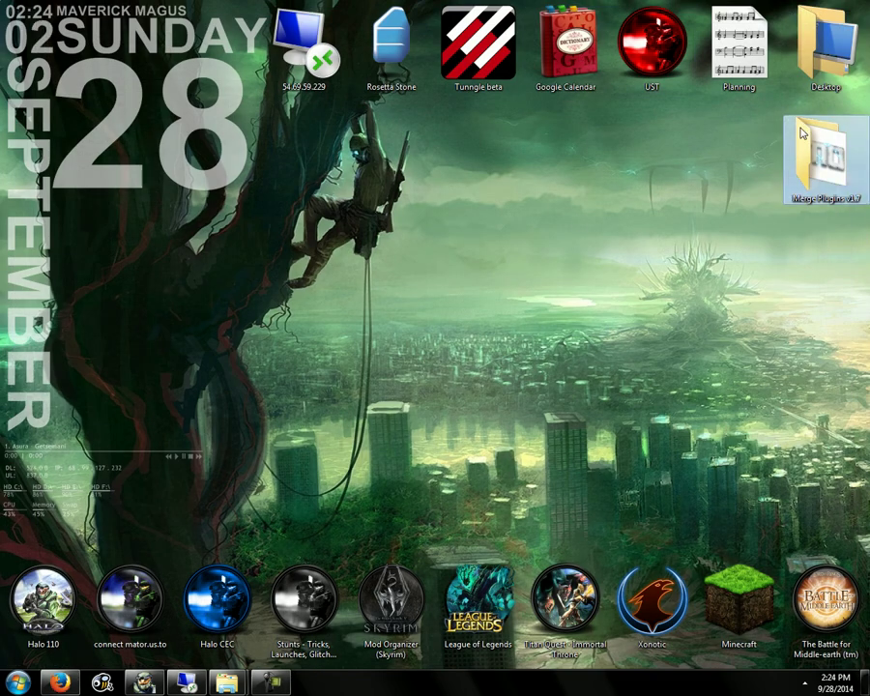
double_click(822, 155)
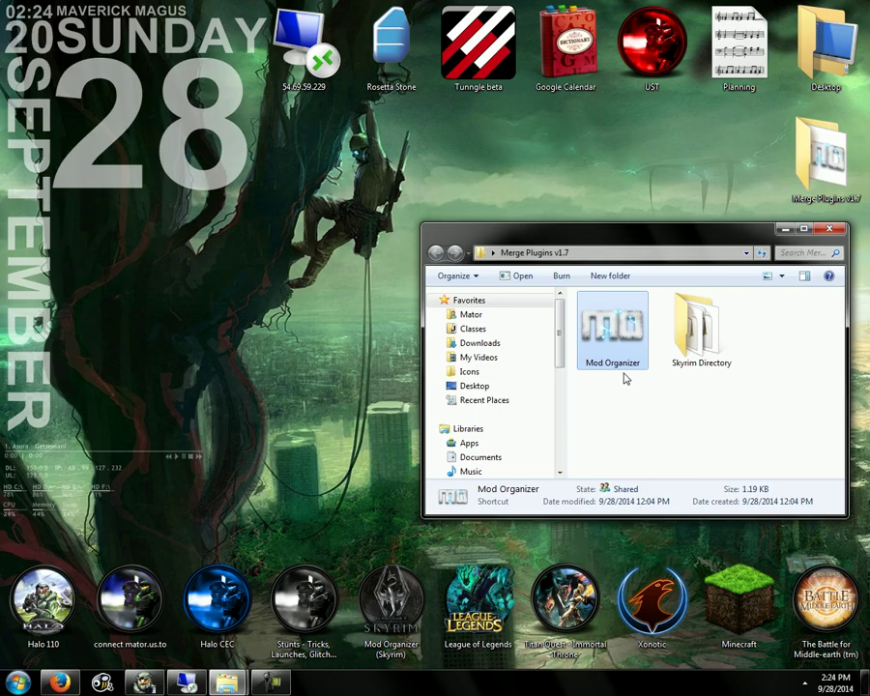
key(Return)
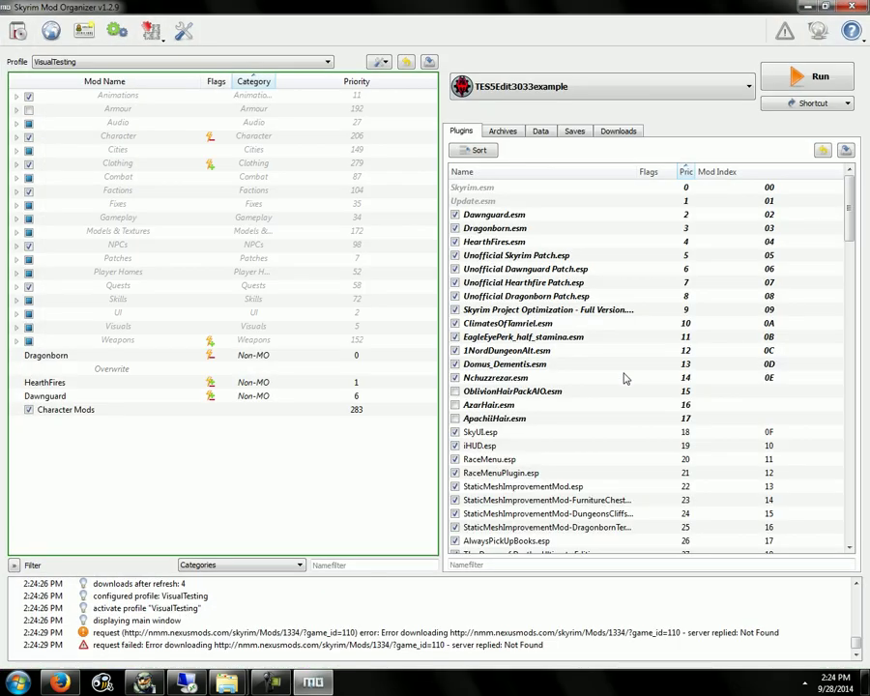
Remove the Character Mods mod from the VisualTesting profile's mod list and confirm the removal.
right_click(41, 411)
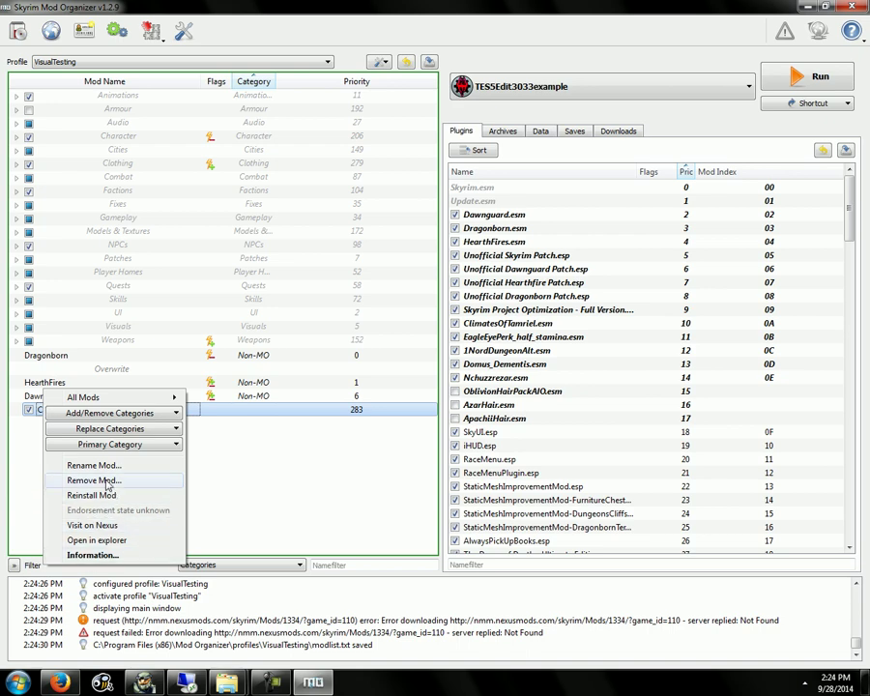
click(94, 481)
click(459, 354)
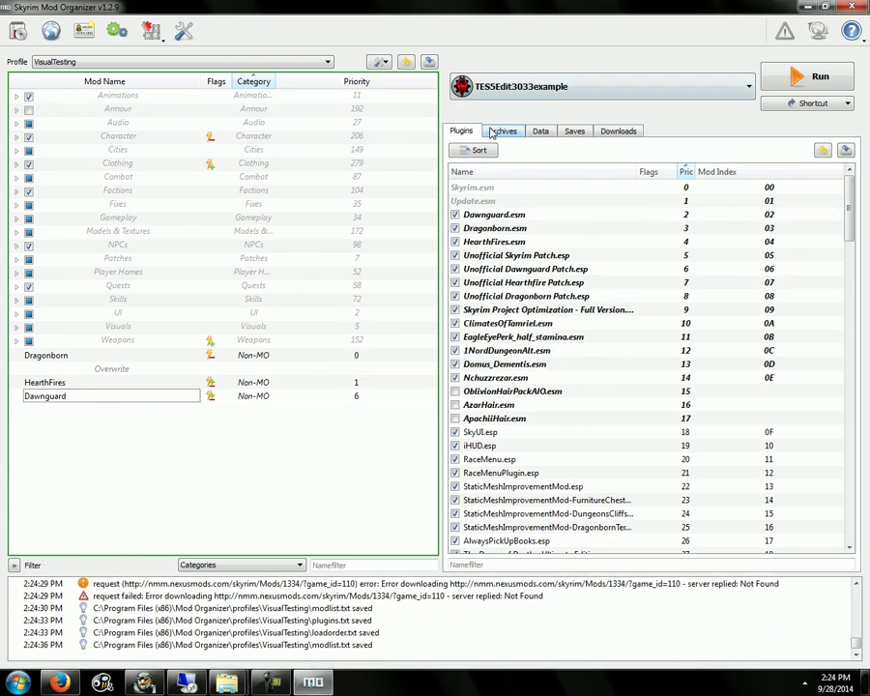
Examine the archive management option and the complete list of BSA archives, and return to the plugin list.
click(502, 131)
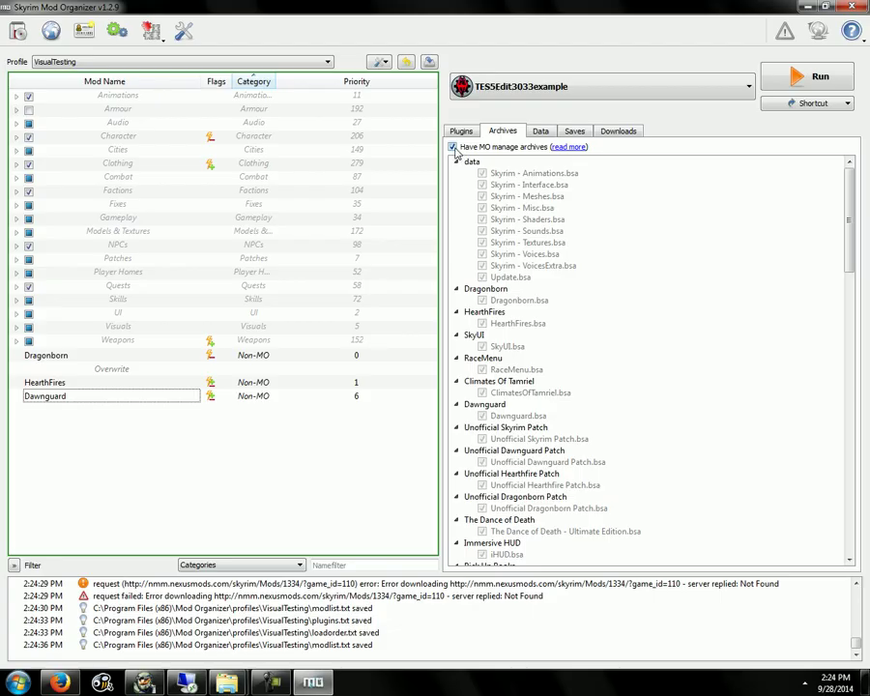
scroll(785, 441, down, 20)
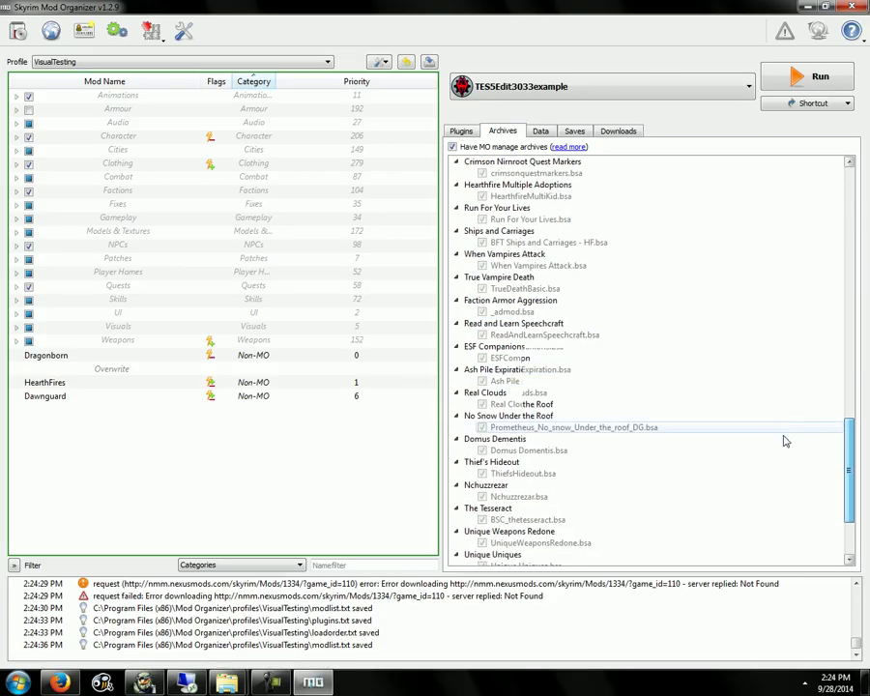
scroll(786, 465, down, 3)
scroll(822, 290, up, 20)
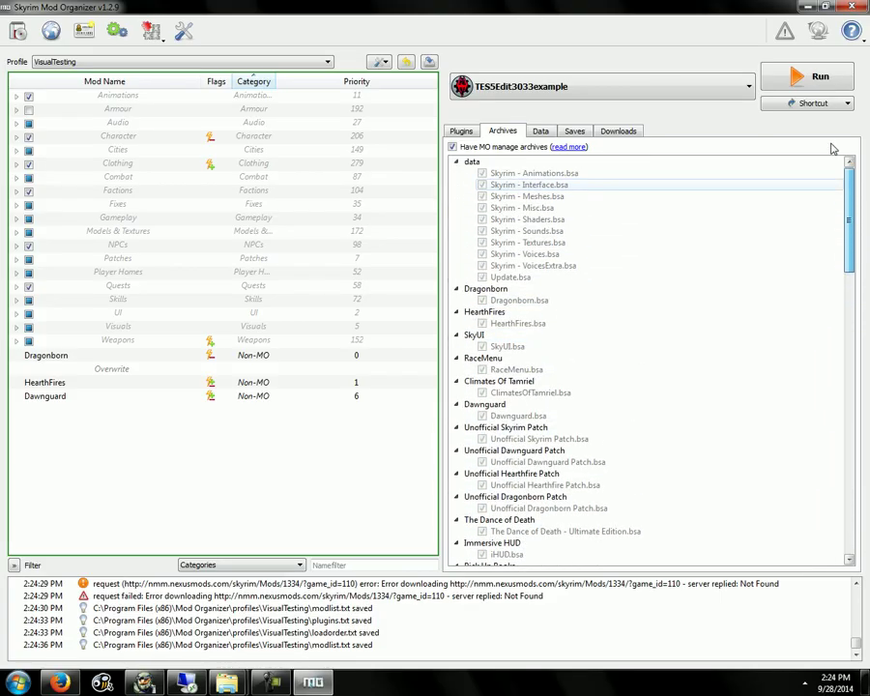
scroll(824, 410, down, 20)
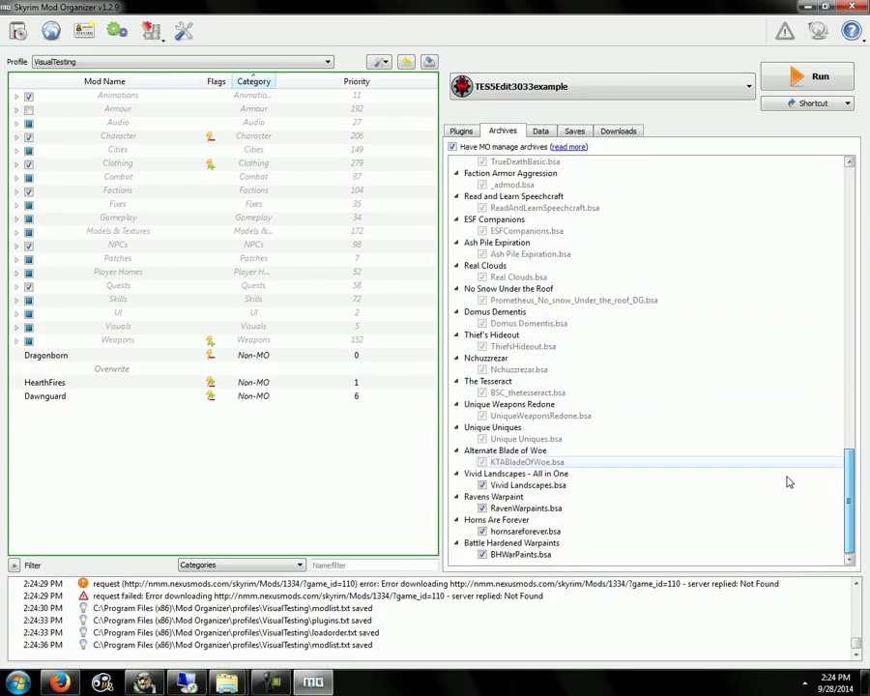
scroll(836, 306, up, 20)
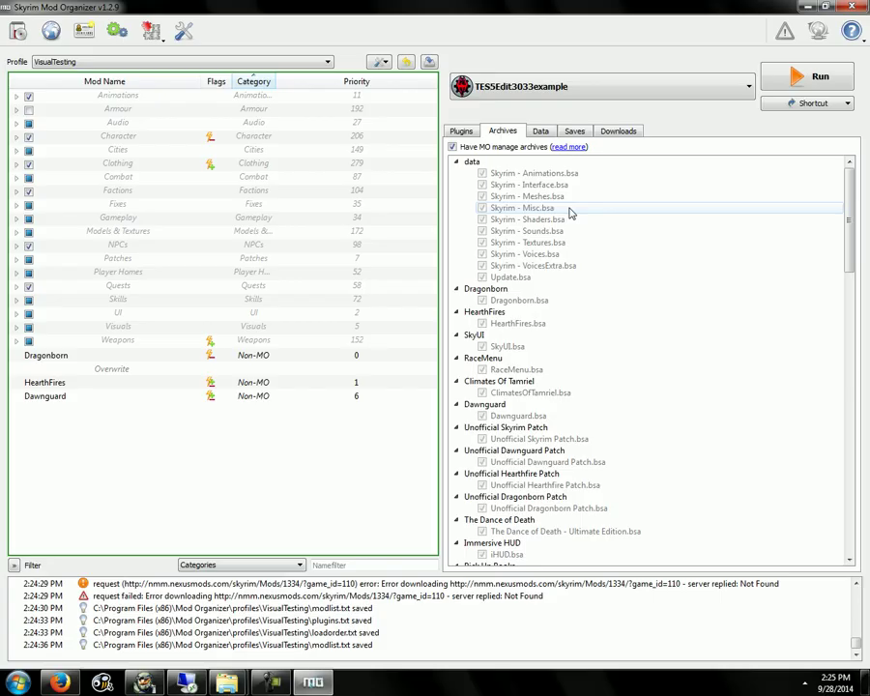
click(462, 131)
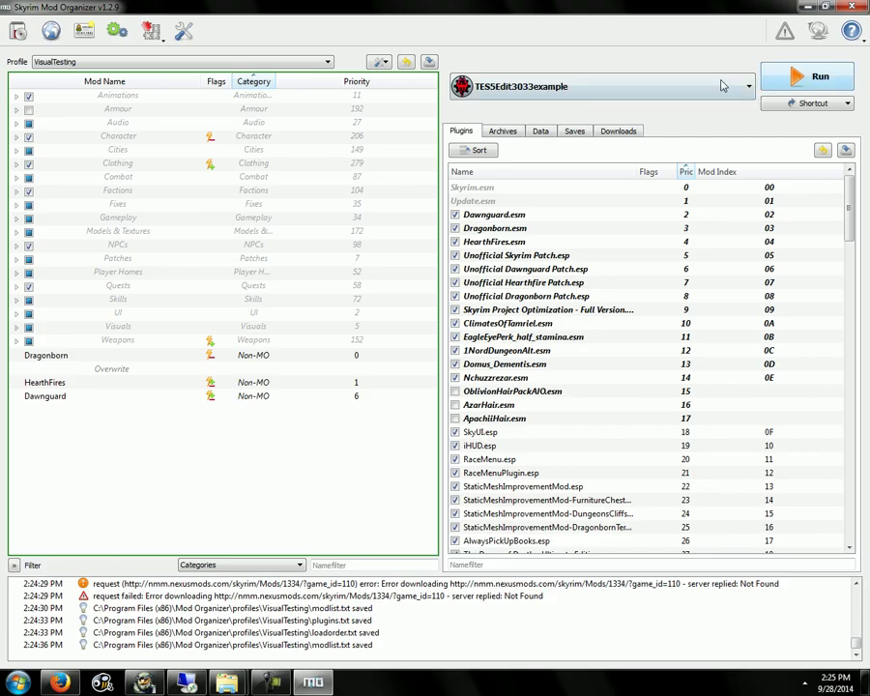
click(519, 86)
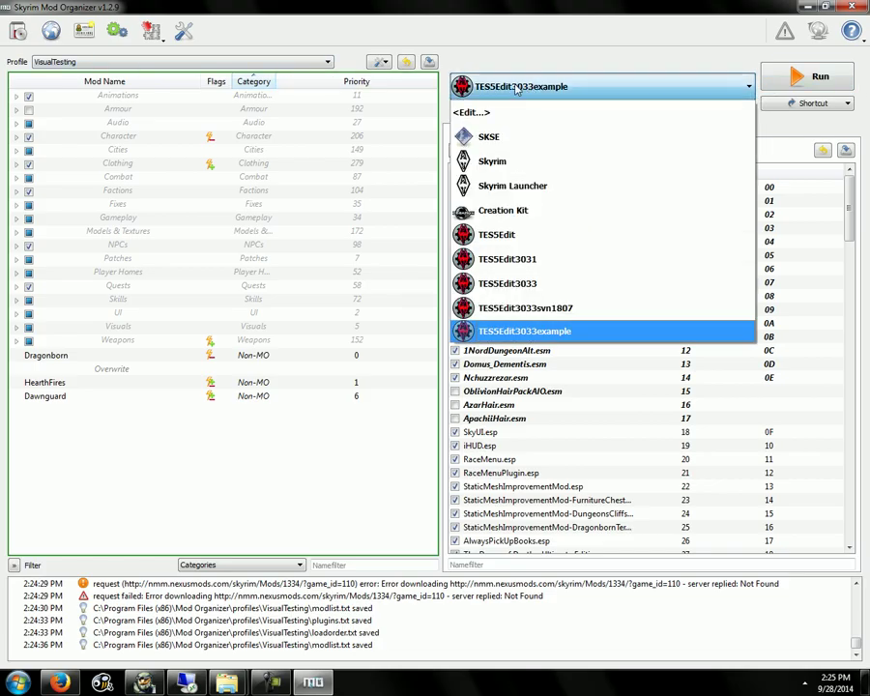
click(476, 86)
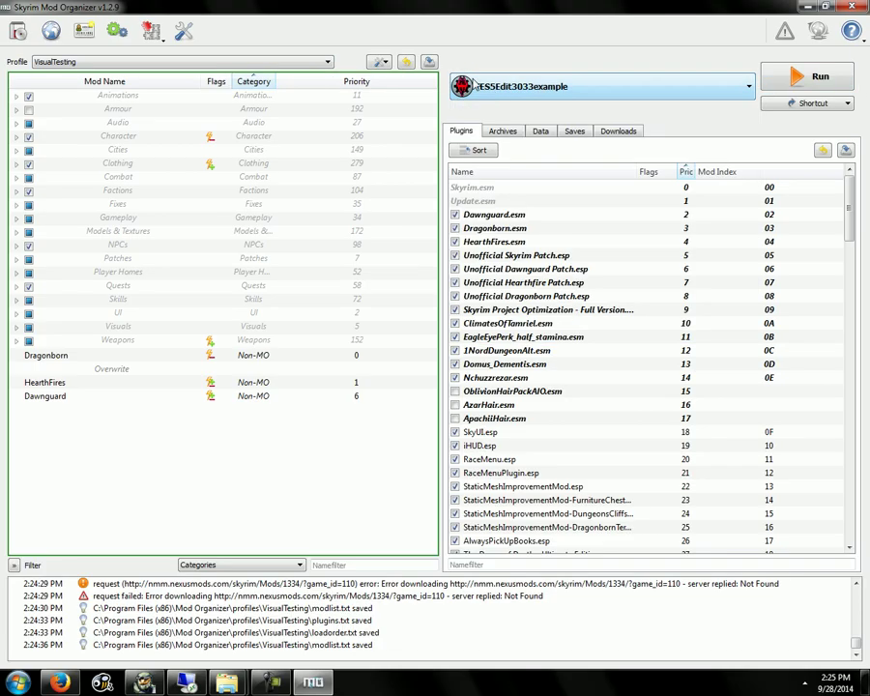
click(476, 86)
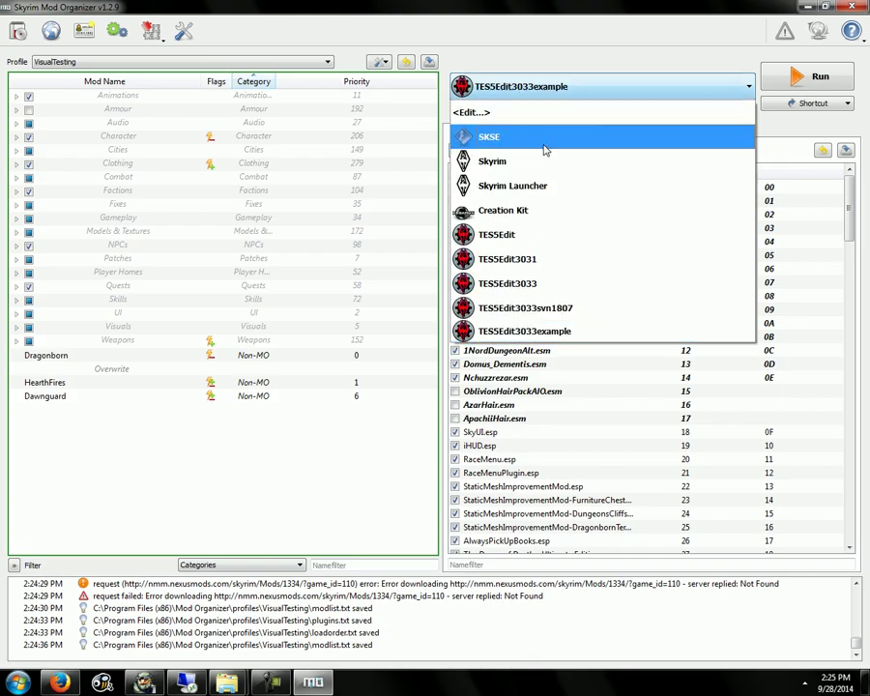
click(544, 86)
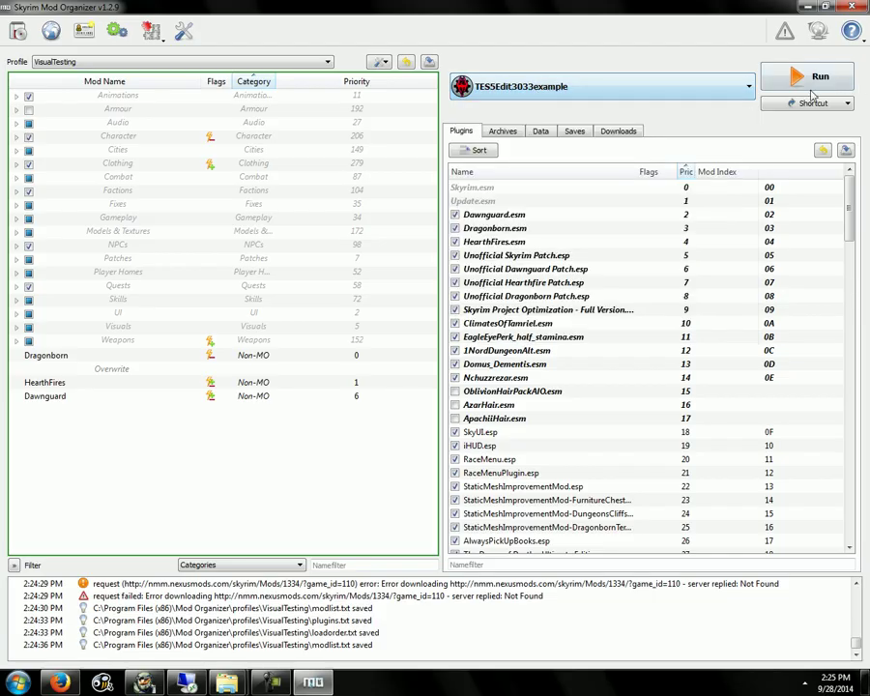
Open the executables for editing and remove the TES5Edit3033example entry.
click(735, 90)
click(534, 114)
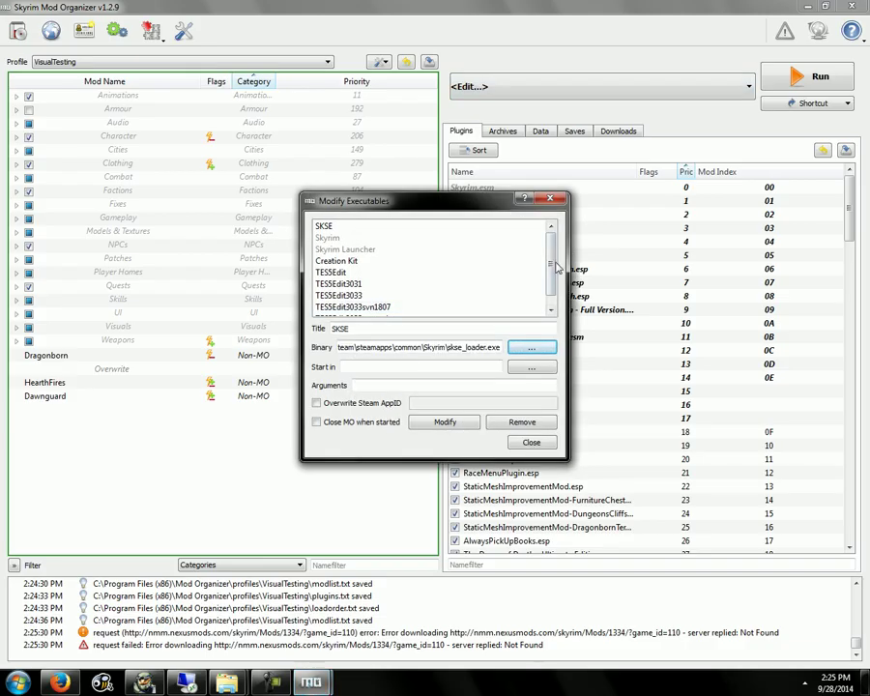
scroll(527, 309, down, 1)
click(502, 306)
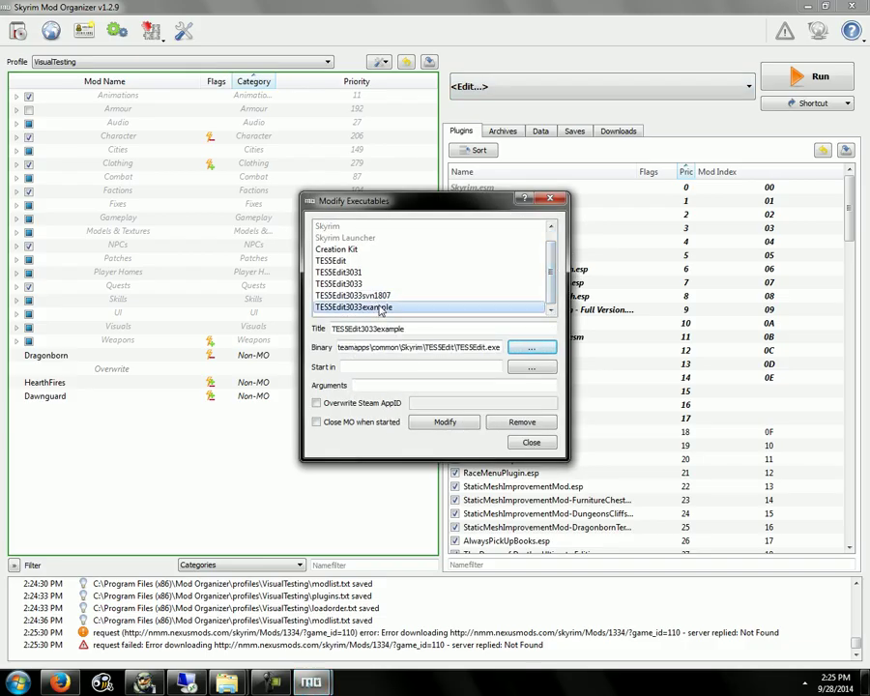
click(522, 422)
Add an executable titled TES5Edit3033example that uses TES5Edit.exe from Skyrim's TES5Edit folder as its binary, and select the new entry.
click(470, 350)
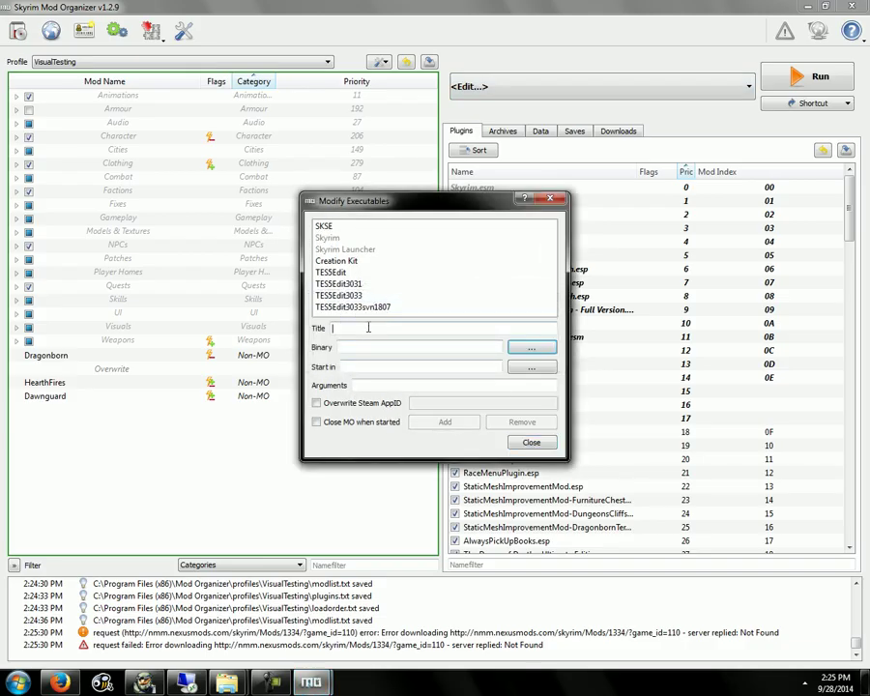
text(TES5E)
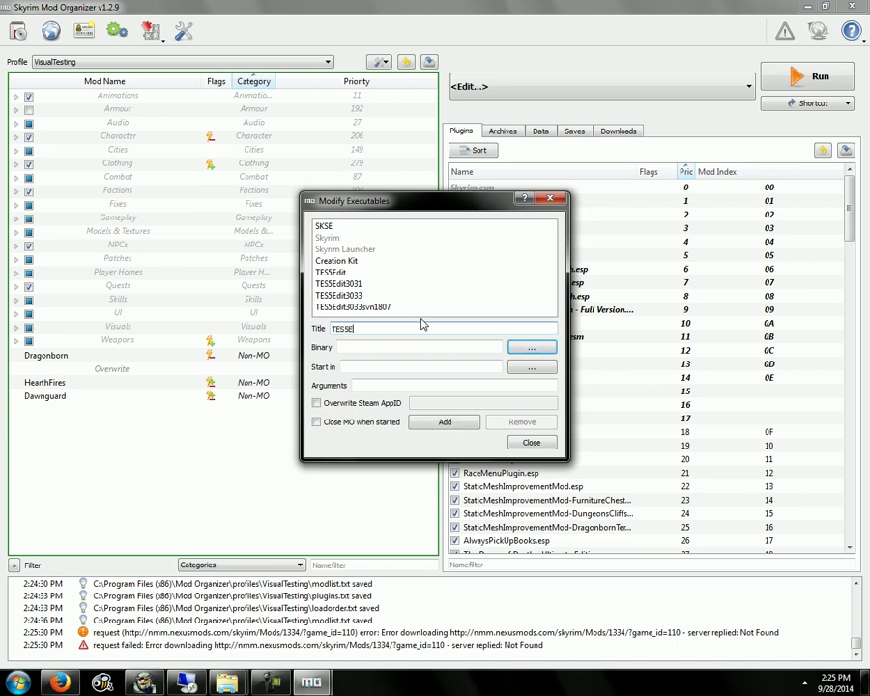
text(dit3033example)
click(532, 347)
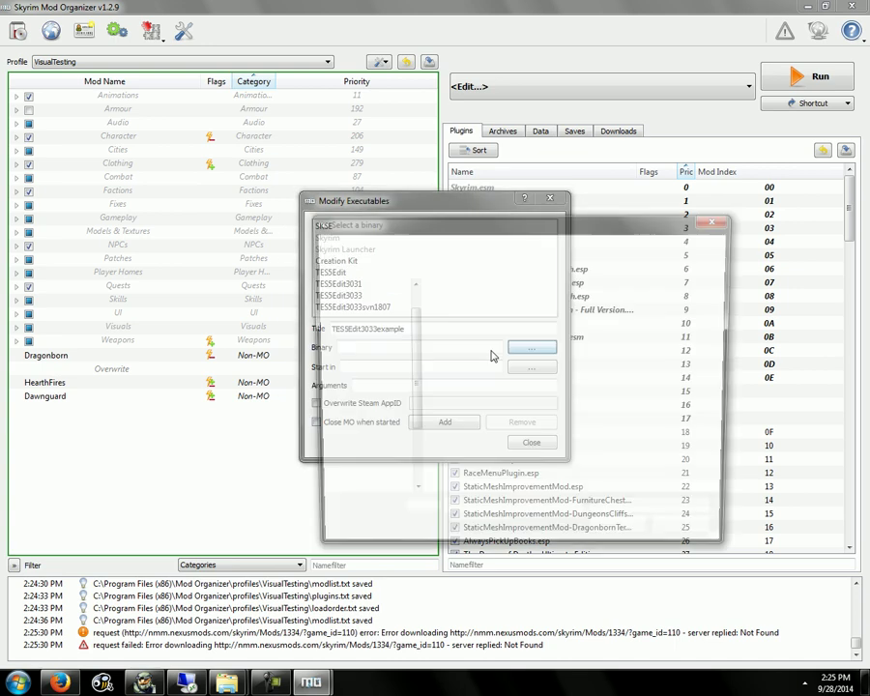
click(460, 319)
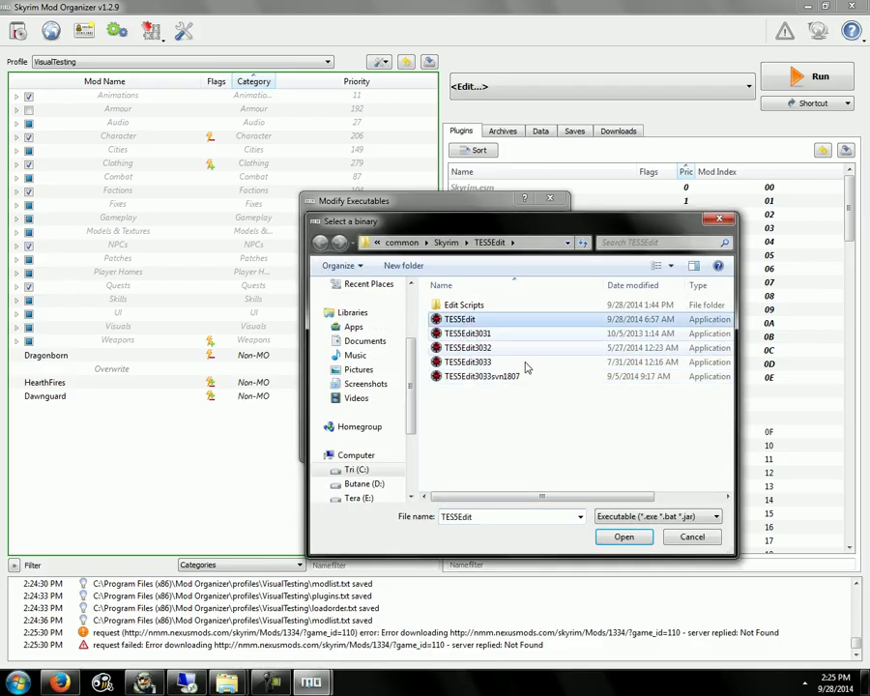
click(633, 541)
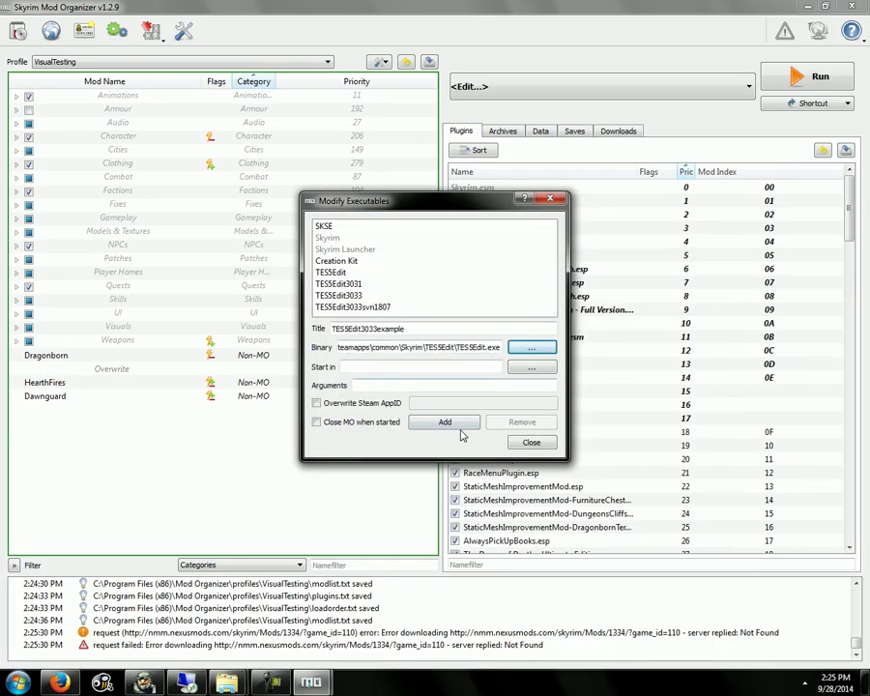
click(448, 425)
click(361, 308)
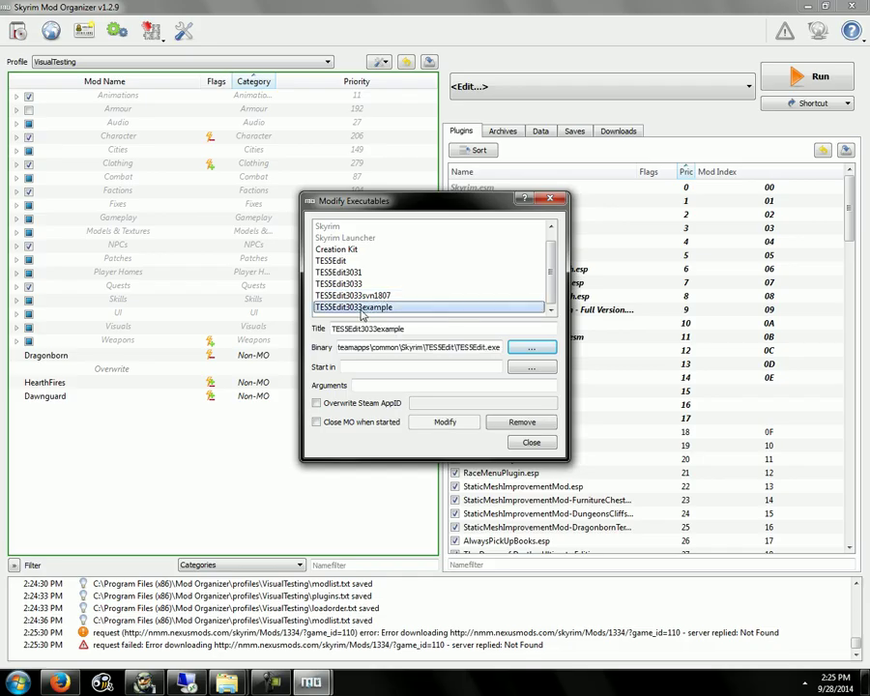
Close the executables editor and choose TES5Edit3033example as the program to run.
click(532, 442)
click(490, 88)
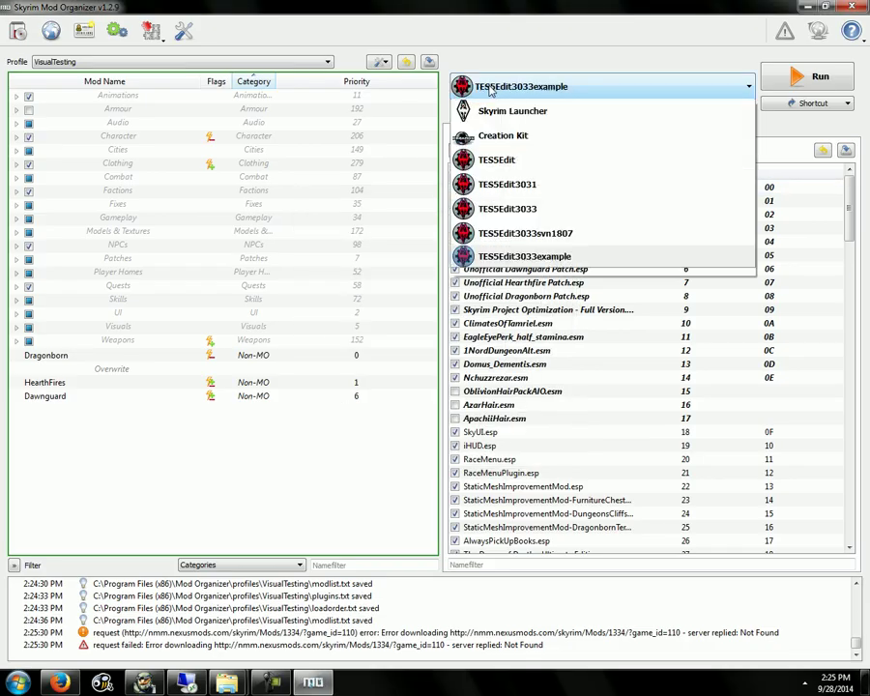
click(521, 331)
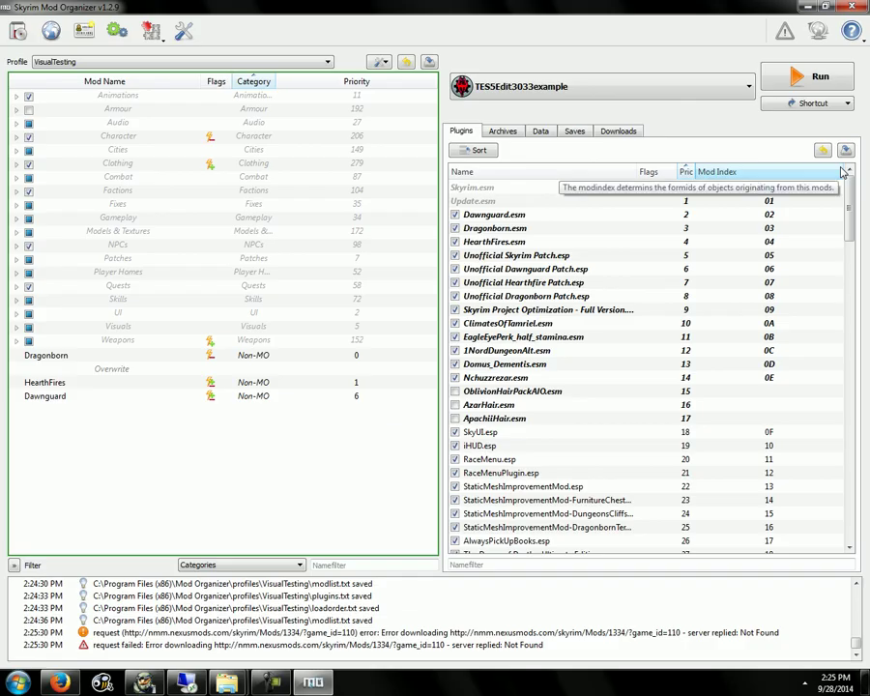
Switch to Skyrim's TES5Edit folder in Windows Explorer and launch TES5Edit3033 directly, outside Mod Organizer.
mouse_move(229, 684)
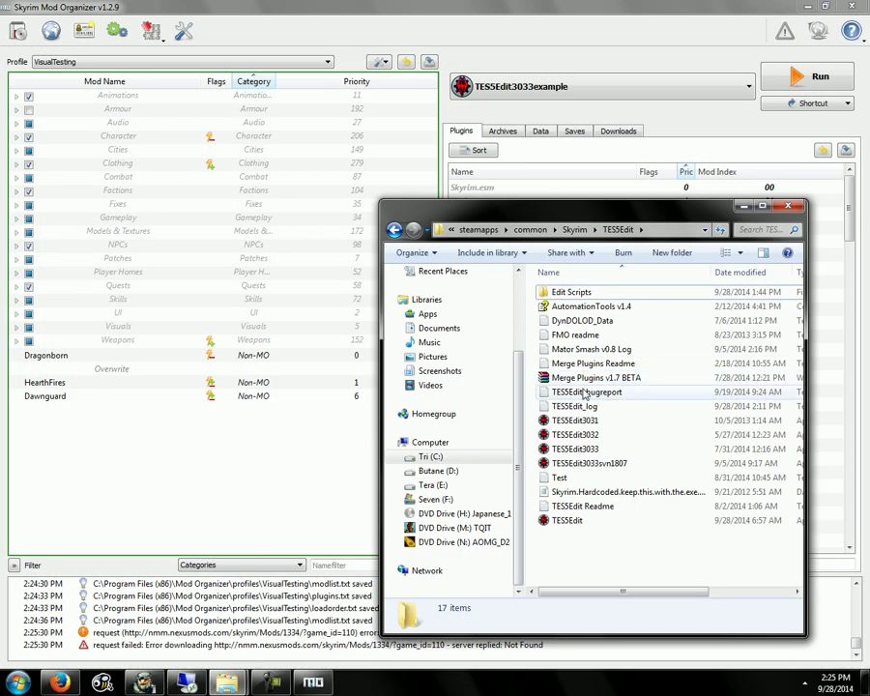
click(155, 590)
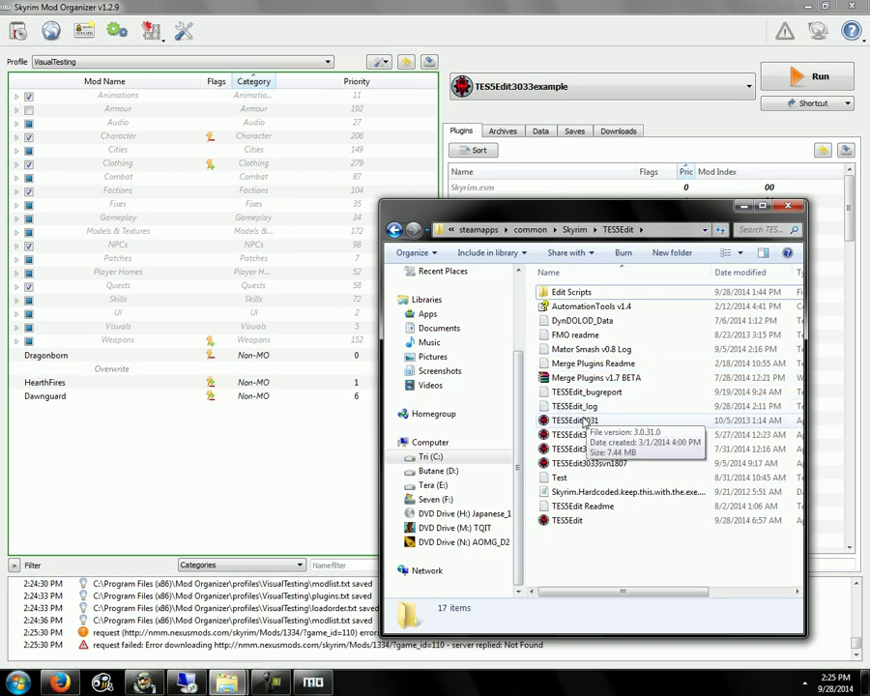
click(585, 422)
double_click(580, 449)
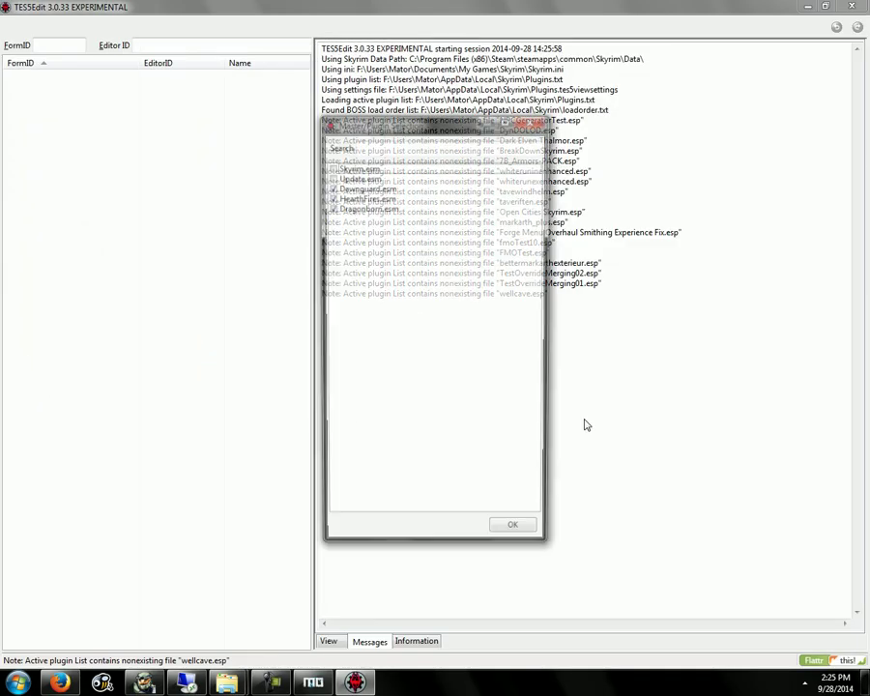
Deselect all plugins in the master/plugin selection, close it without loading, and minimize the TES5Edit folder window.
right_click(392, 192)
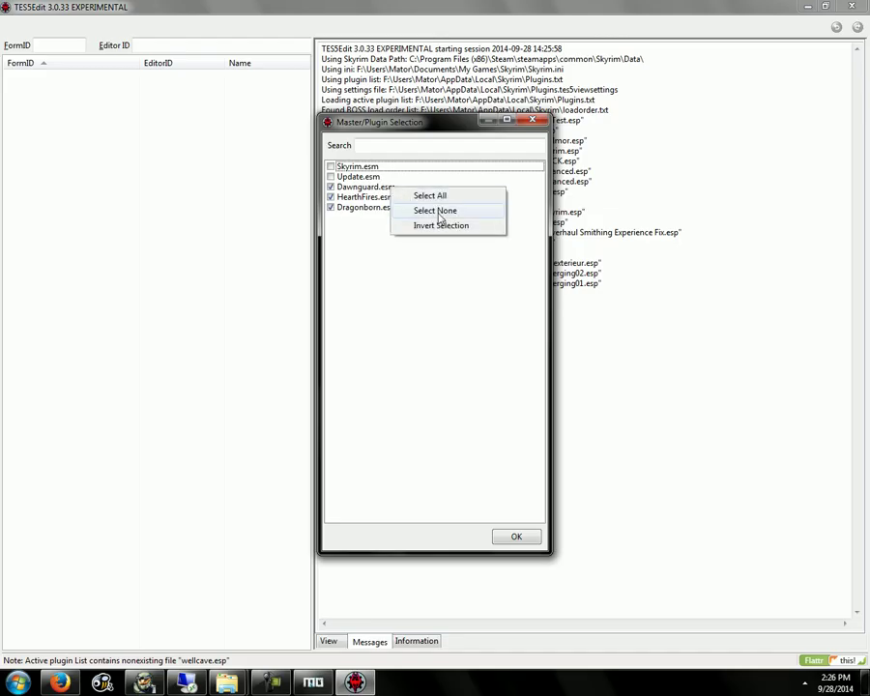
click(435, 210)
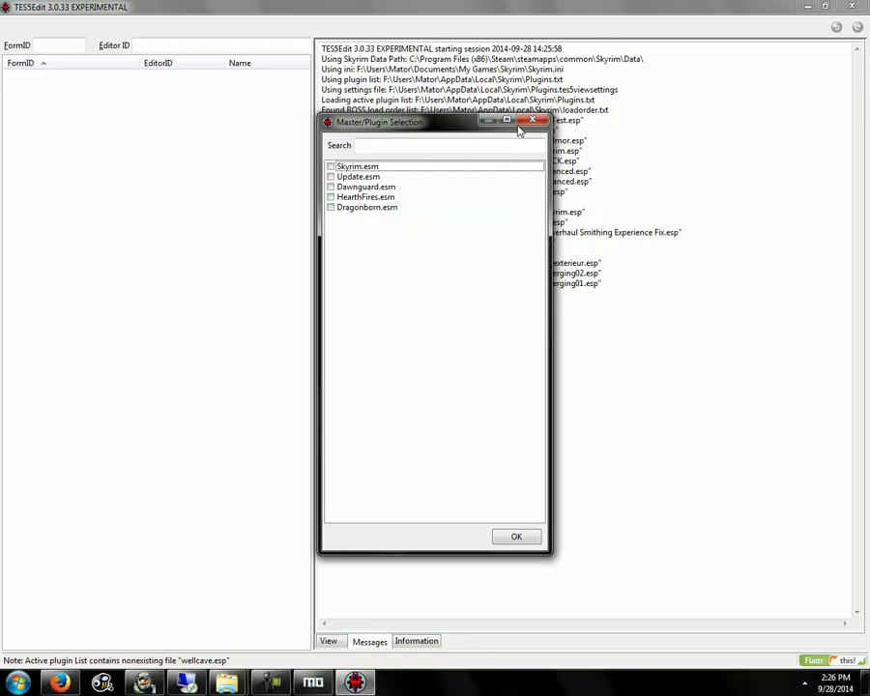
click(531, 120)
click(617, 548)
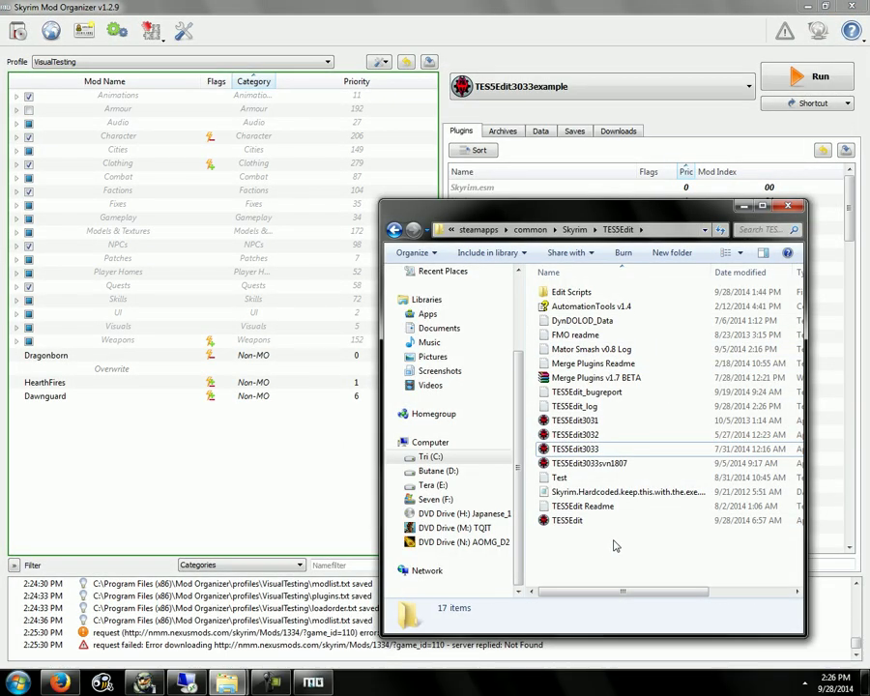
click(741, 207)
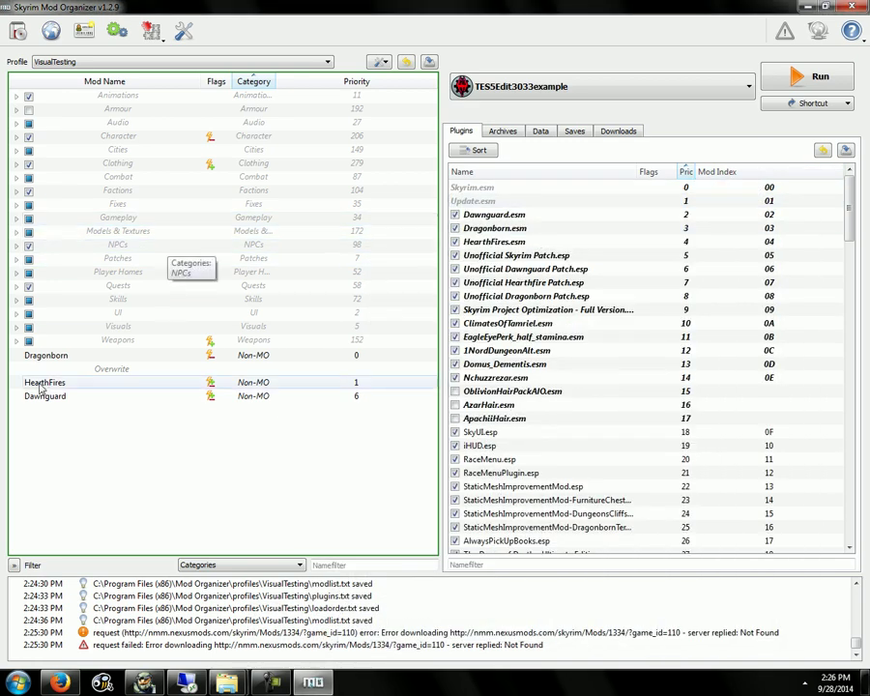
Enable all the plugins from Brows.esp through LovelyHairstylesLITE.esp in the VisualTesting profile's plugin list.
drag(851, 201, 851, 513)
click(498, 242)
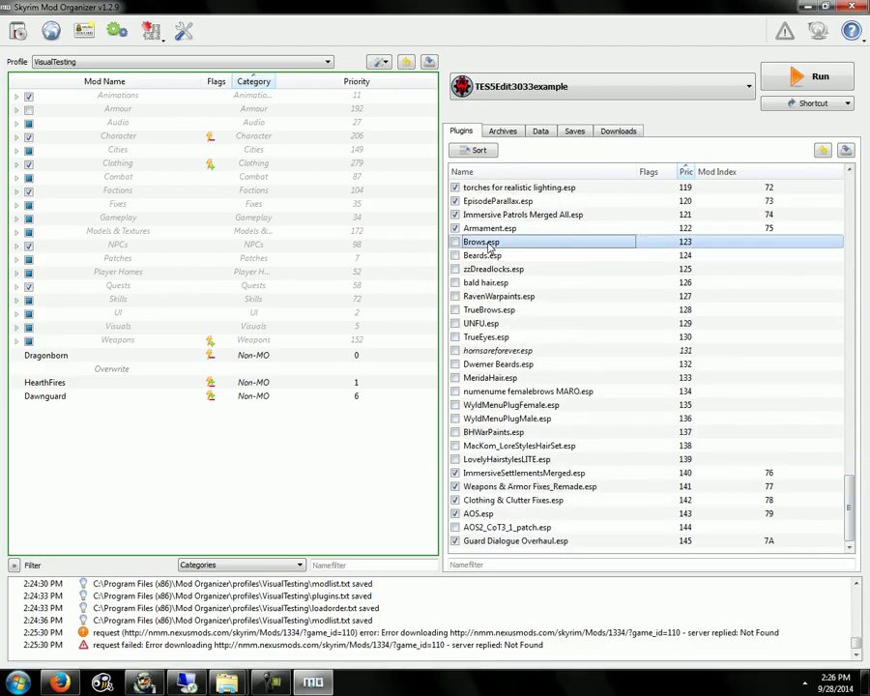
shift+click(488, 460)
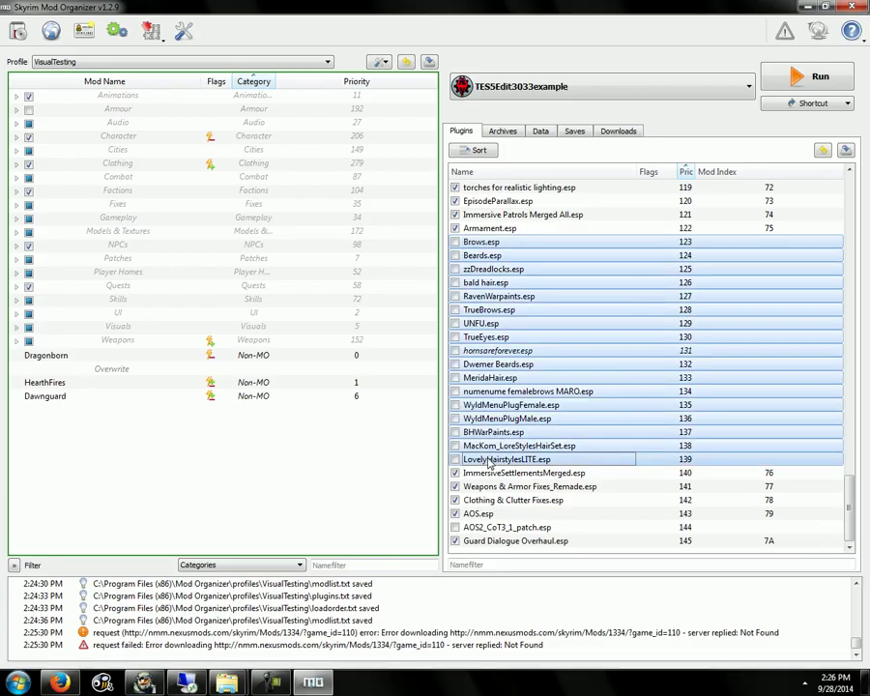
click(455, 241)
click(455, 255)
click(455, 282)
click(455, 272)
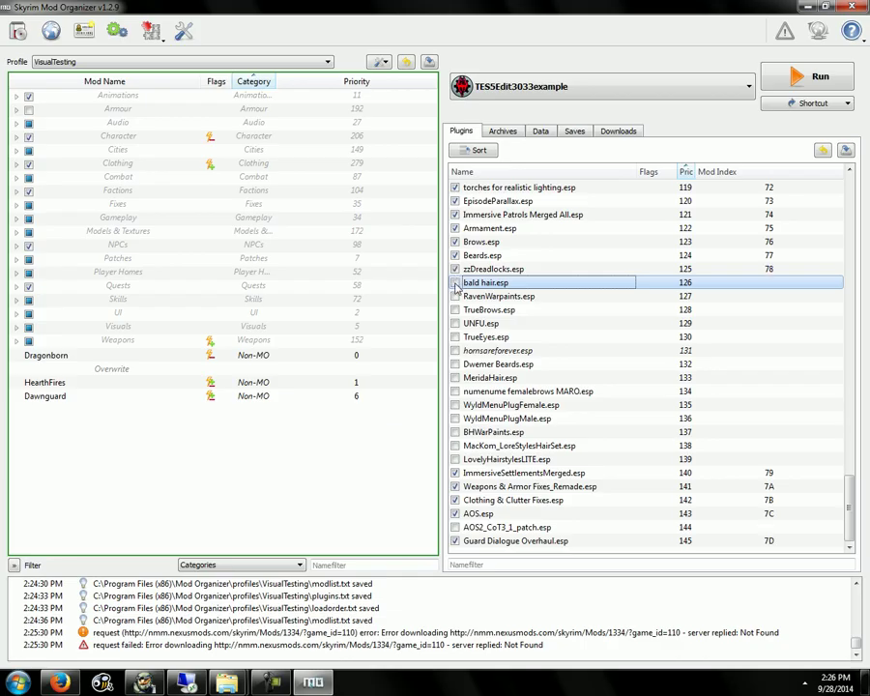
click(456, 282)
click(455, 296)
click(456, 310)
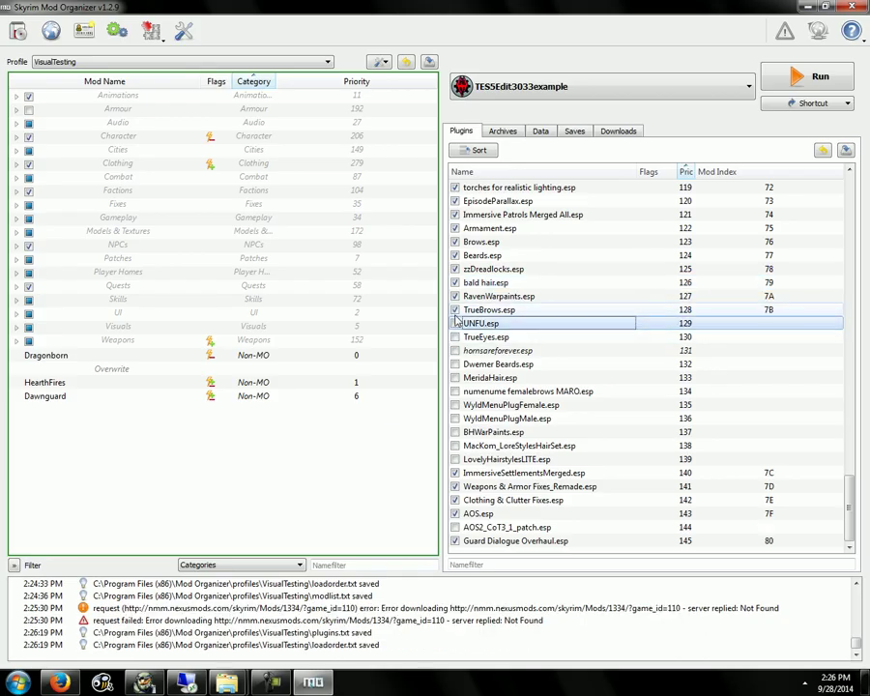
click(455, 323)
click(459, 338)
click(455, 351)
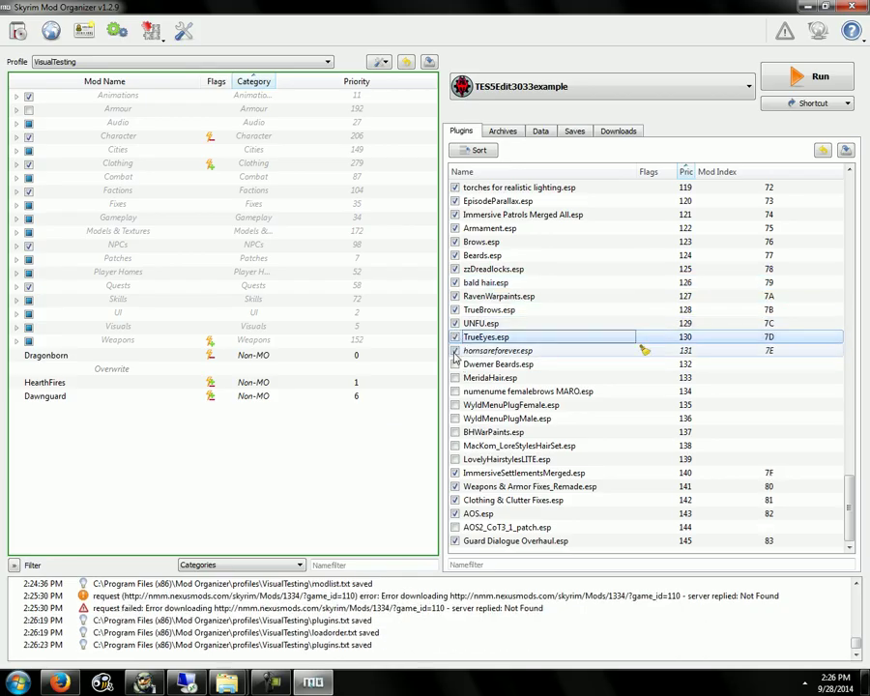
click(456, 364)
click(456, 379)
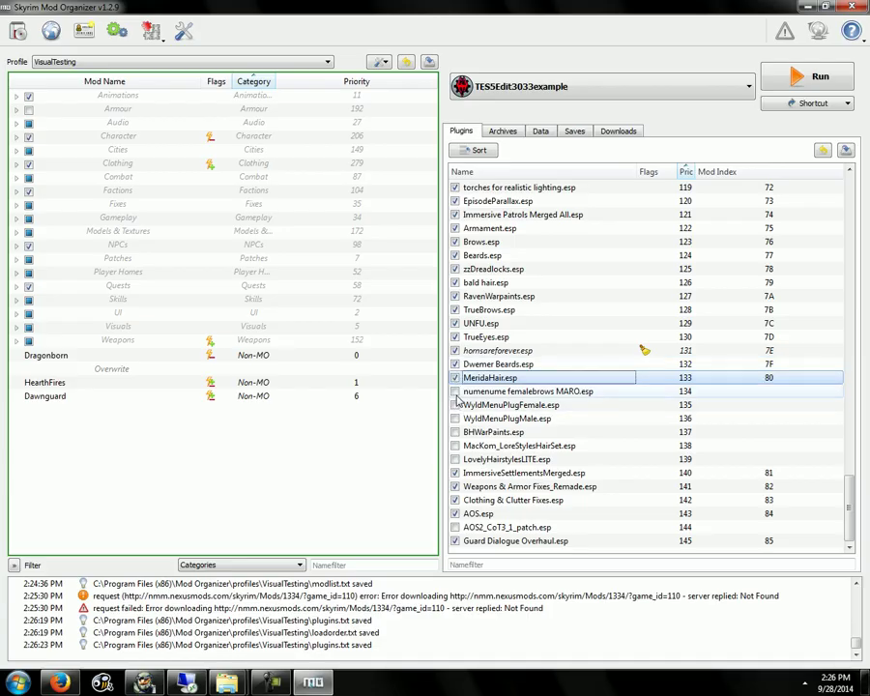
click(456, 392)
click(455, 405)
click(455, 418)
click(455, 433)
click(456, 446)
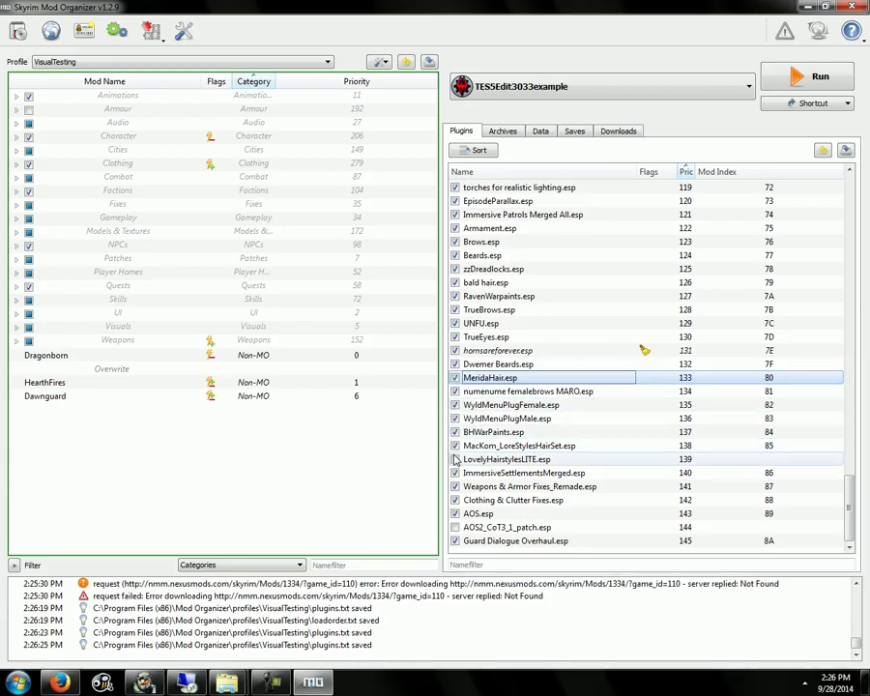
click(458, 459)
click(455, 459)
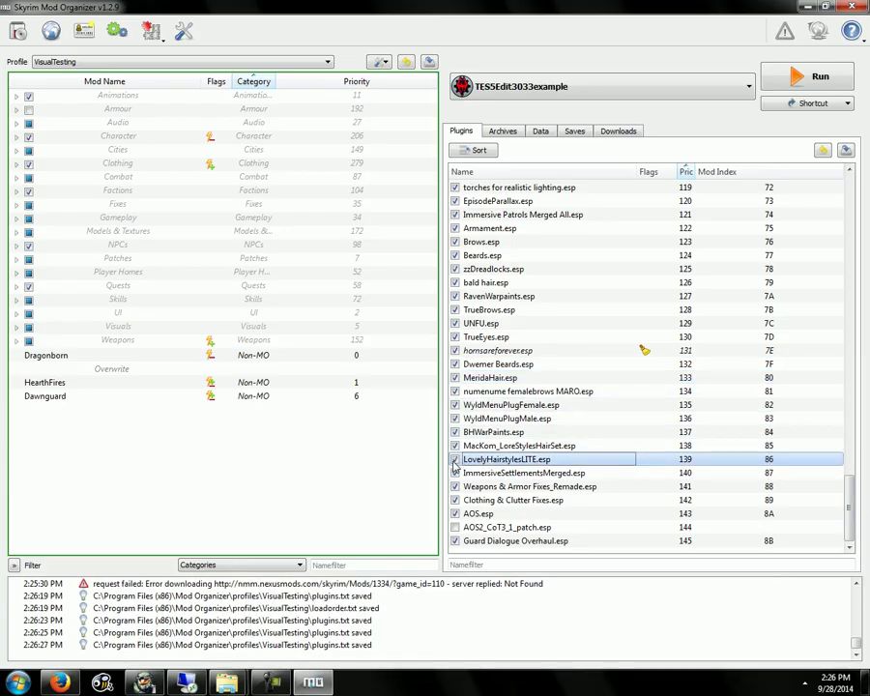
Enable the OblivionHairPackAIO.esm, AzarHair.esm and ApachiiHair.esm master files in the plugin list.
drag(848, 484, 855, 208)
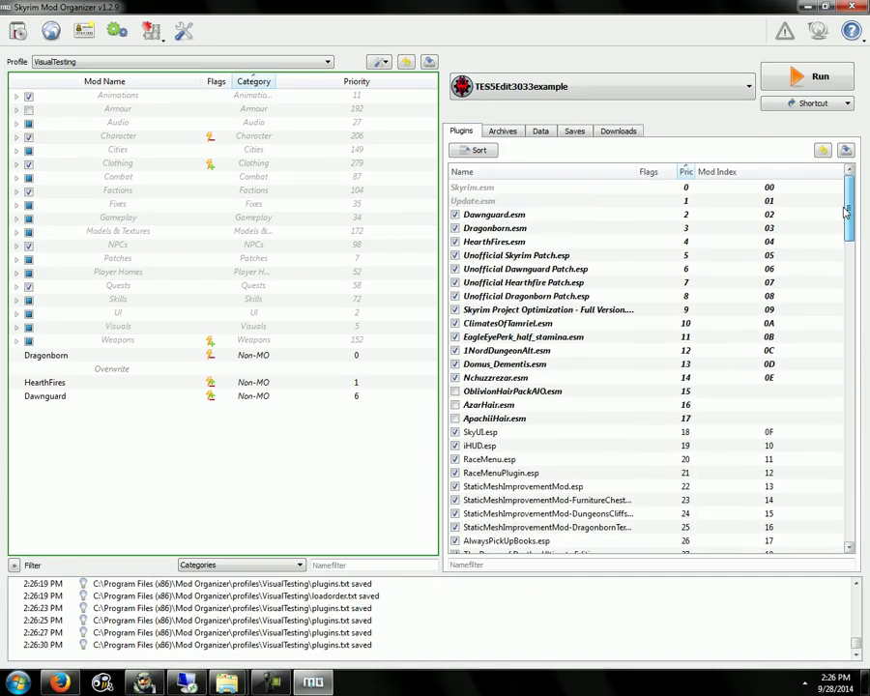
click(456, 419)
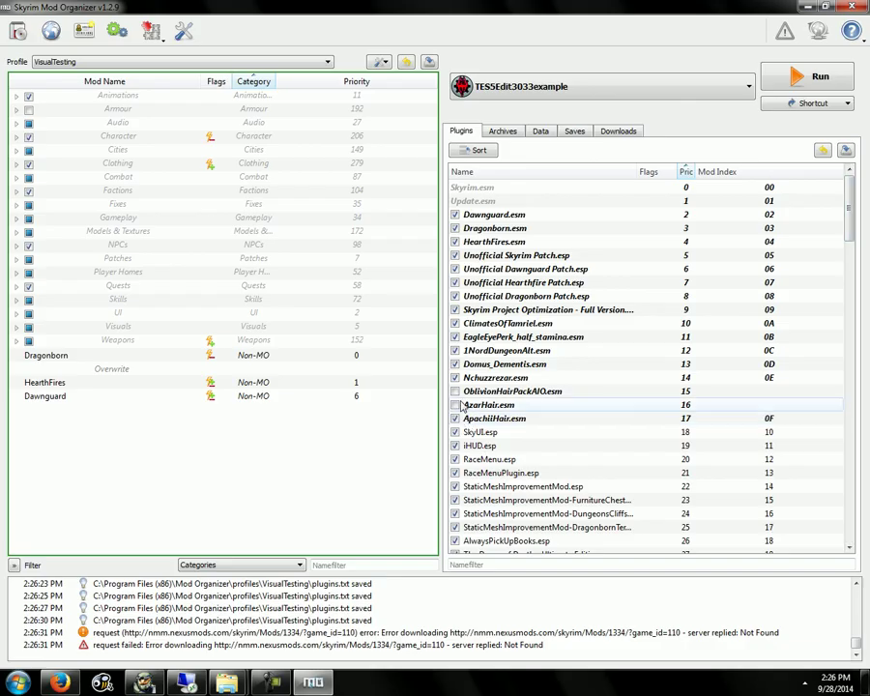
click(456, 392)
click(456, 406)
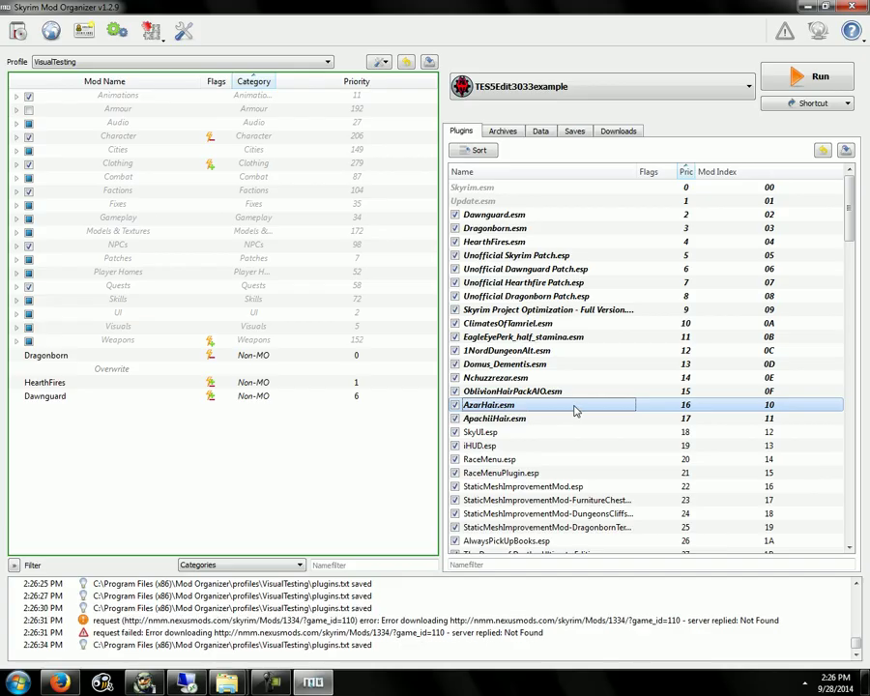
mouse_move(575, 409)
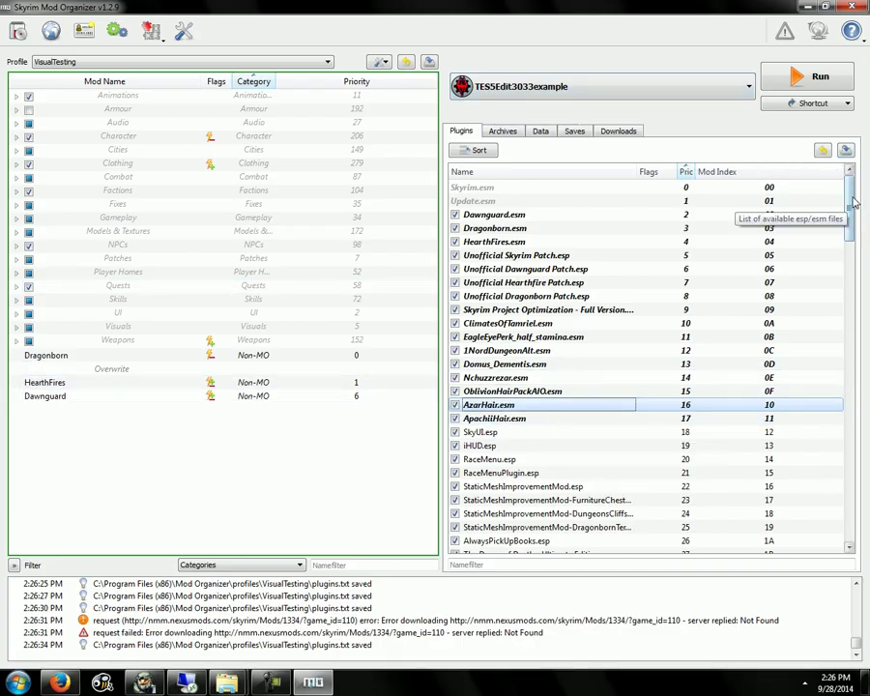
Review the plugins from Brows.esp through LovelyHairstylesLITE.esp, the three hair master files, and the flag on hornsareforever.esp.
drag(849, 232, 842, 515)
click(503, 241)
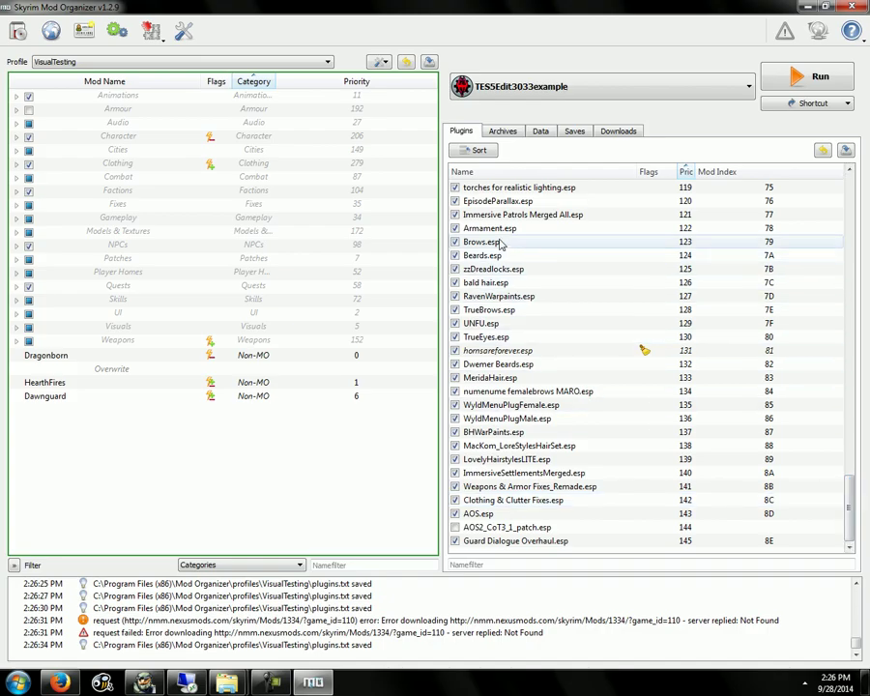
shift+click(507, 459)
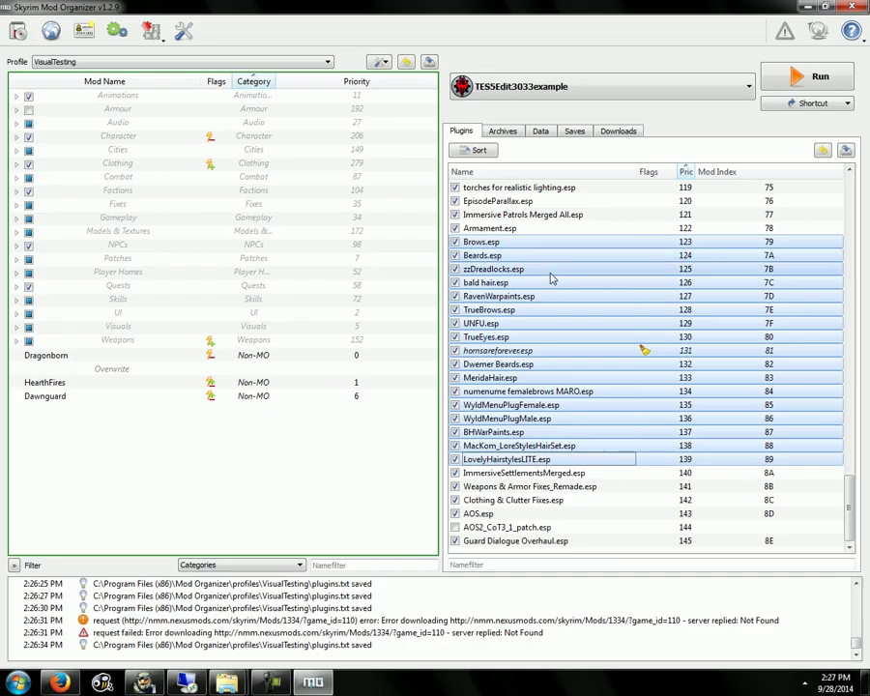
drag(852, 500, 840, 186)
click(533, 416)
shift+click(513, 392)
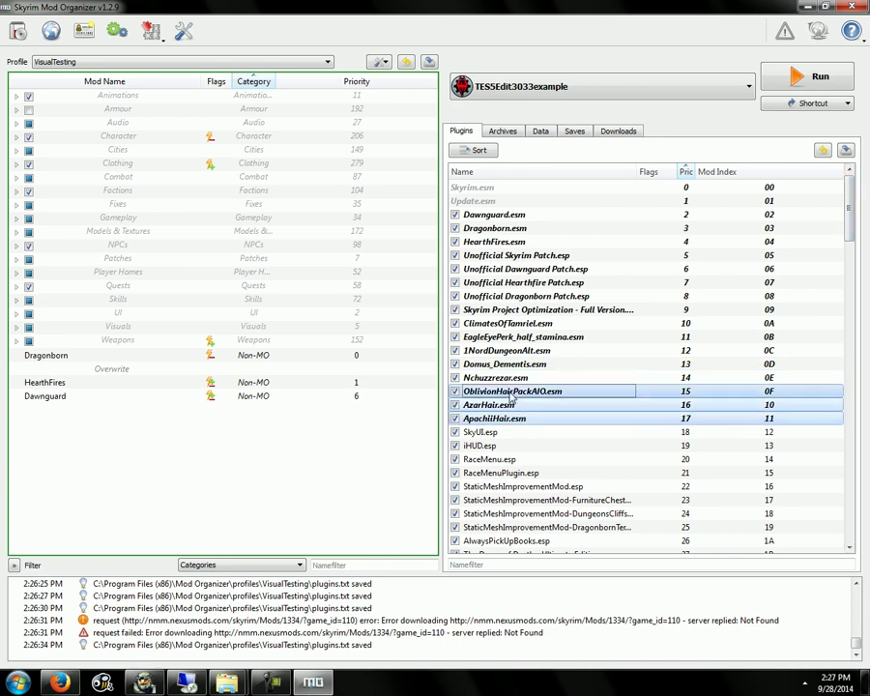
scroll(841, 348, down, 10)
scroll(842, 348, down, 20)
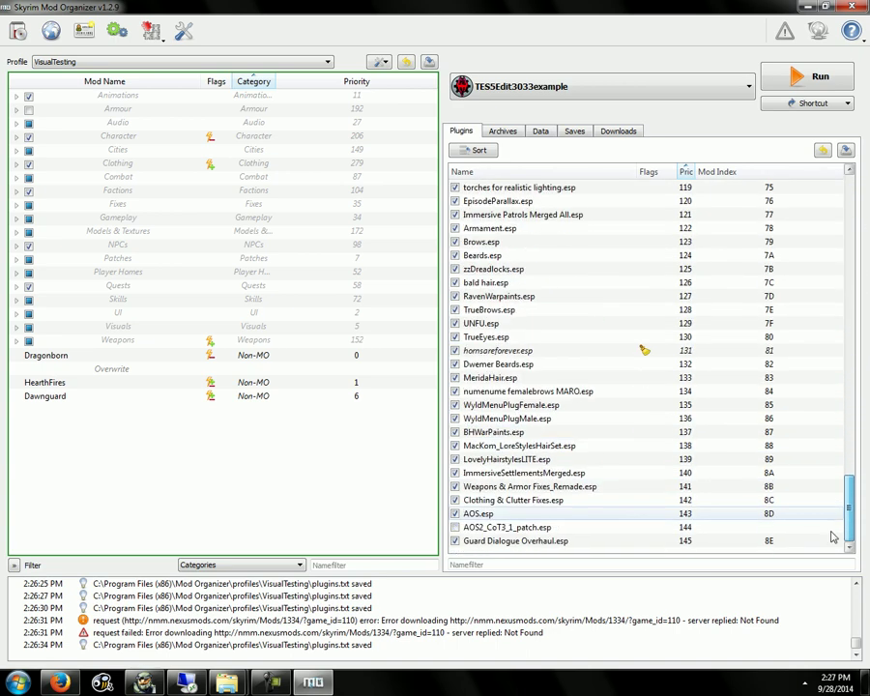
mouse_move(662, 357)
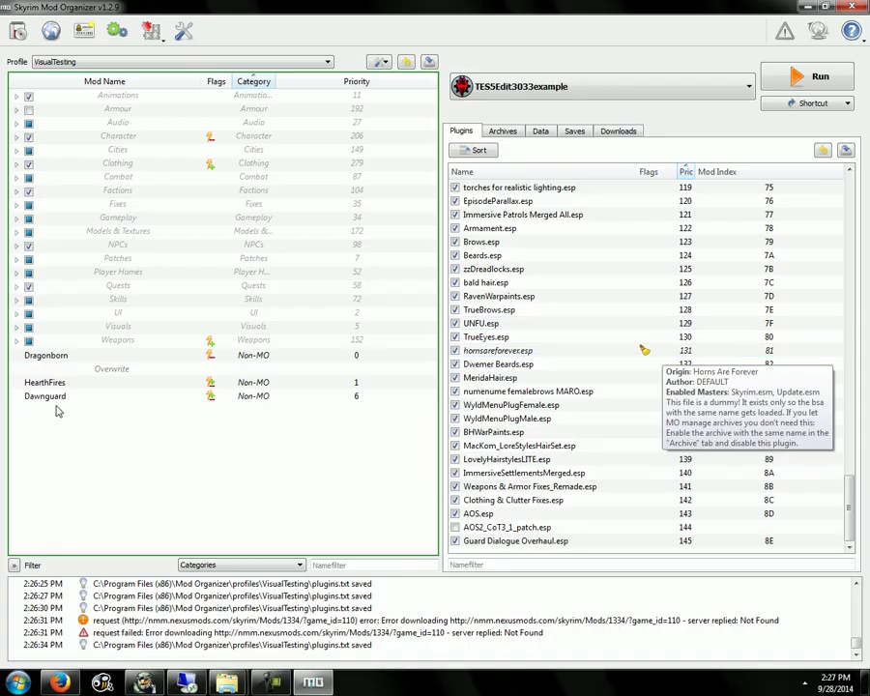
Run TES5Edit3033example from Mod Organizer without starting Steam, and deselect all plugins in the master/plugin selection.
click(812, 82)
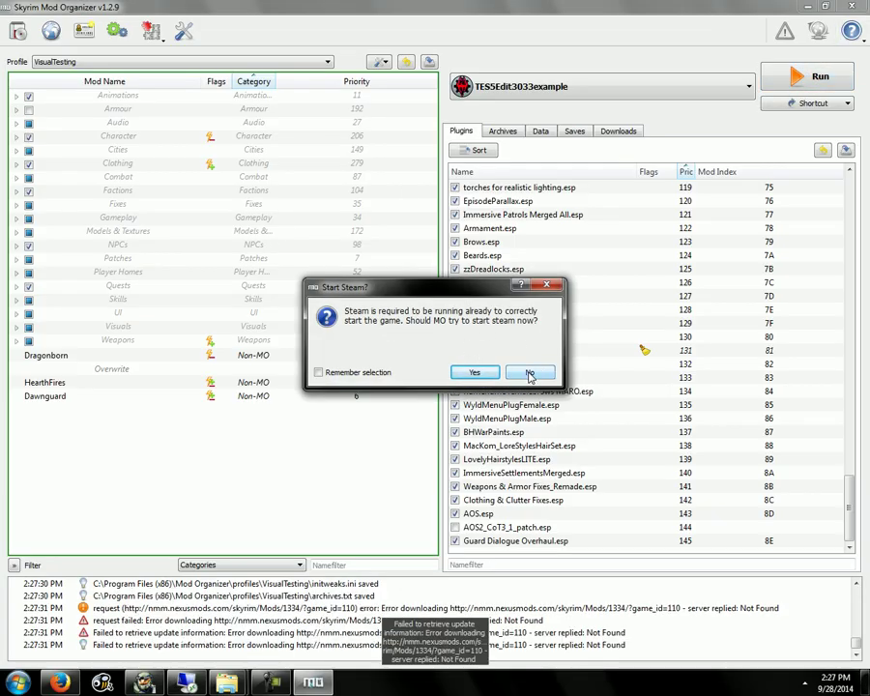
click(530, 373)
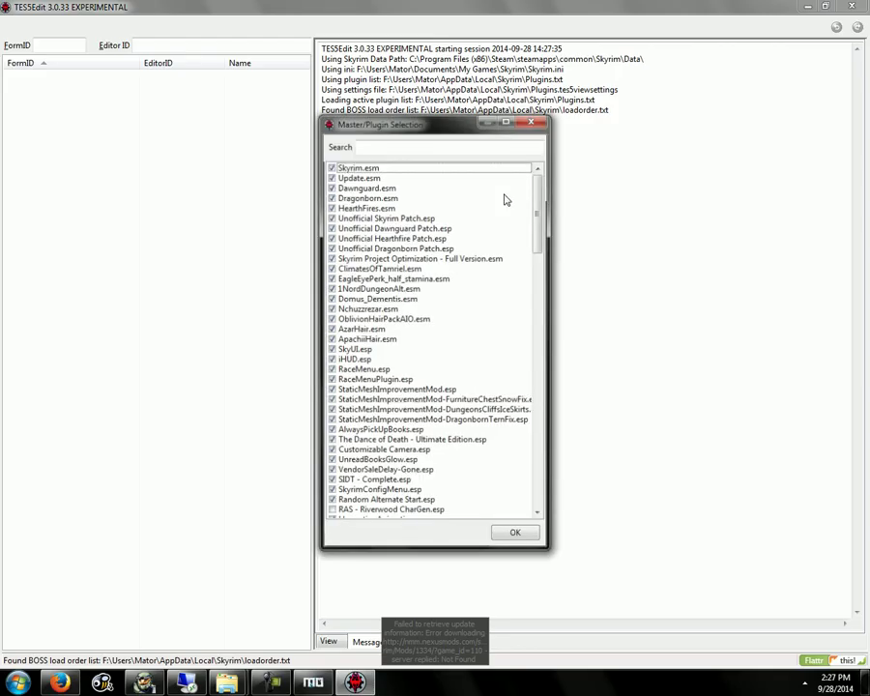
right_click(426, 231)
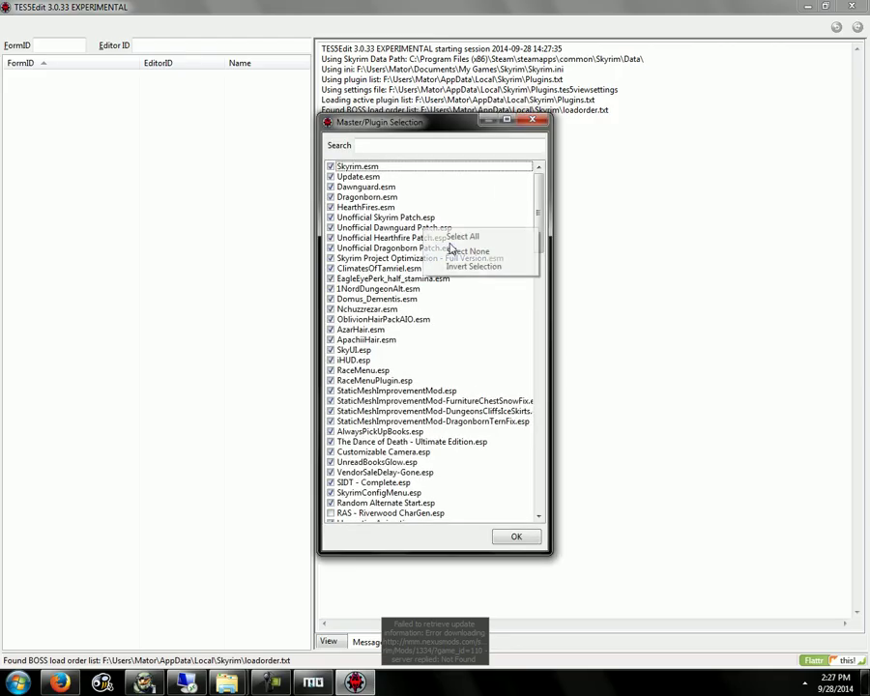
click(510, 252)
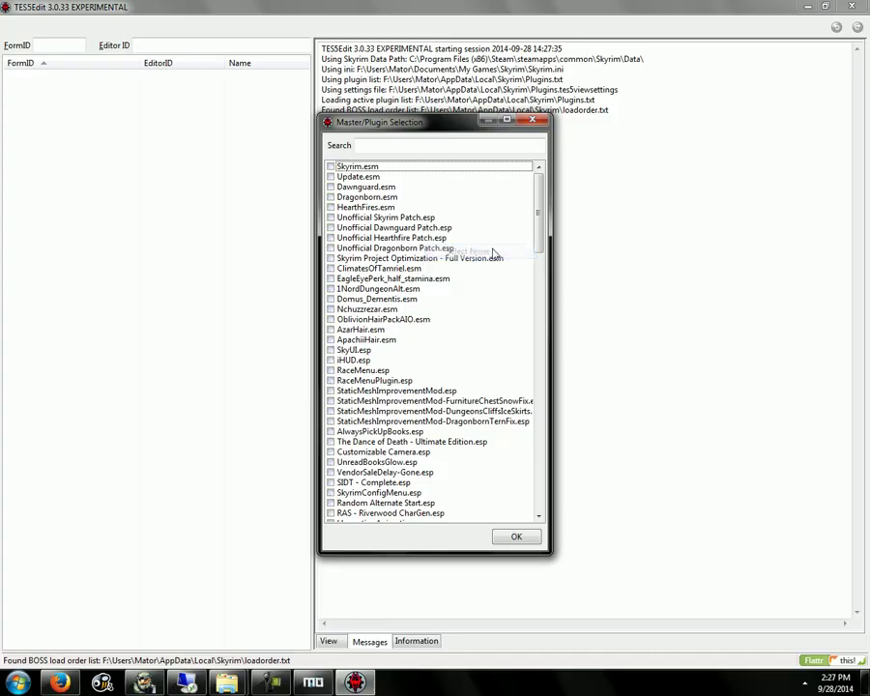
Include OblivionHairPackAIO.esm, AzarHair.esm and ApachiiHair.esm in the plugins to load.
click(331, 319)
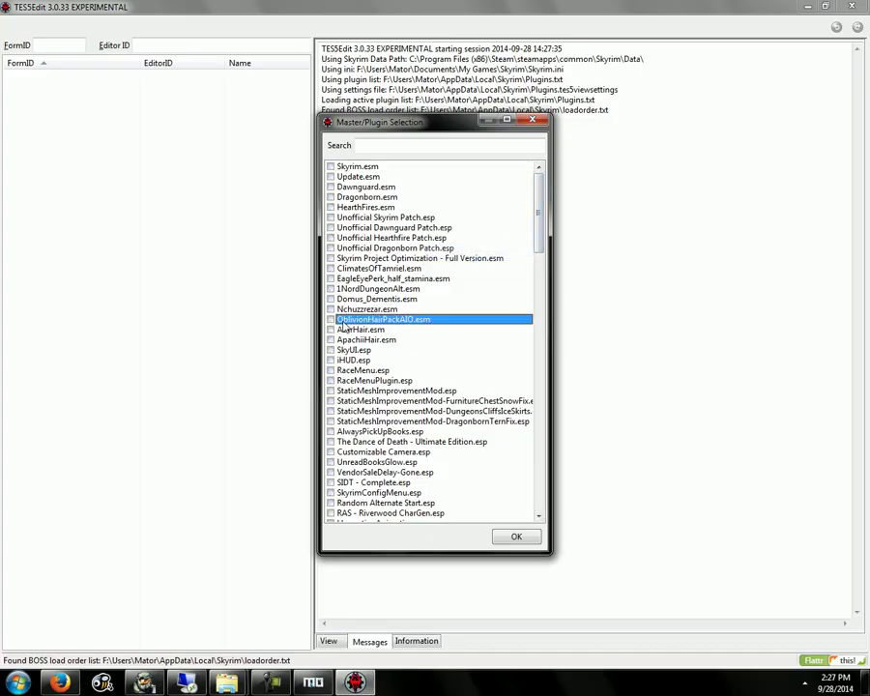
click(330, 339)
click(331, 330)
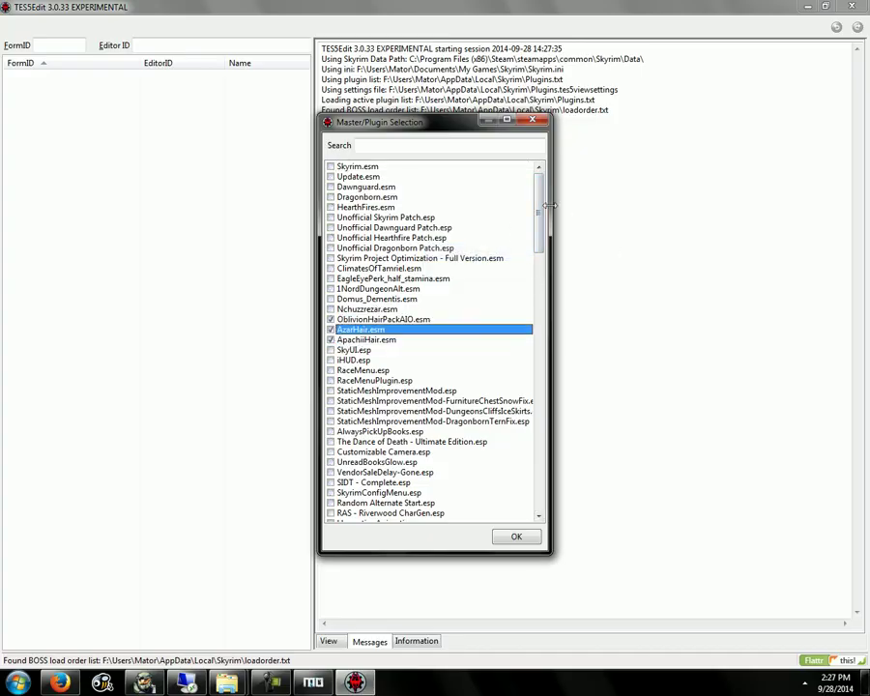
Include the plugins from LovelyHairstylesLITE.esp up through Dwemer Beards.esp in the plugins to load.
scroll(544, 230, down, 2)
drag(544, 230, 542, 488)
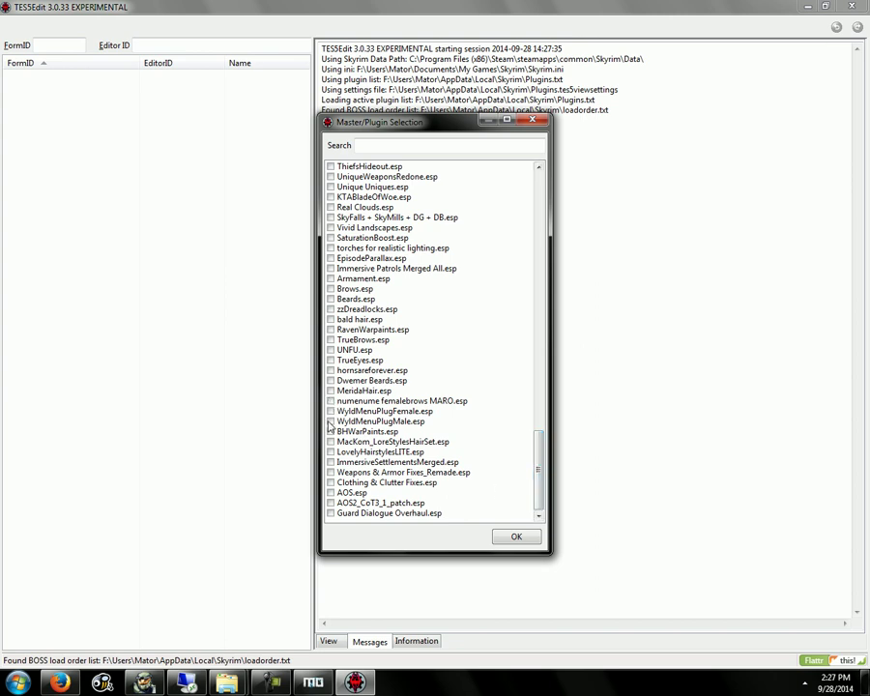
click(331, 452)
click(331, 442)
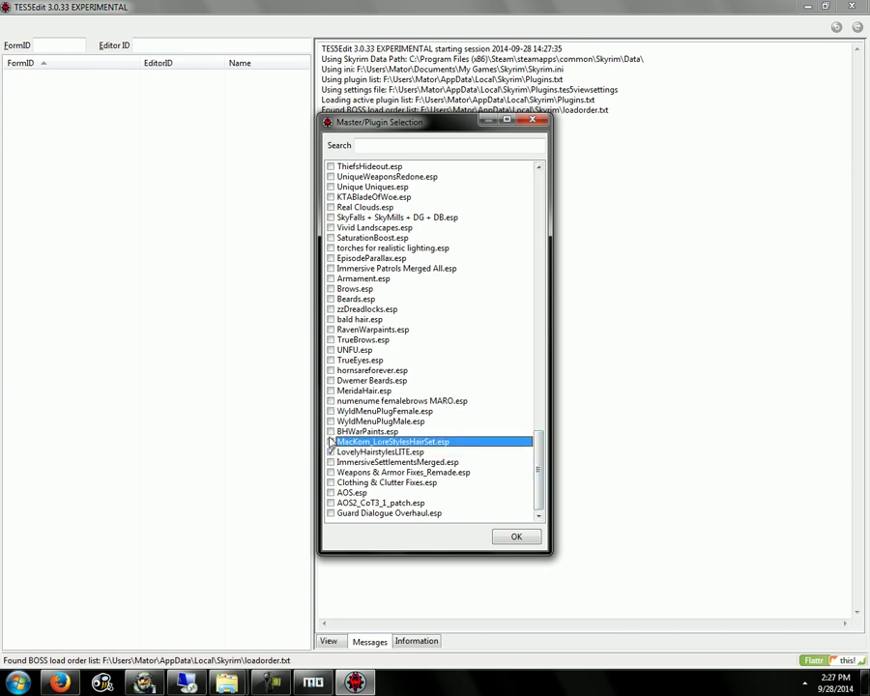
click(331, 431)
click(331, 421)
click(330, 411)
click(331, 401)
click(331, 390)
click(331, 381)
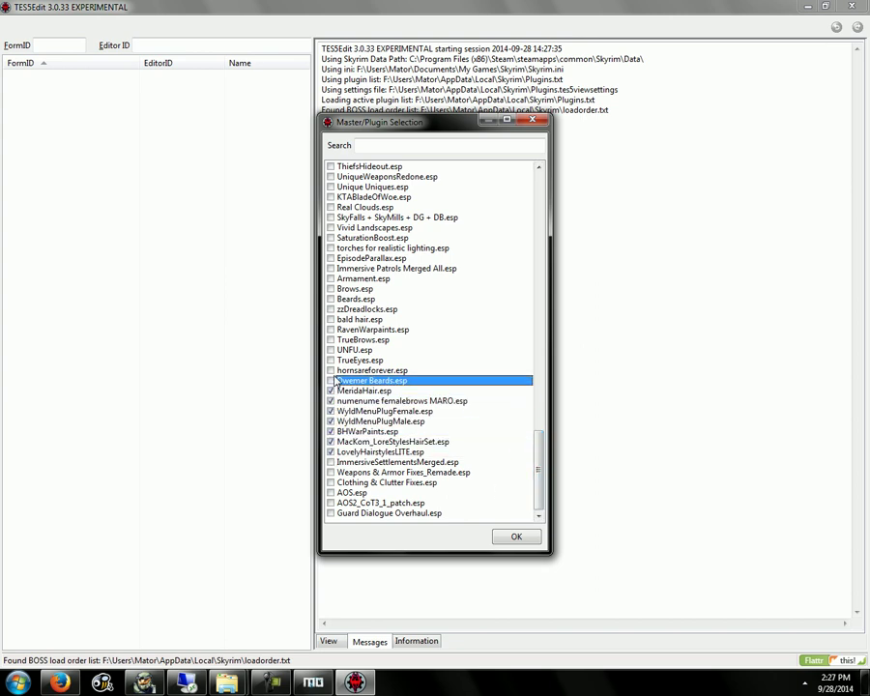
Include the plugins from hornsareforever.esp up through Brows.esp as well, and load the selected plugins.
click(331, 371)
click(331, 360)
click(331, 350)
click(330, 340)
click(330, 330)
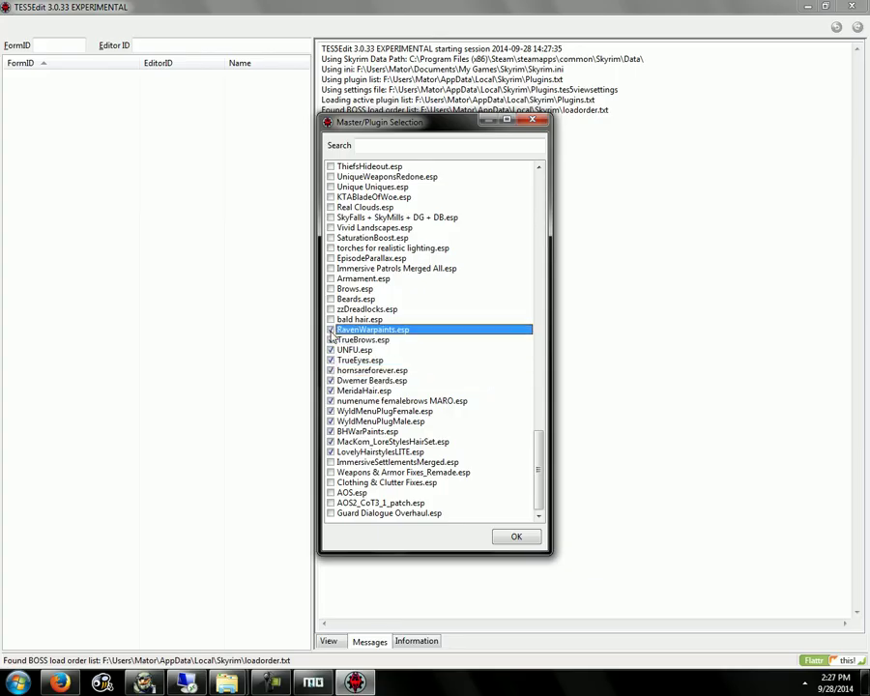
click(330, 320)
click(331, 310)
click(330, 288)
click(331, 299)
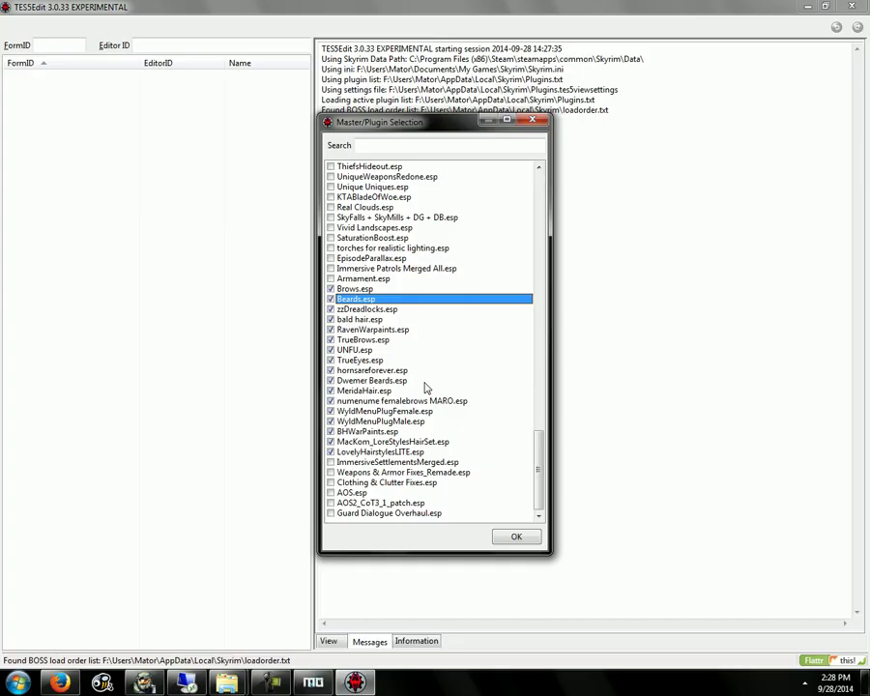
click(516, 536)
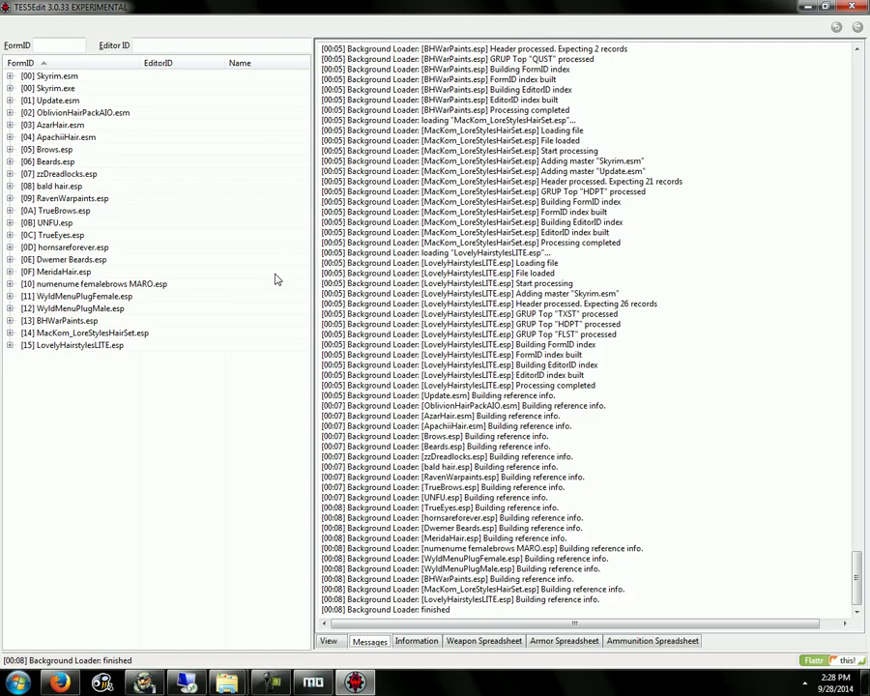
Select the plugins from OblivionHairPackAIO.esm through LovelyHairstylesLITE.esp, check them for errors and review the error check messages.
click(45, 113)
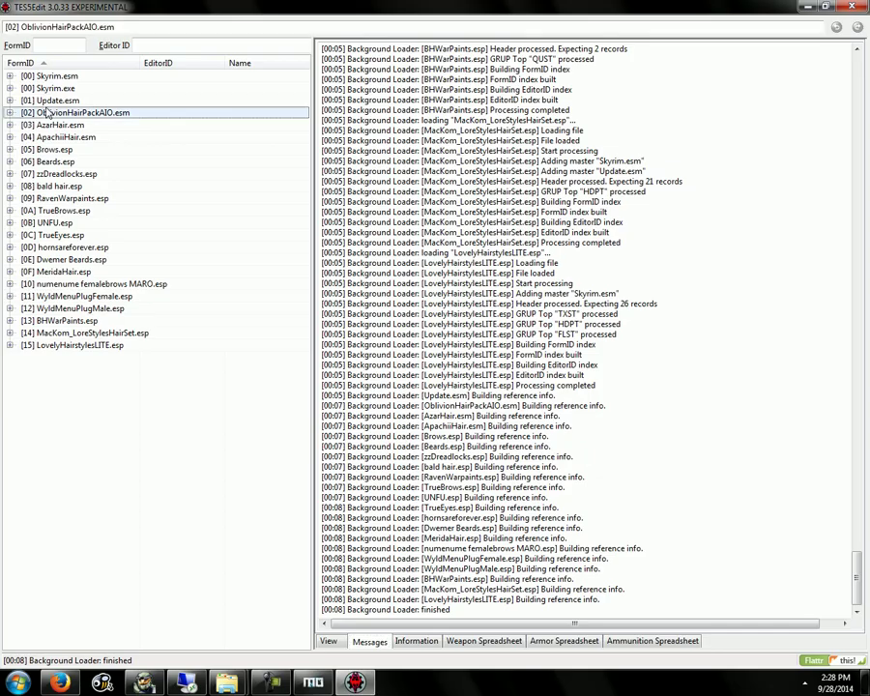
key(ctrl+a)
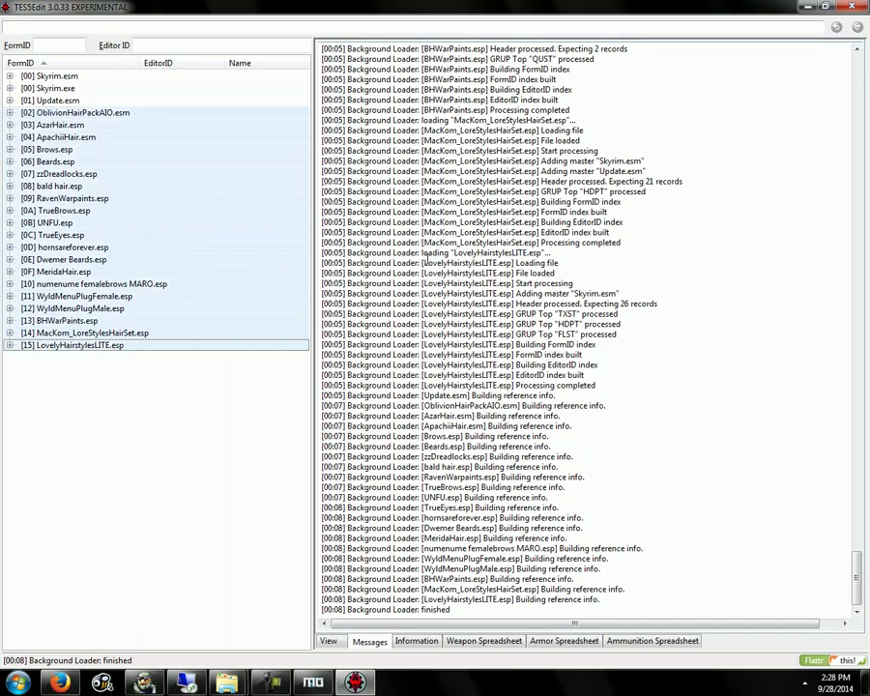
click(91, 114)
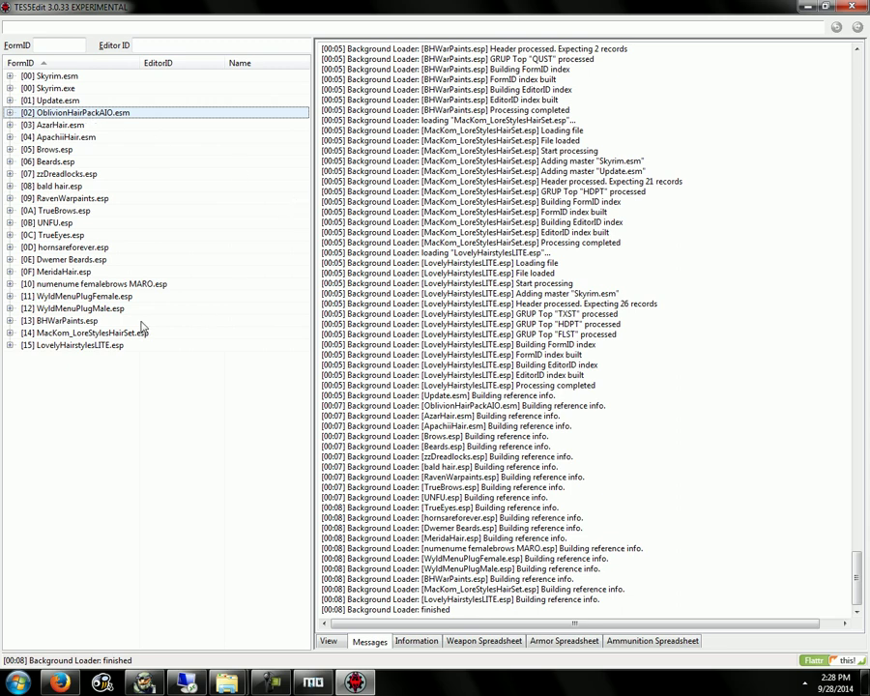
shift+click(53, 346)
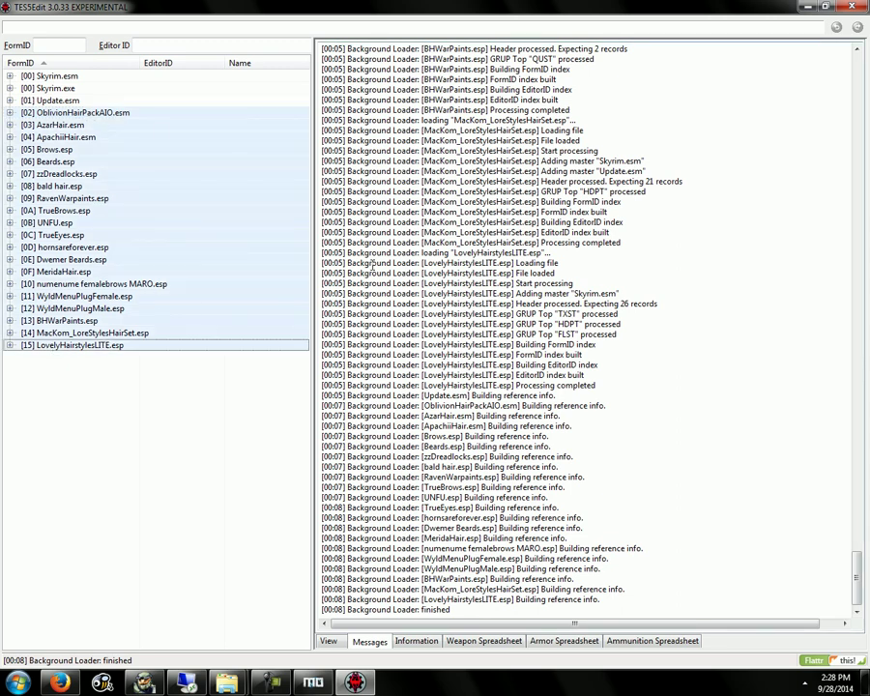
right_click(130, 112)
click(183, 206)
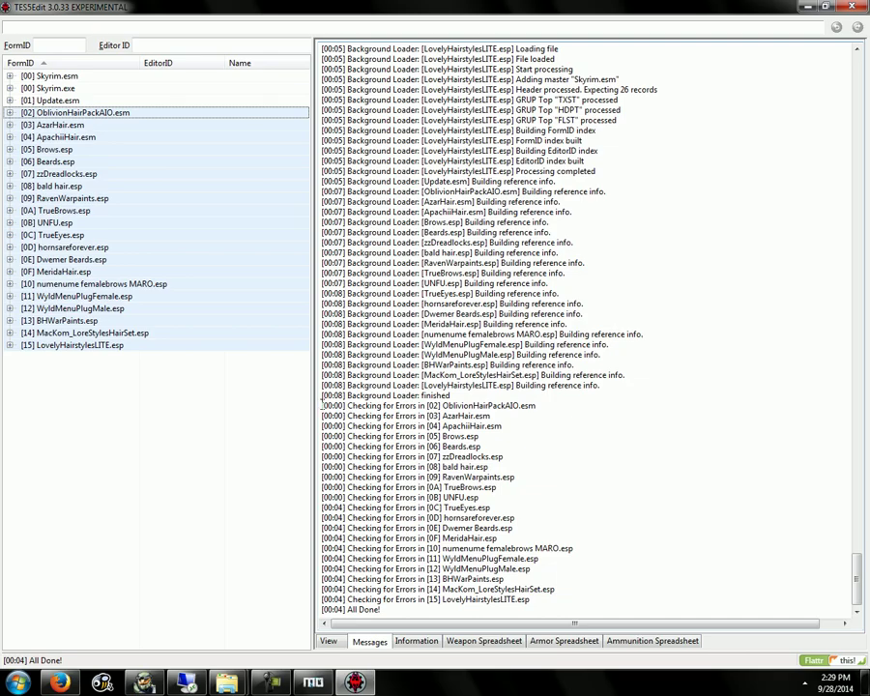
drag(322, 406, 528, 601)
click(483, 603)
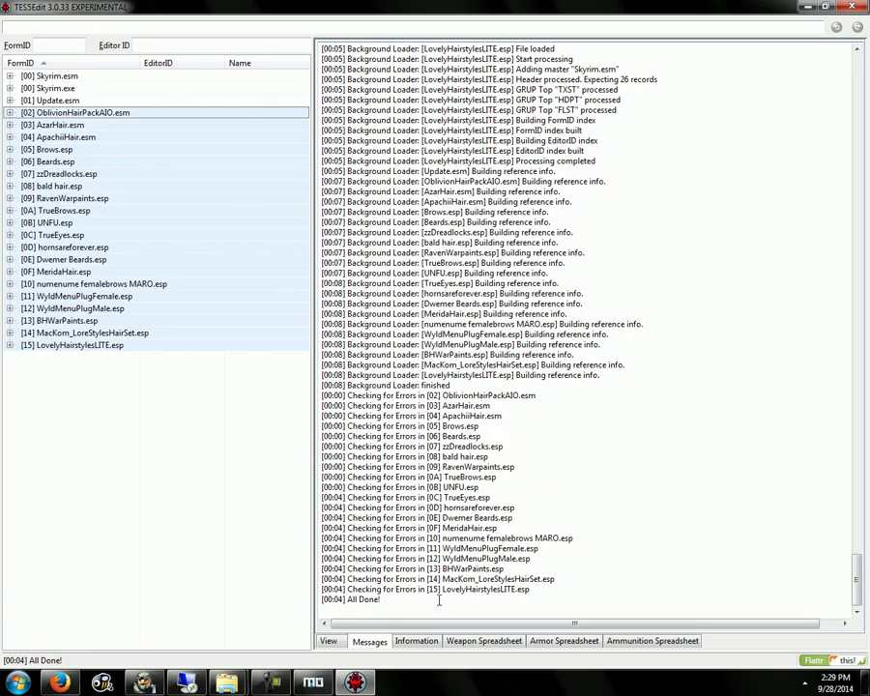
drag(439, 601, 256, 397)
click(500, 457)
Apply the Merge plugins v1.7 script to the selected plugins.
right_click(85, 114)
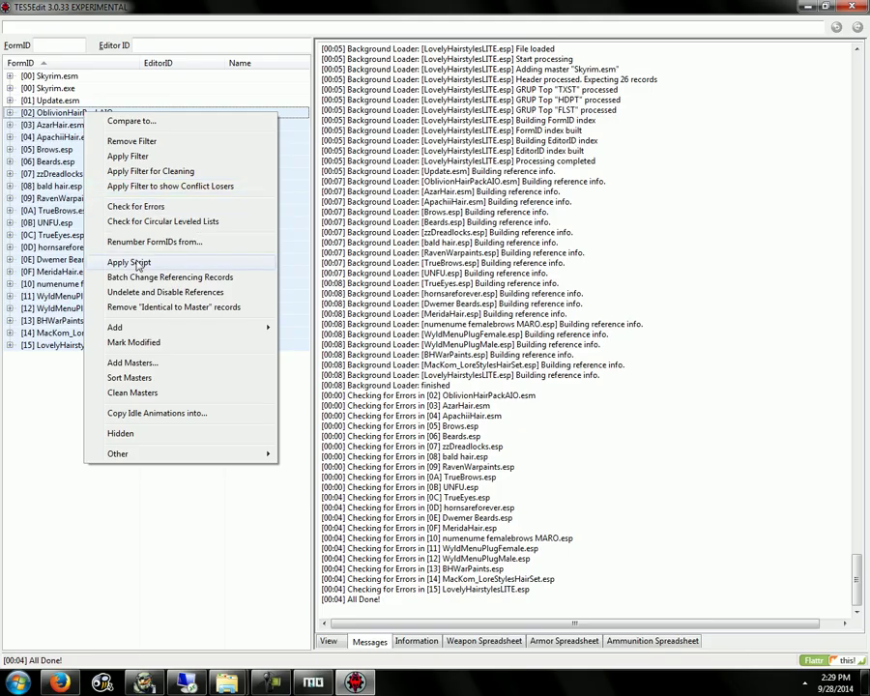
click(135, 263)
click(357, 208)
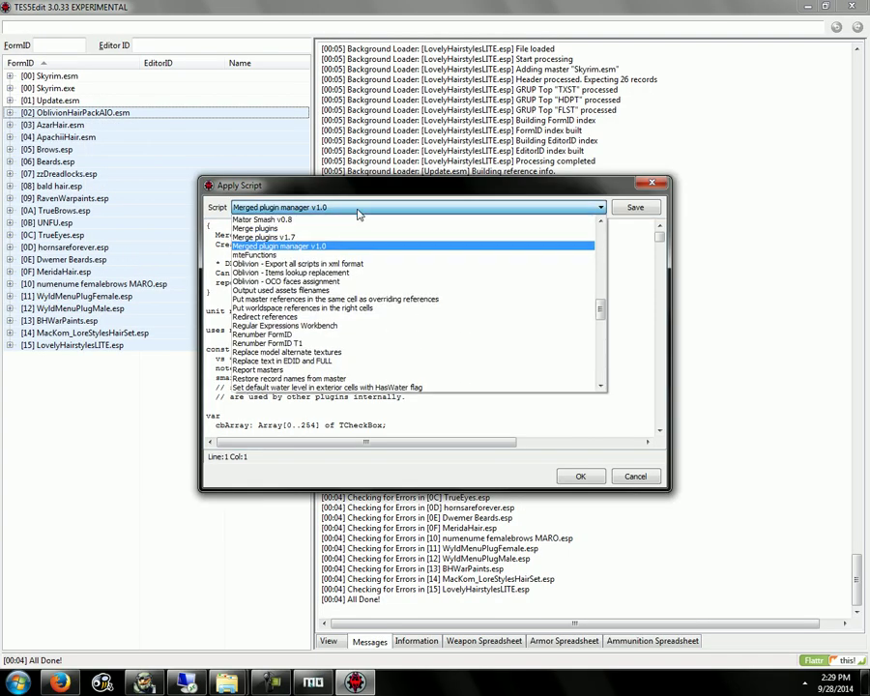
click(271, 237)
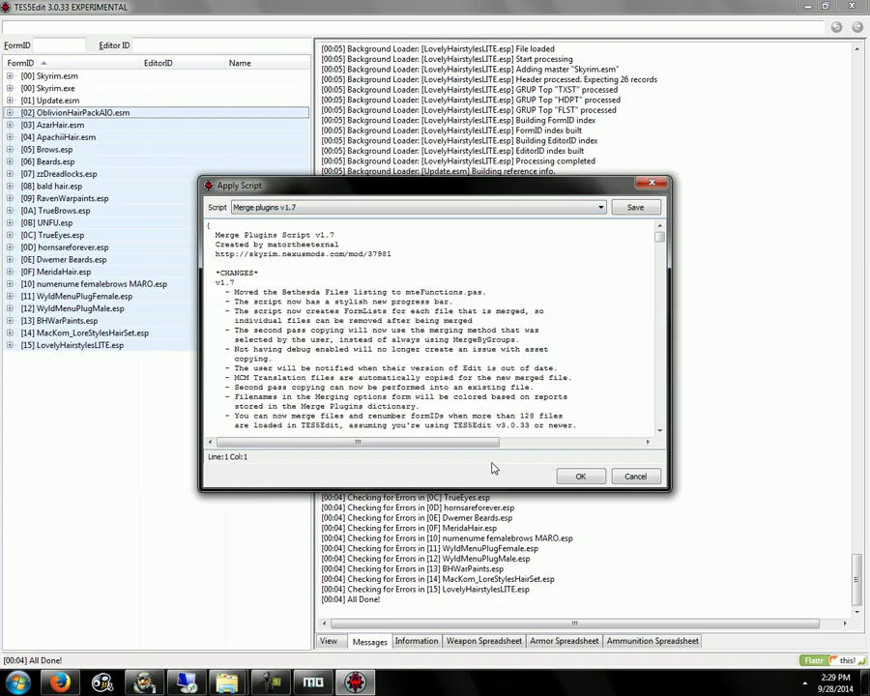
click(293, 209)
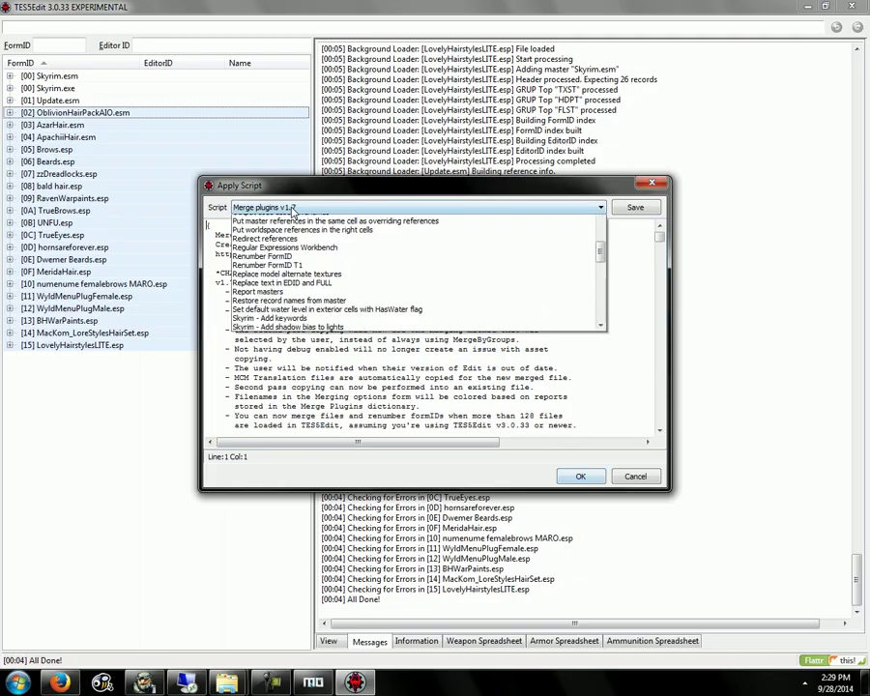
scroll(293, 212, up, 1)
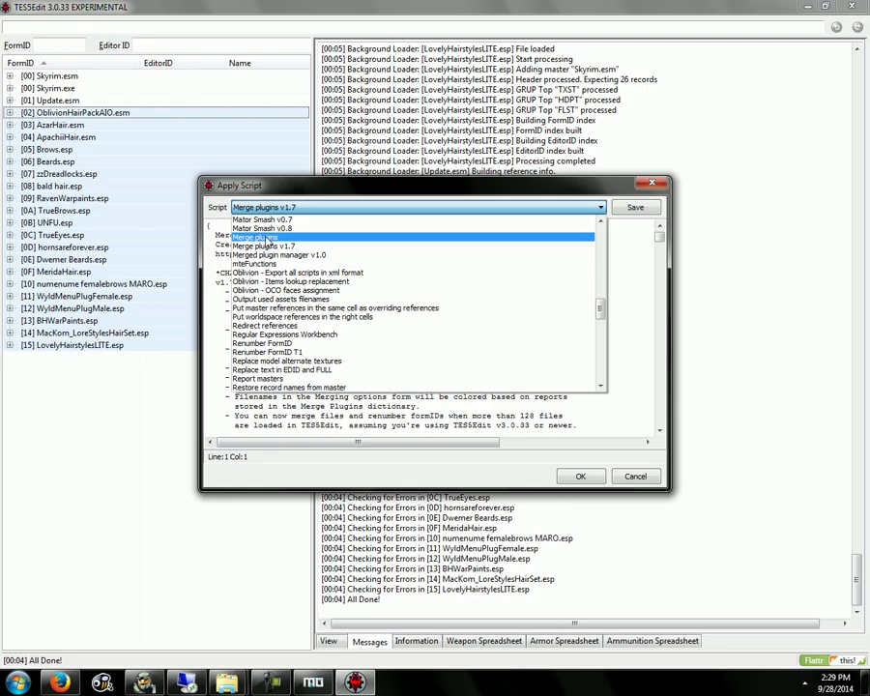
click(291, 247)
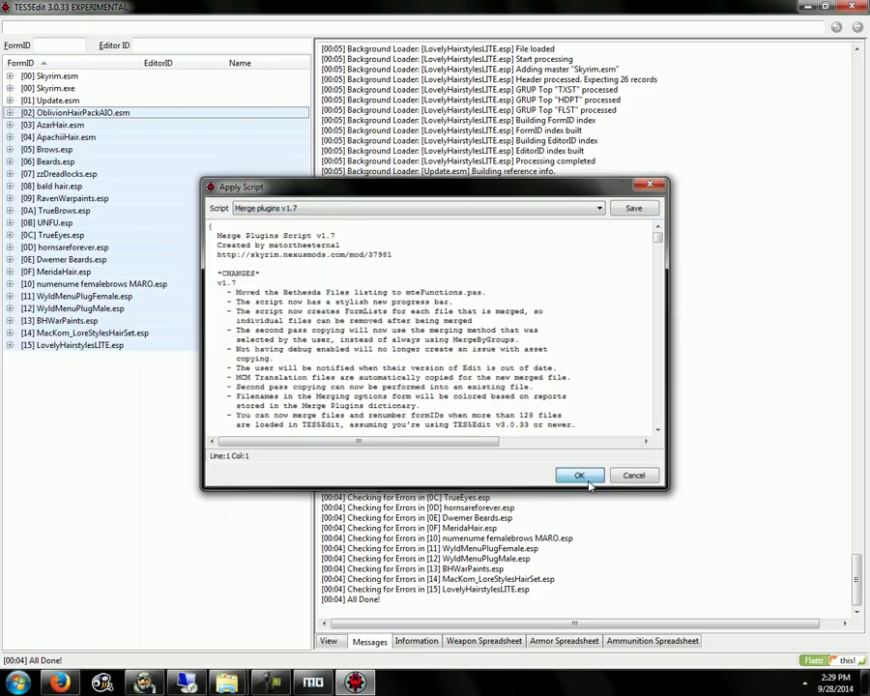
click(580, 476)
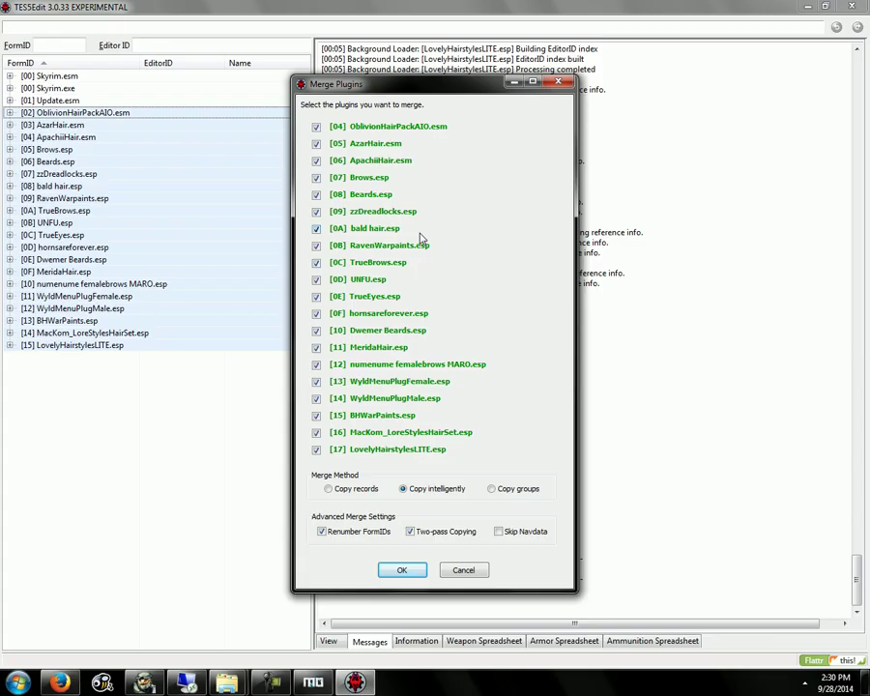
Examine the plugins offered for merging and the merge reports in the dictionary file of the Edit Scripts mp folder.
mouse_move(420, 237)
mouse_move(368, 128)
mouse_move(424, 133)
mouse_move(380, 320)
mouse_move(227, 682)
click(109, 416)
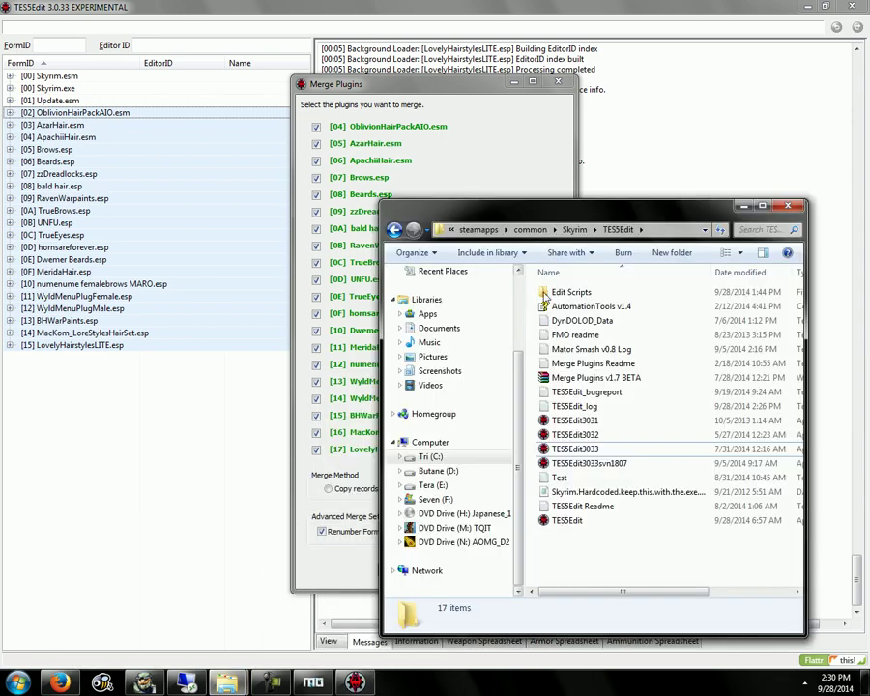
double_click(592, 332)
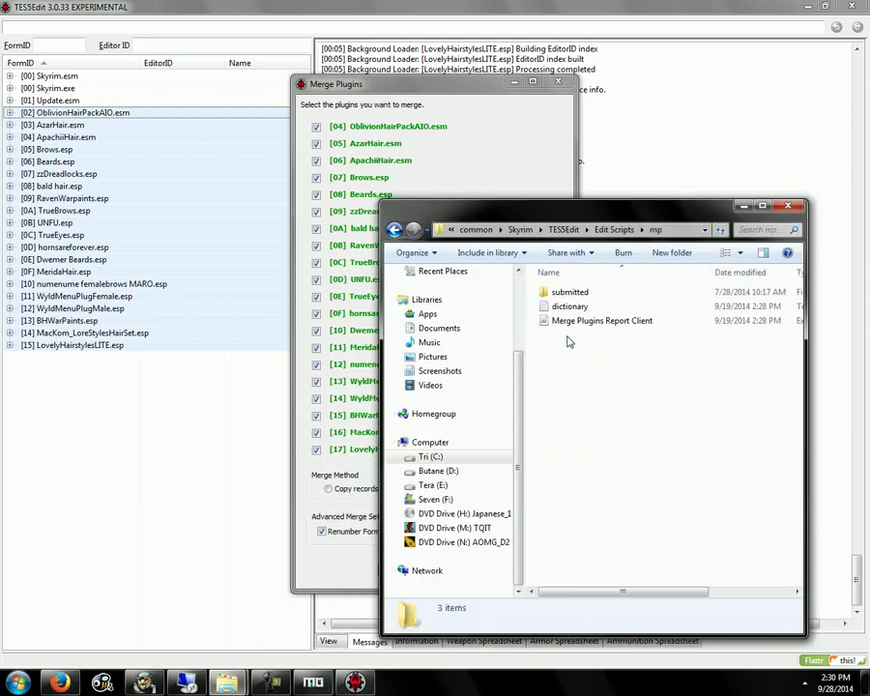
double_click(570, 306)
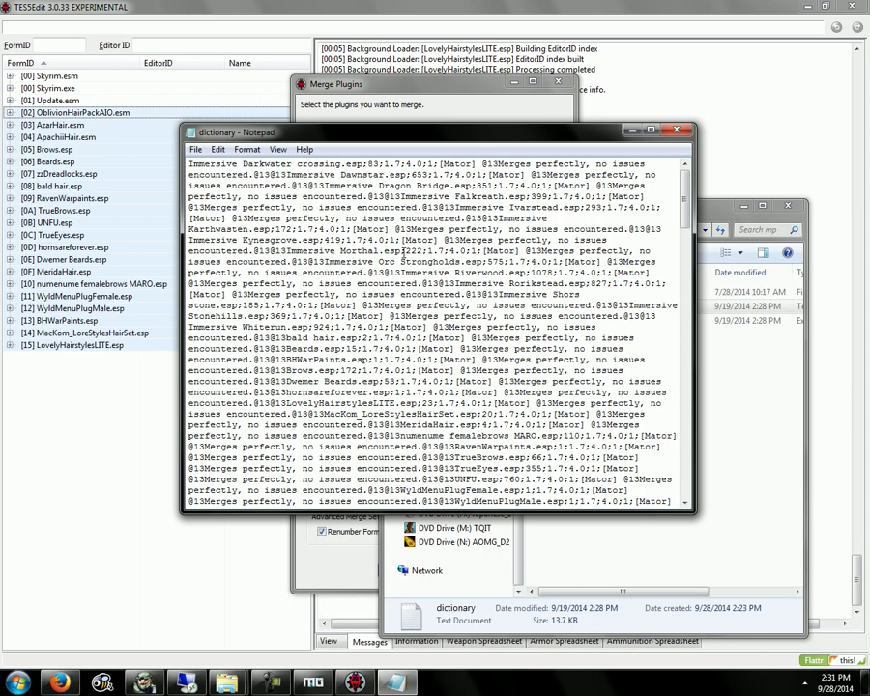
scroll(337, 213, down, 20)
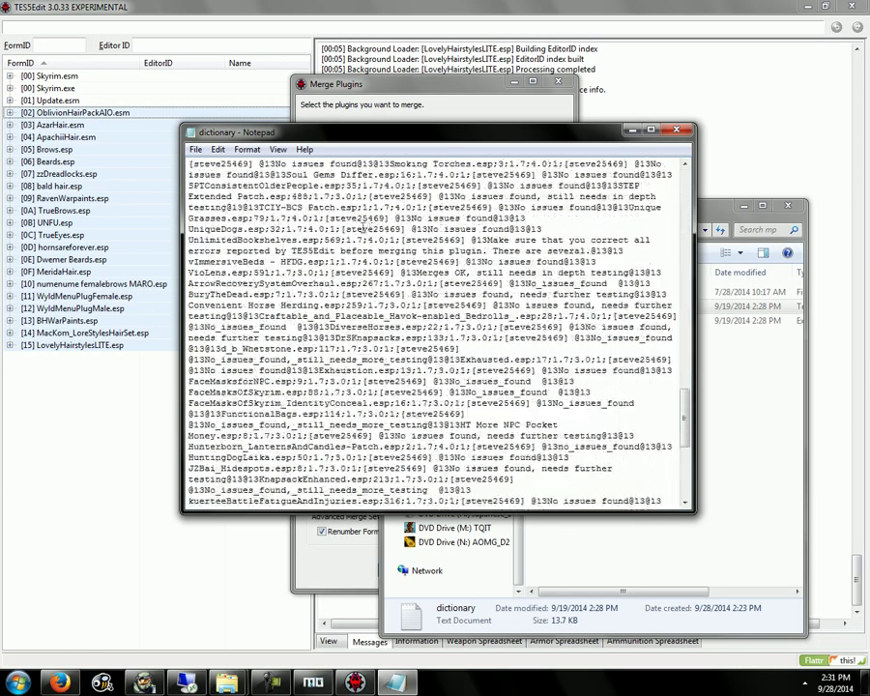
click(676, 128)
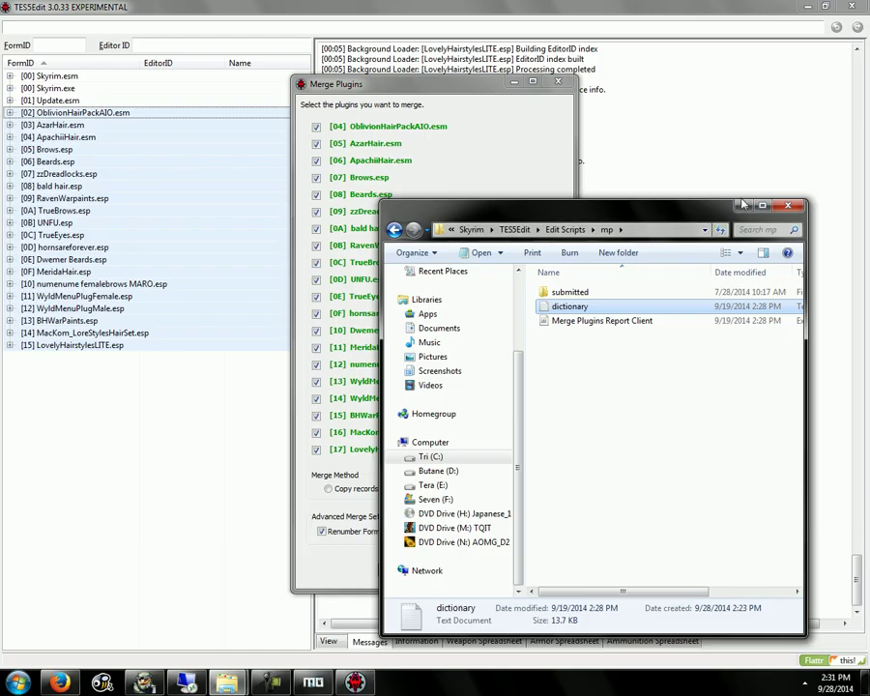
click(744, 206)
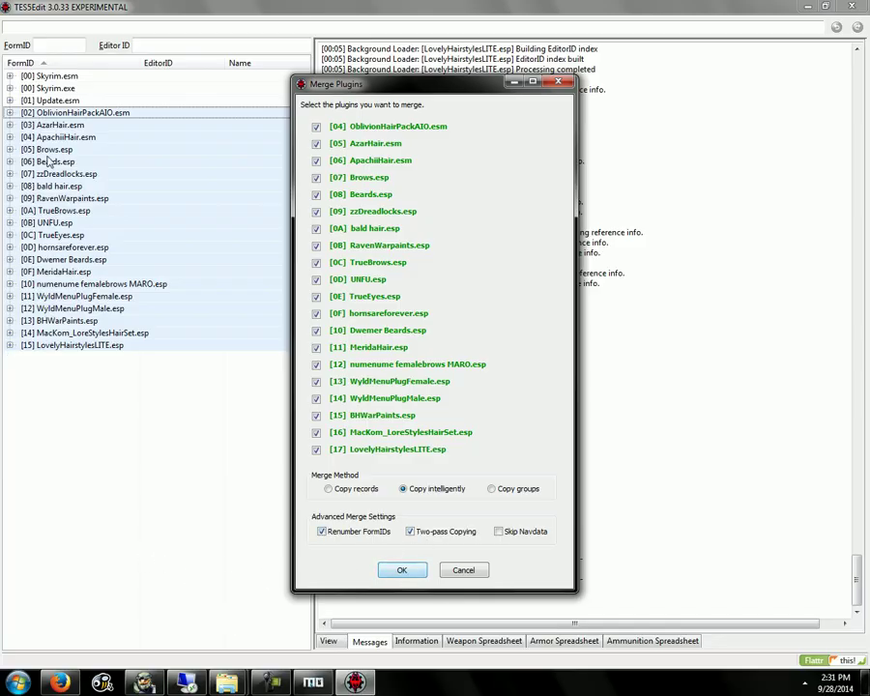
Merge all the checked plugins with the current merge settings into a new file named CharacterMods.
click(414, 573)
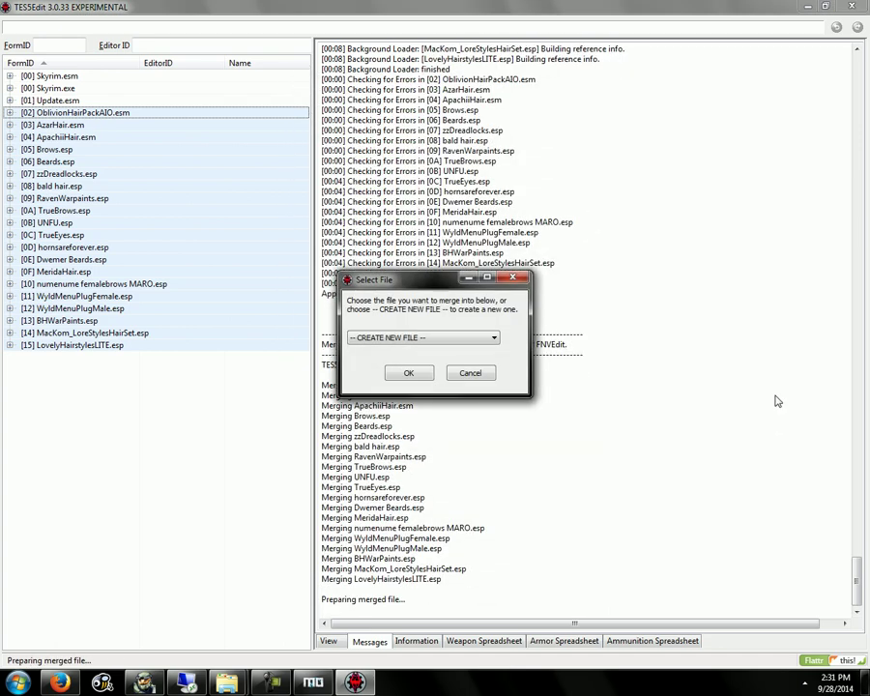
click(411, 373)
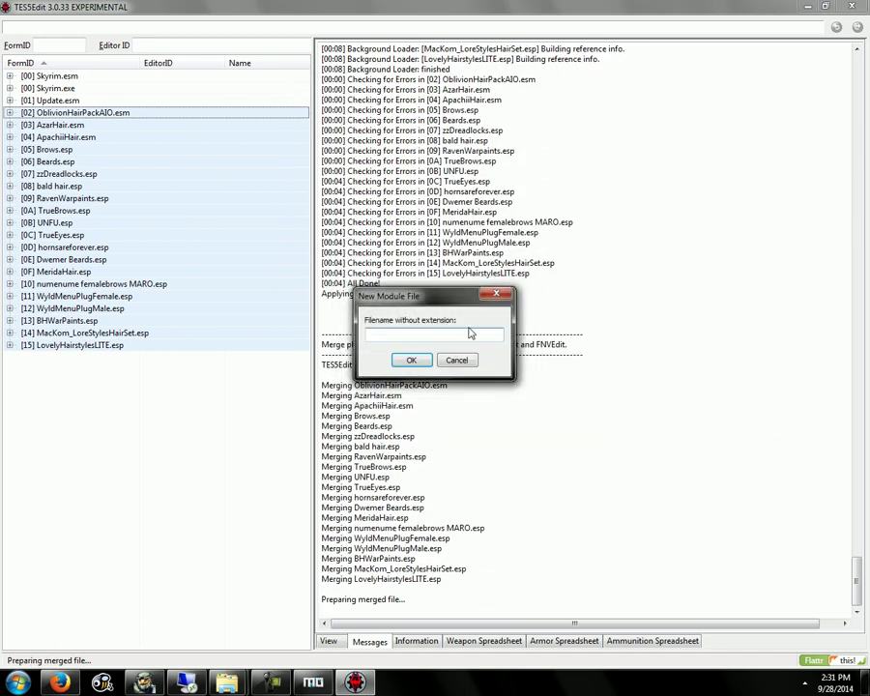
text(CharacterMods)
key(Return)
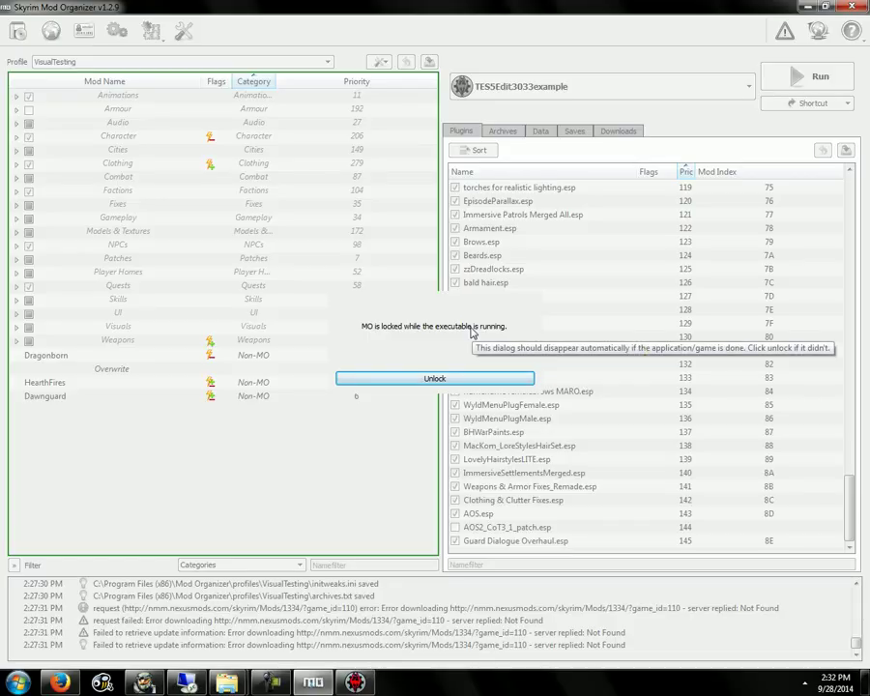
Return to TES5Edit and examine the file header of CharacterMods.esp, including its author, master files and full description.
click(356, 683)
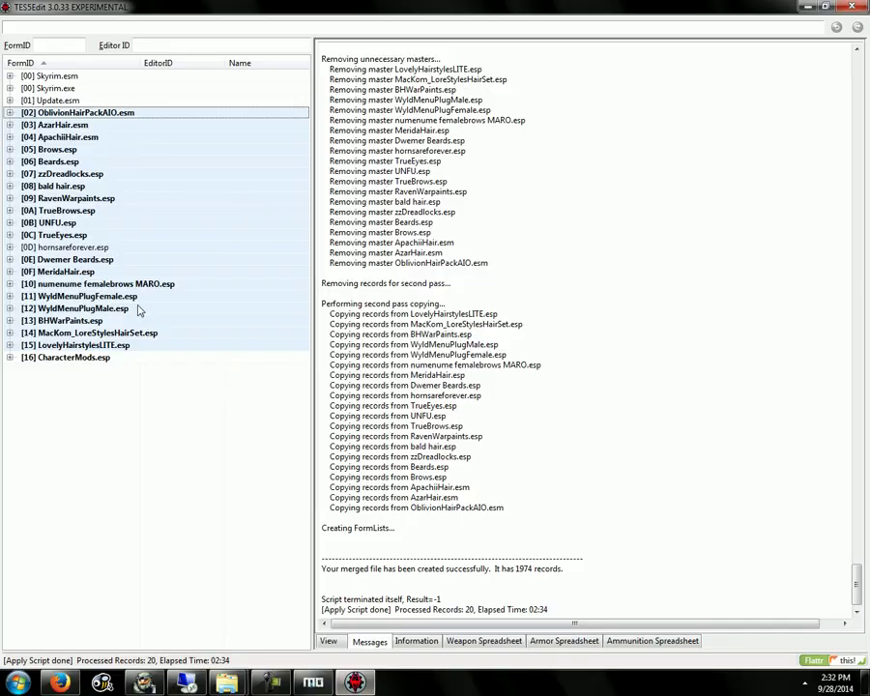
click(18, 359)
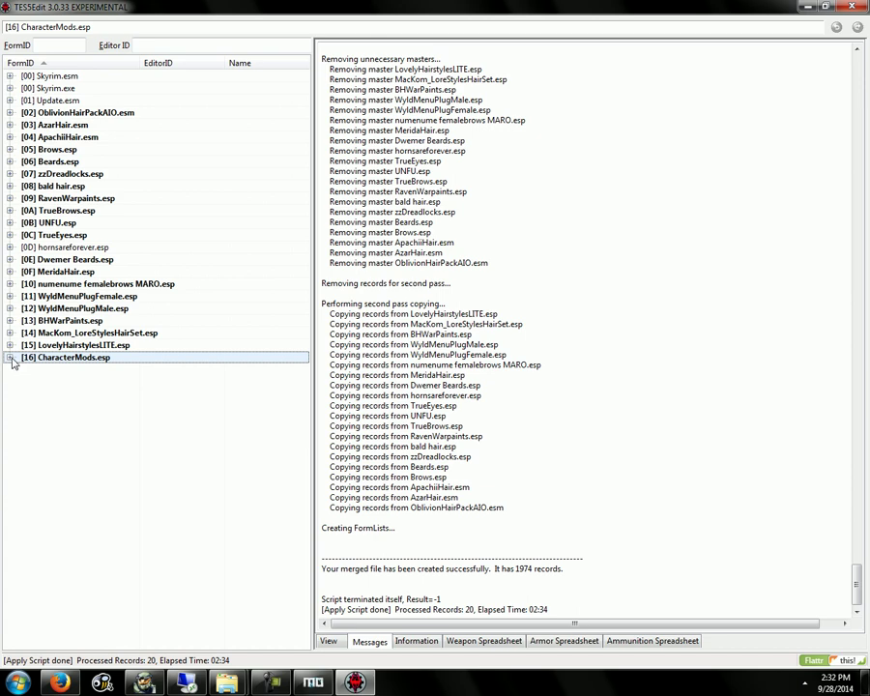
click(10, 358)
click(48, 370)
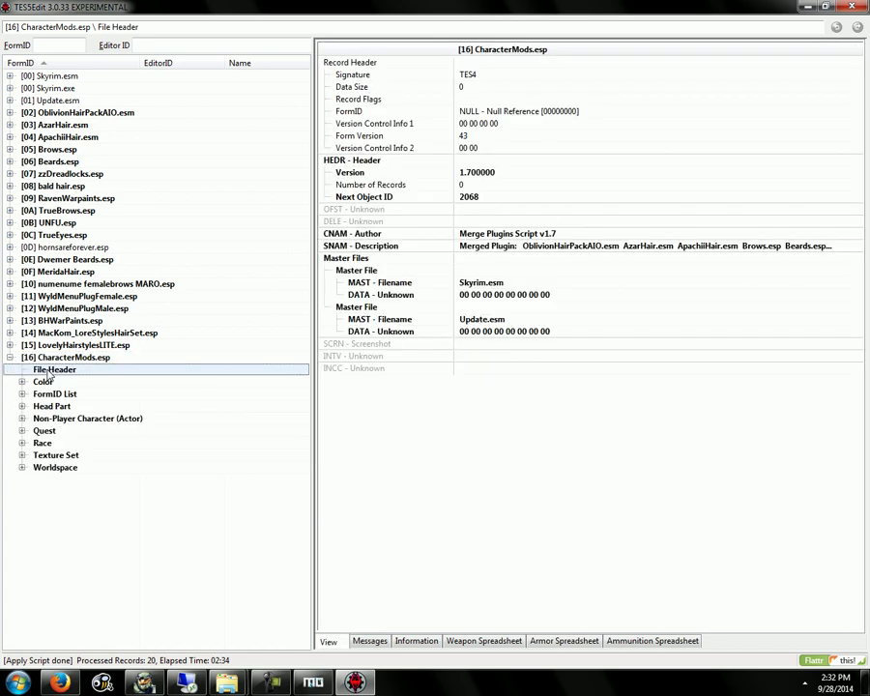
click(497, 237)
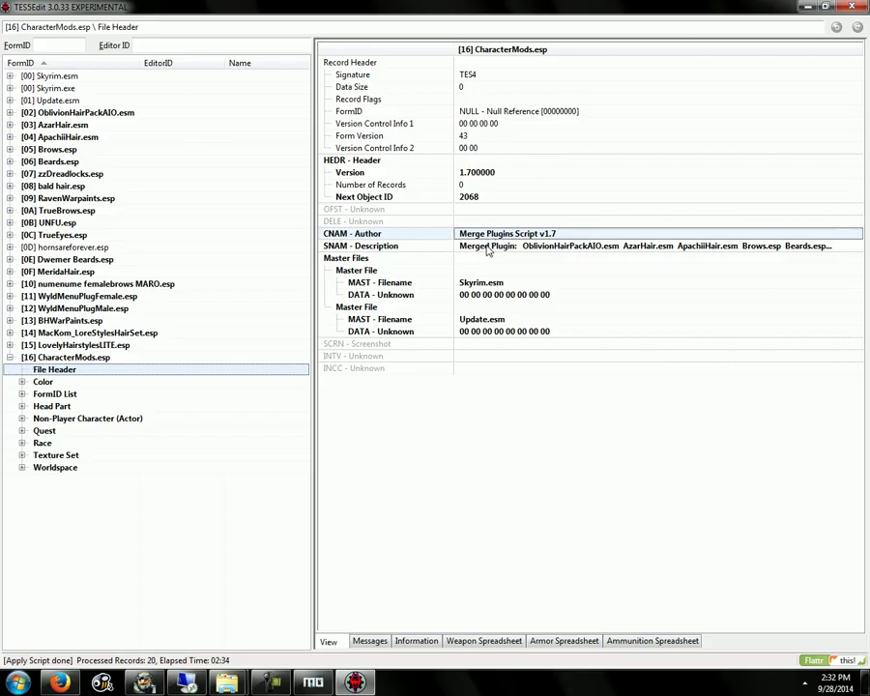
double_click(490, 249)
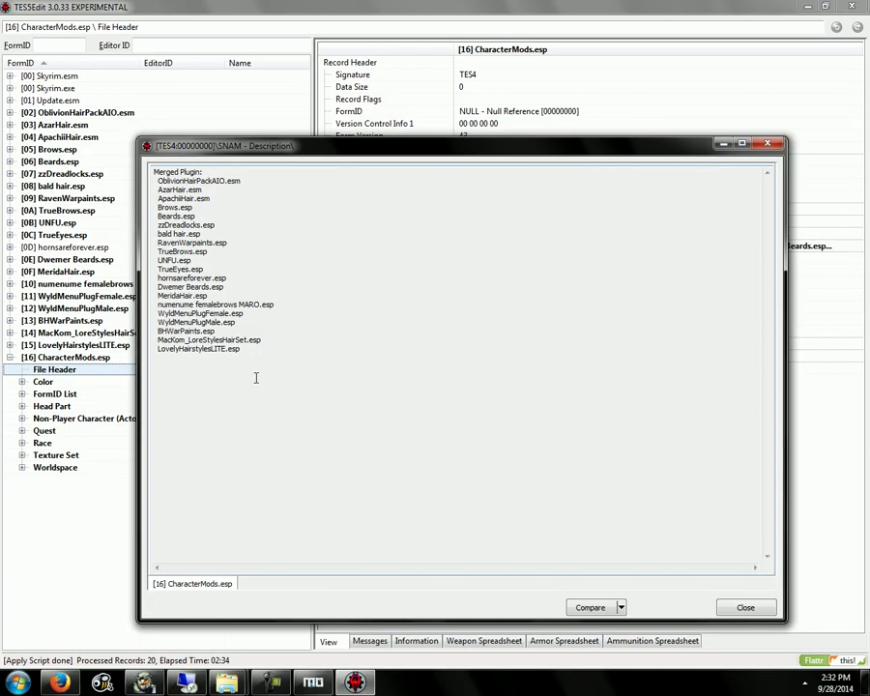
drag(257, 377, 153, 171)
click(383, 391)
click(769, 143)
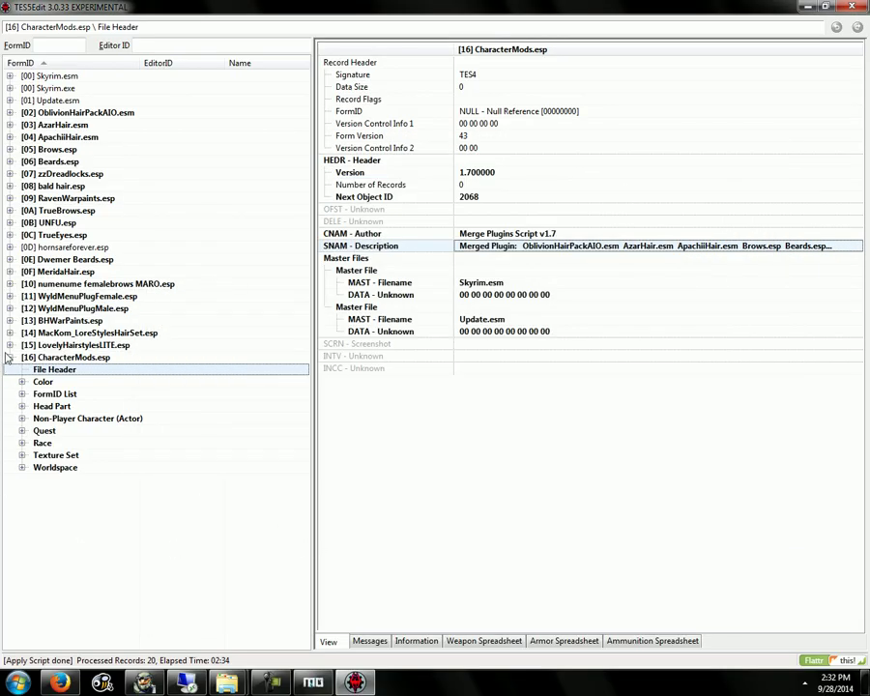
click(9, 358)
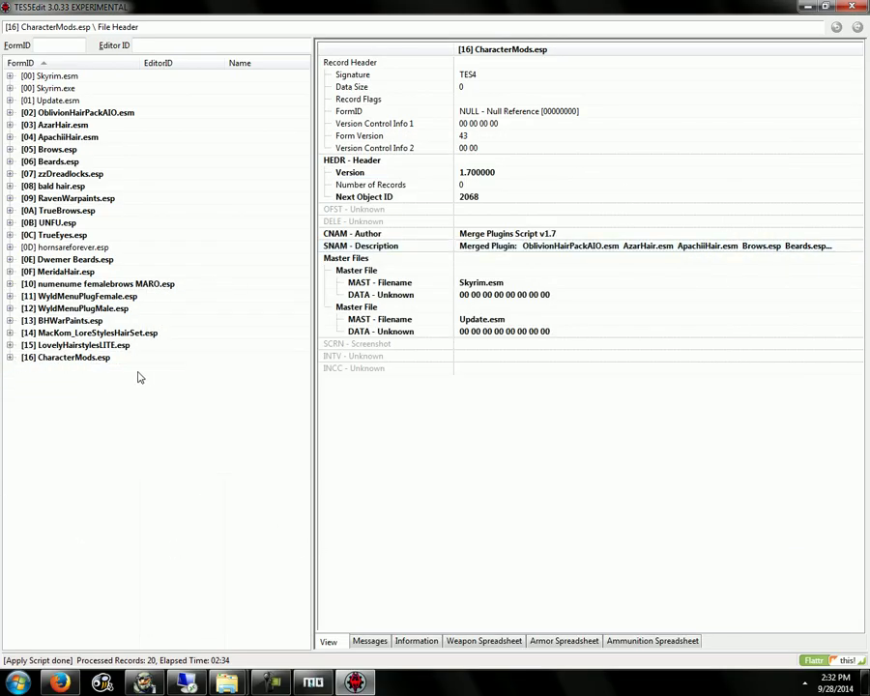
Close TES5Edit, saving only CharacterMods.esp out of the changed files.
click(863, 6)
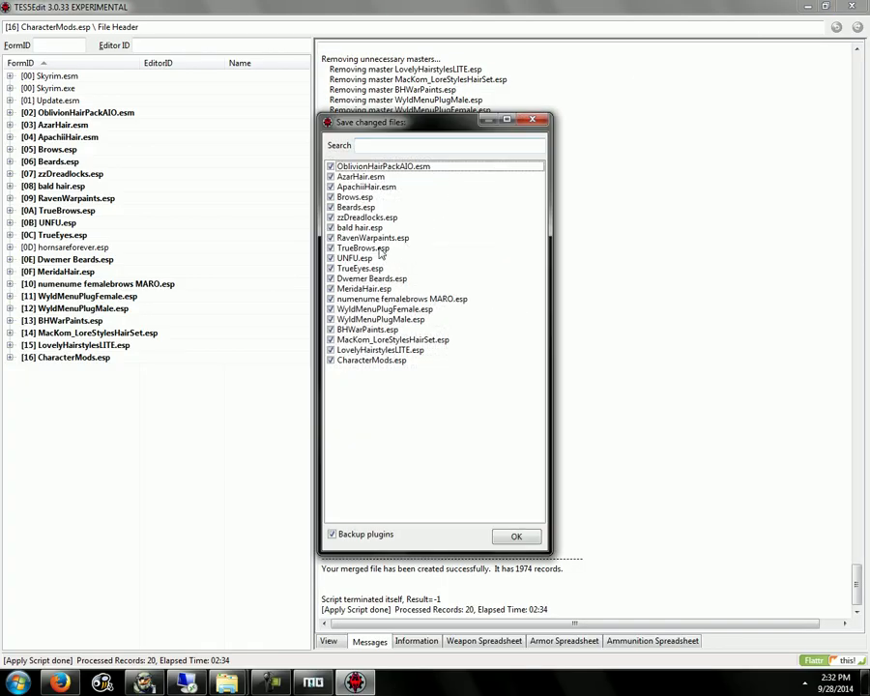
right_click(378, 249)
click(423, 271)
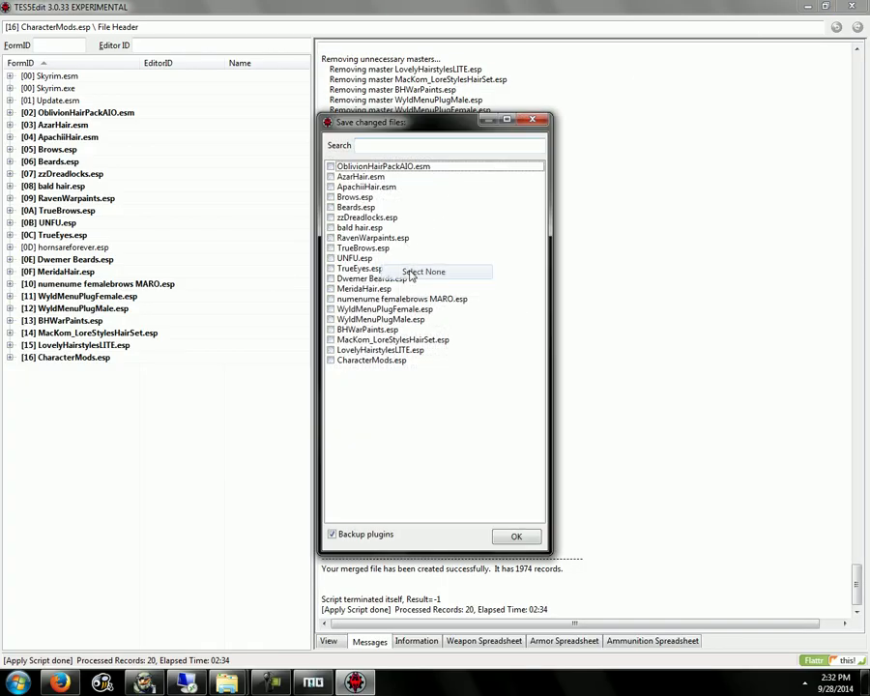
click(330, 360)
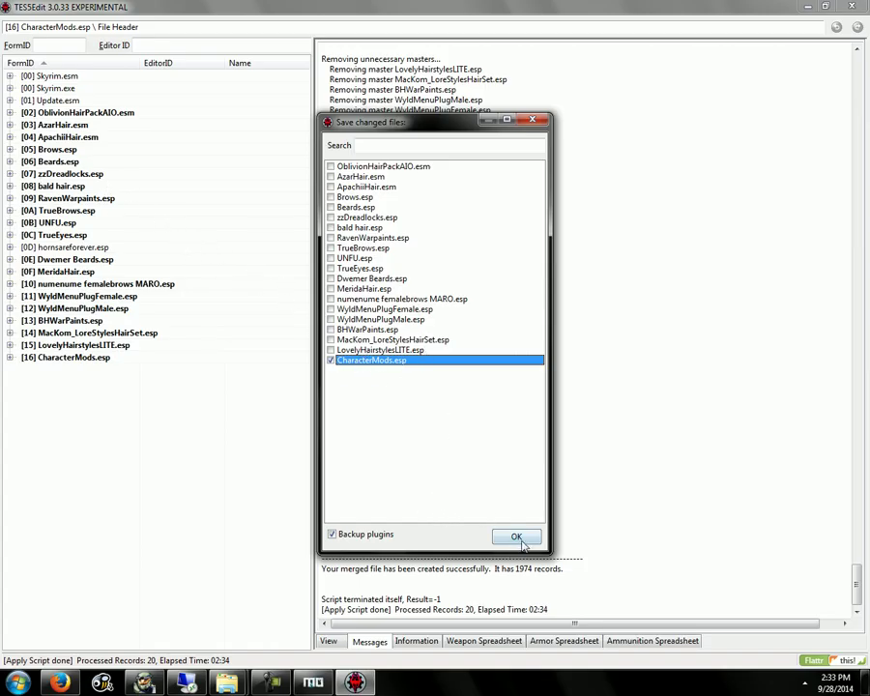
click(520, 536)
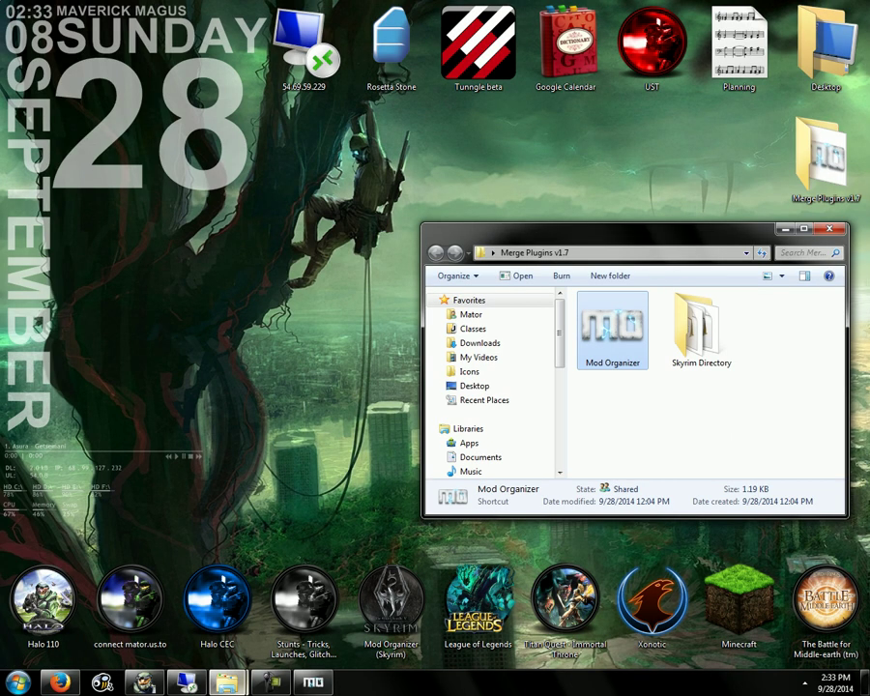
Switch to Mod Organizer and examine the files held in Overwrite.
click(315, 684)
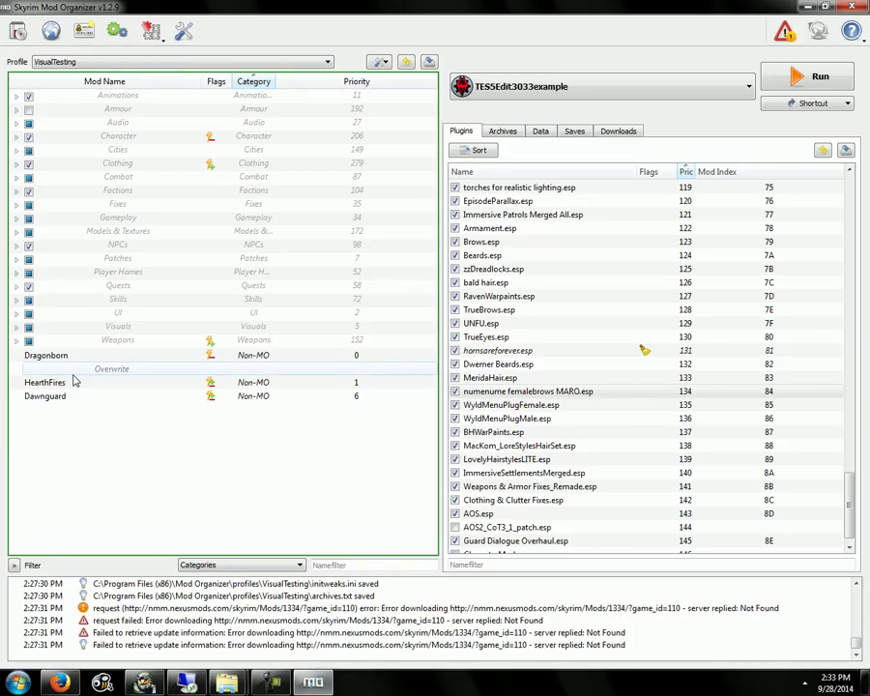
double_click(116, 371)
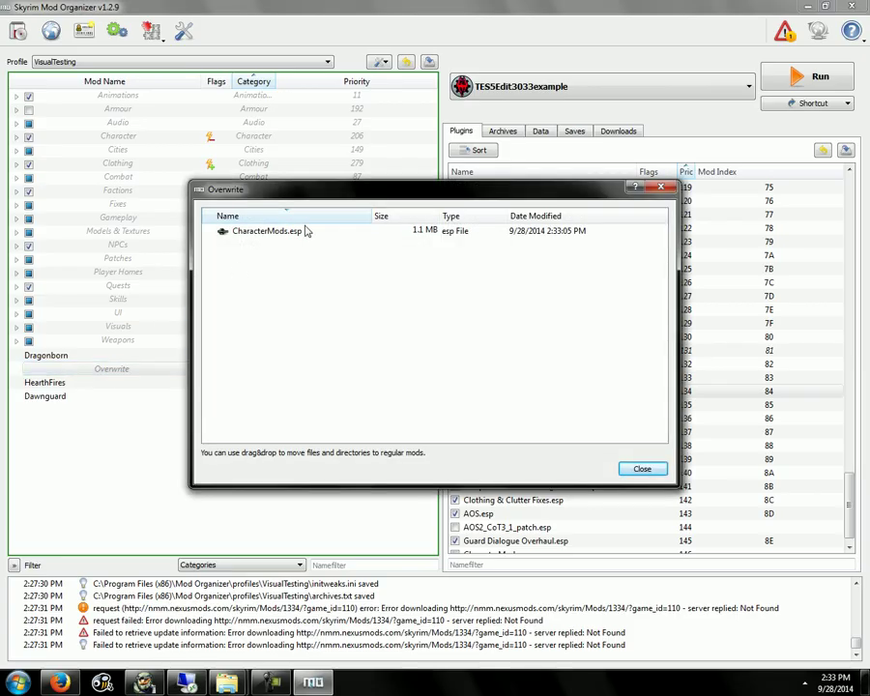
click(269, 233)
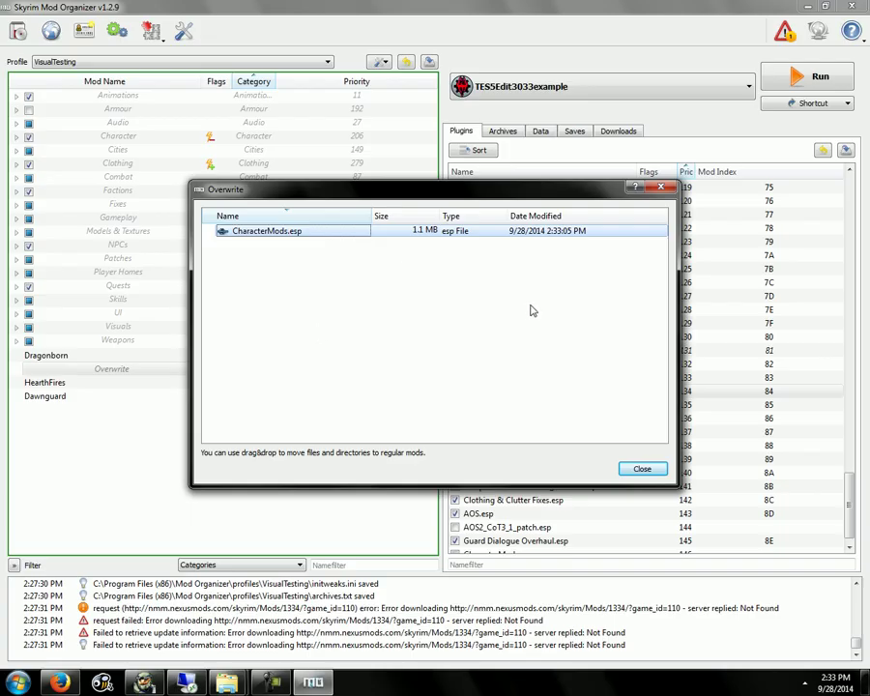
click(653, 468)
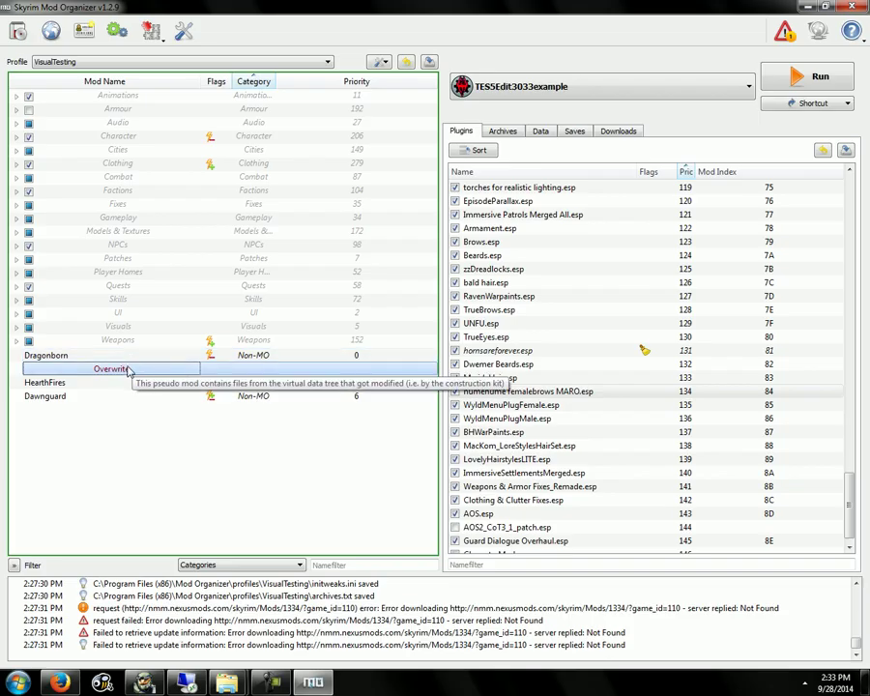
Create a mod named Character Mods from the Overwrite files and enable it in the mod list.
right_click(124, 370)
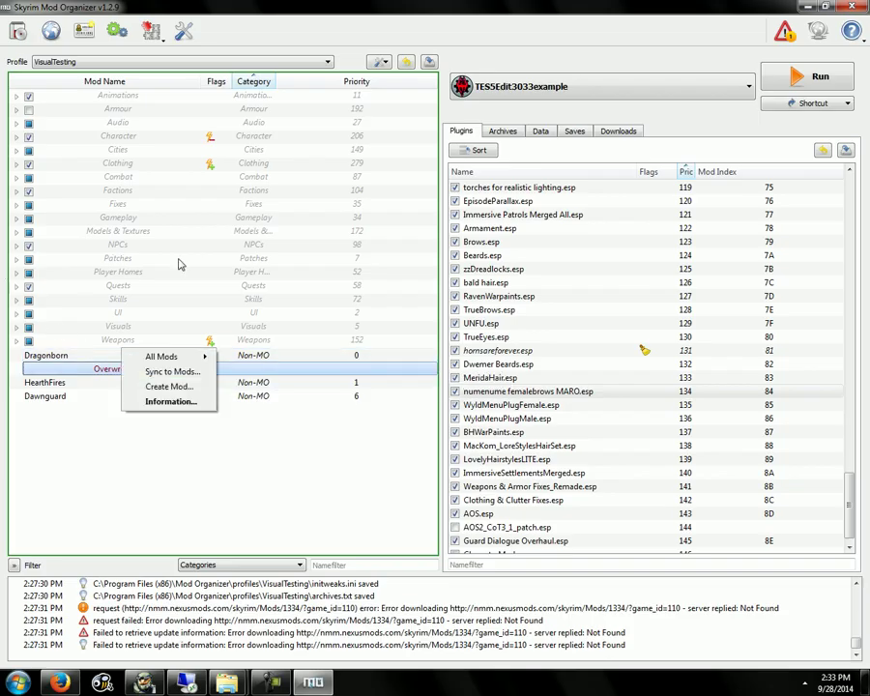
click(169, 387)
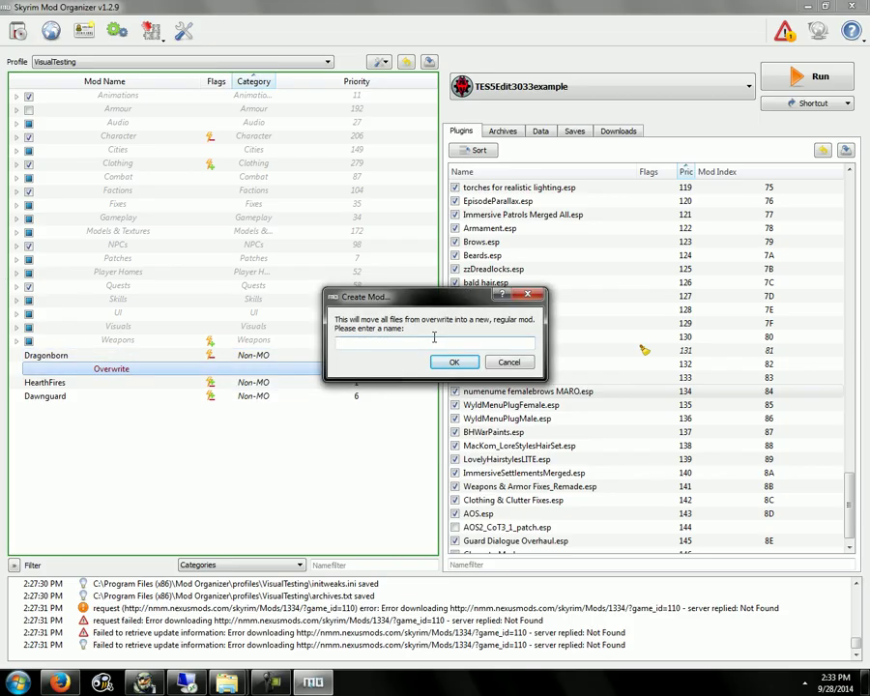
text(Character Mods)
key(Return)
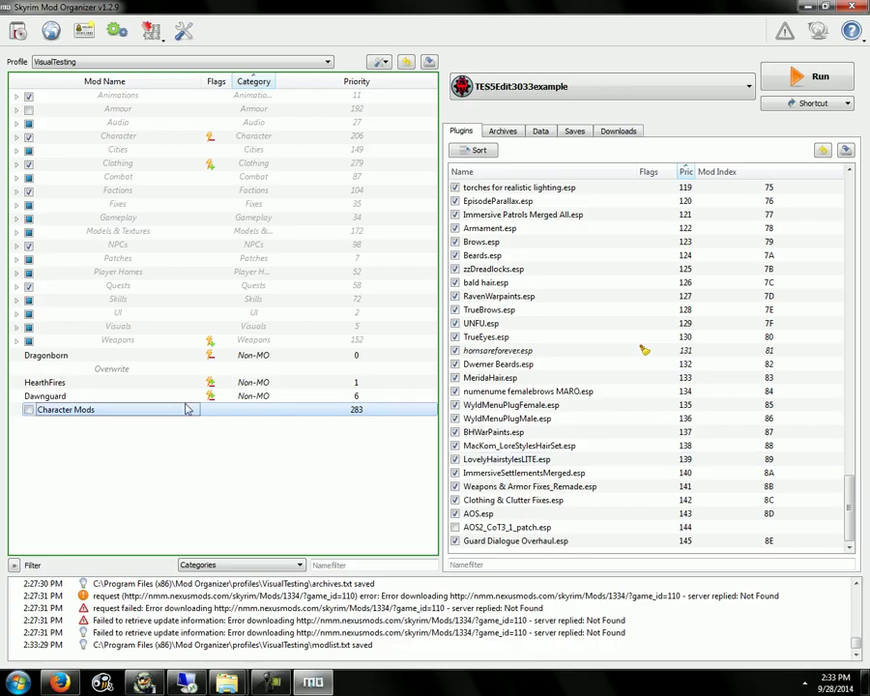
click(29, 412)
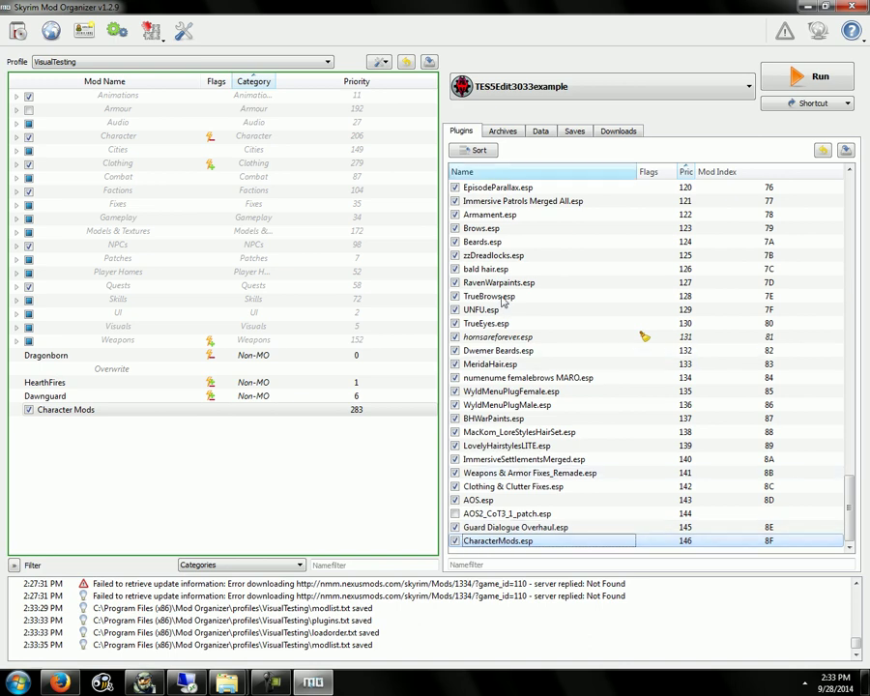
Launch TES5Edit from Mod Organizer with only CharacterMods.esp selected for loading, and check that plugin for errors.
click(803, 81)
click(538, 371)
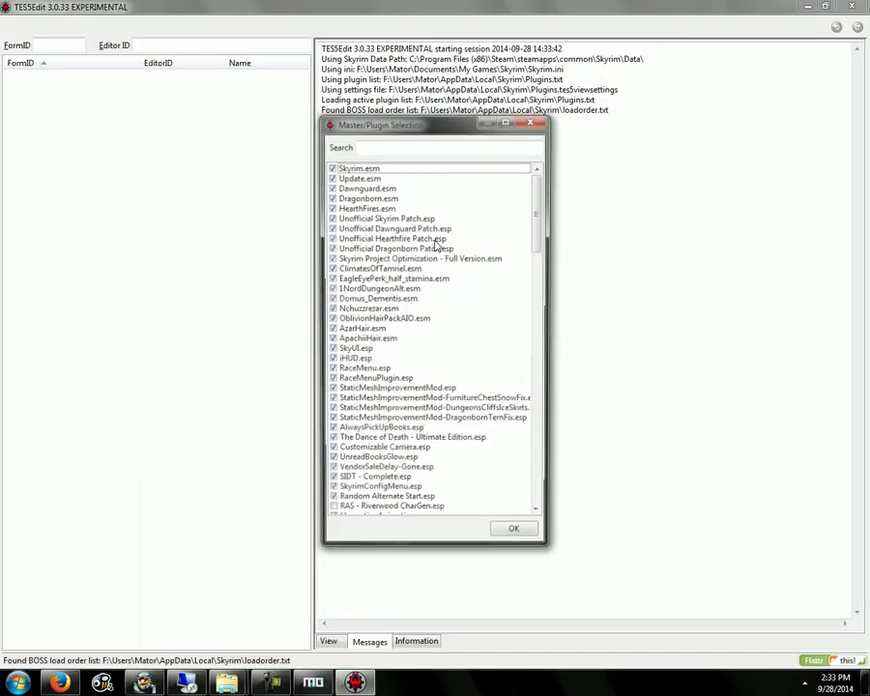
right_click(443, 242)
click(498, 267)
drag(539, 219, 539, 481)
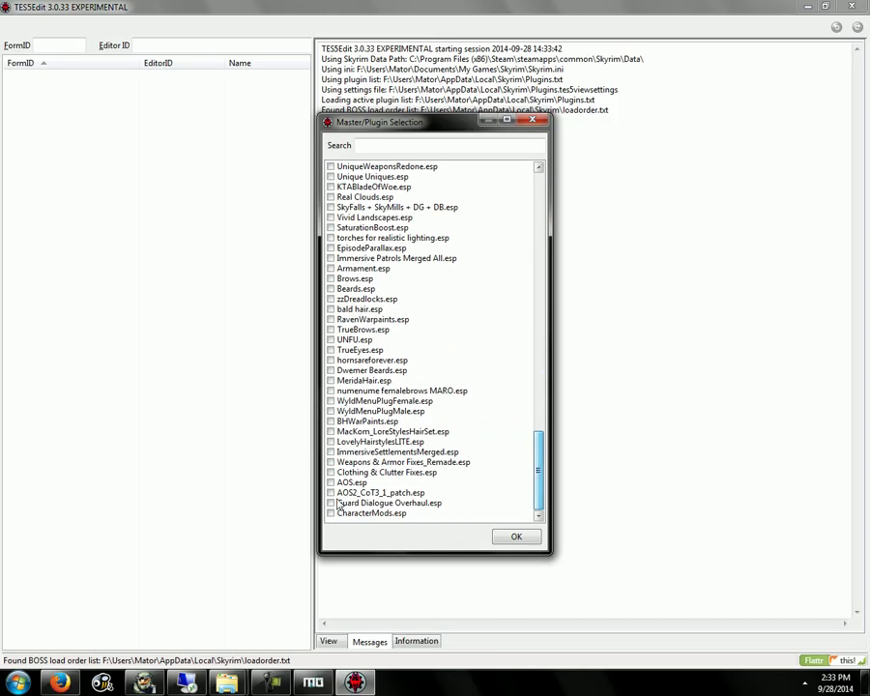
click(331, 514)
click(517, 537)
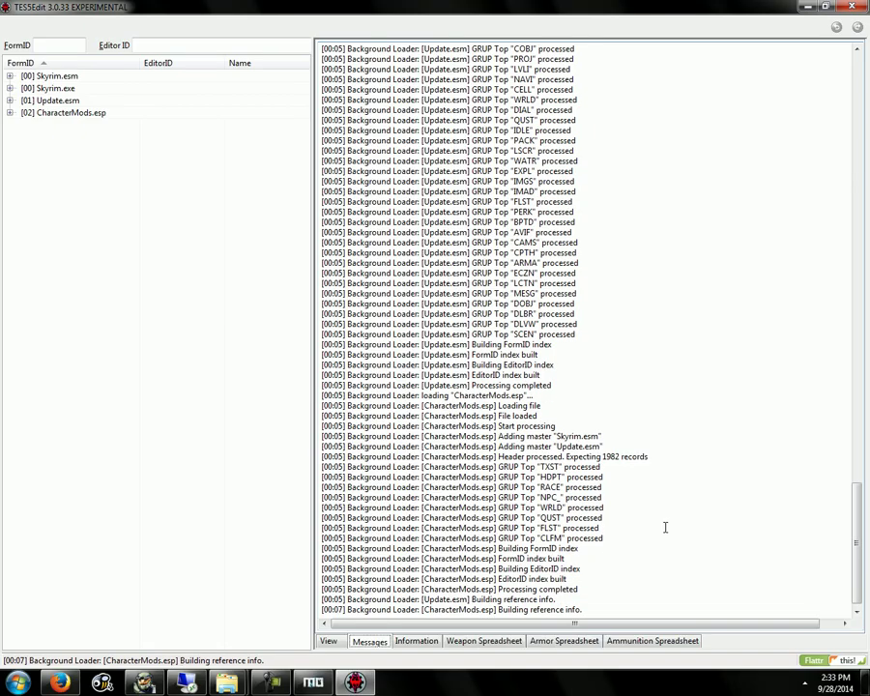
right_click(43, 114)
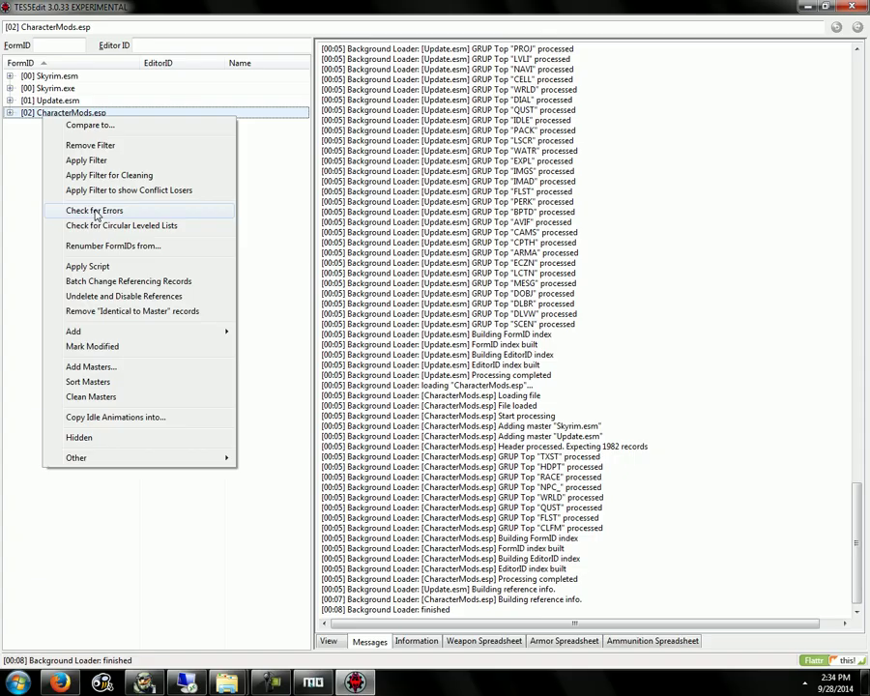
click(96, 211)
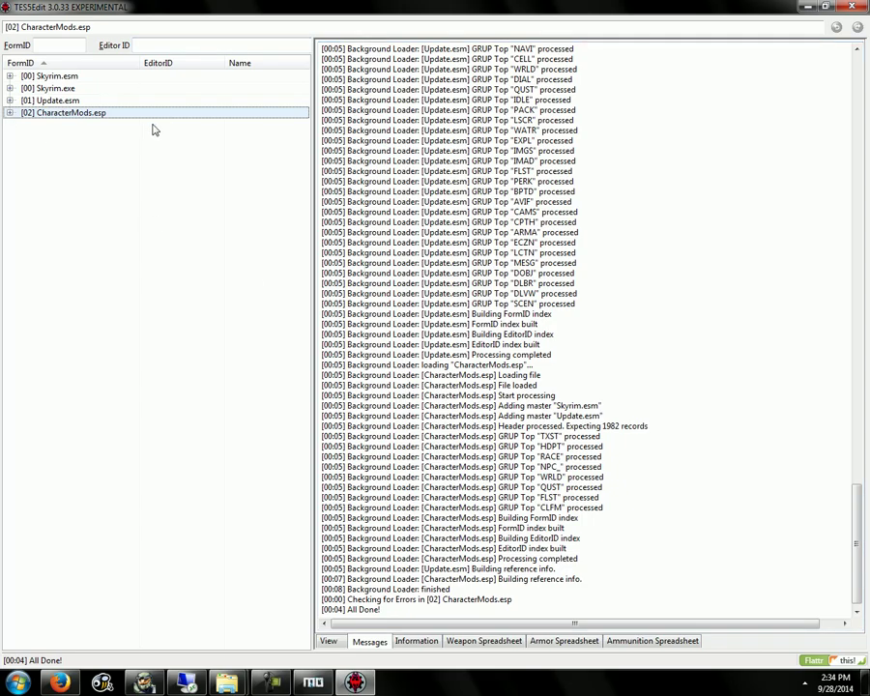
Apply the Merged plugin manager v1.0 script to CharacterMods.esp.
right_click(71, 117)
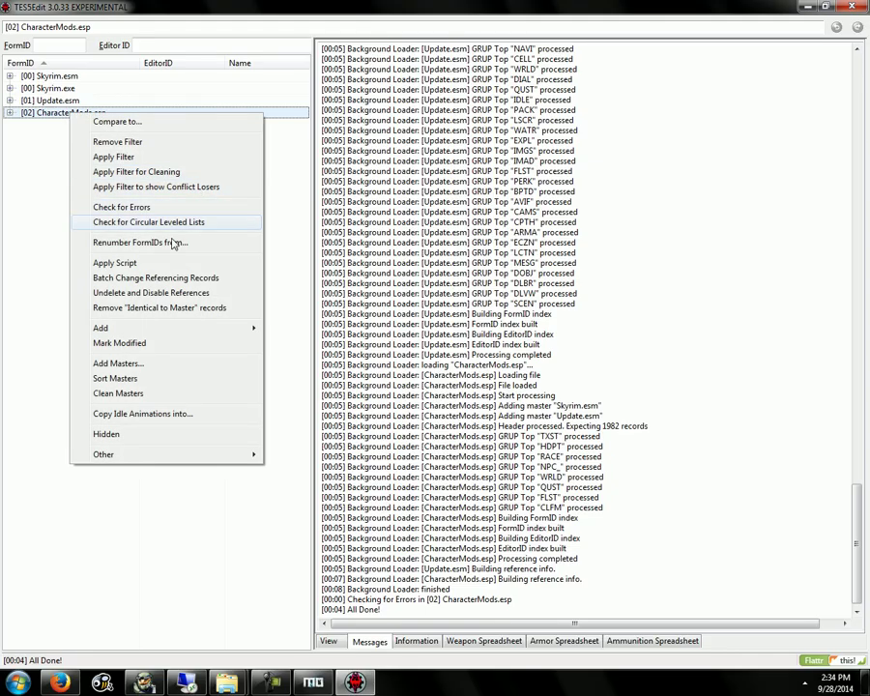
click(120, 263)
click(325, 211)
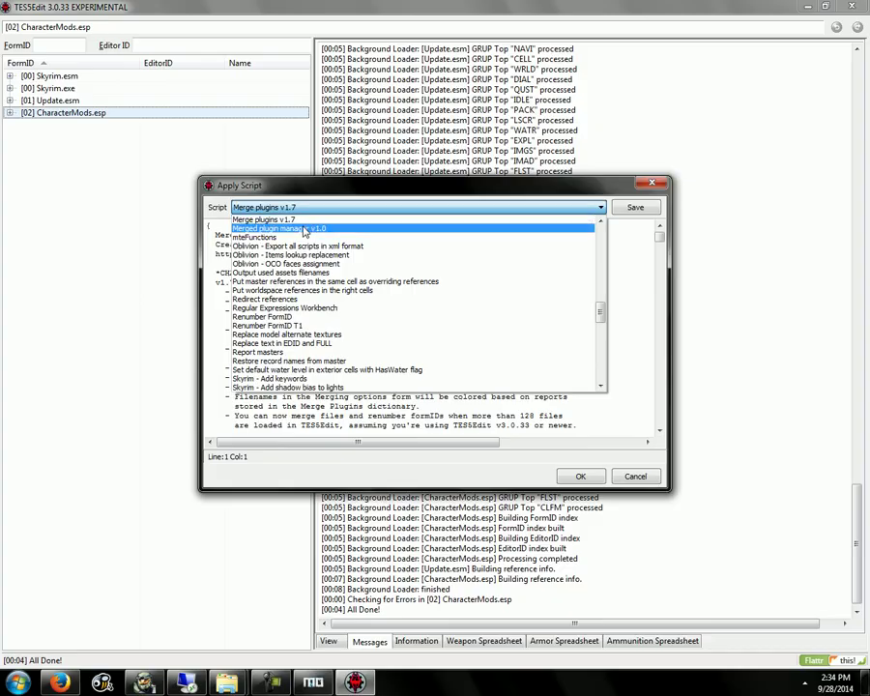
click(299, 232)
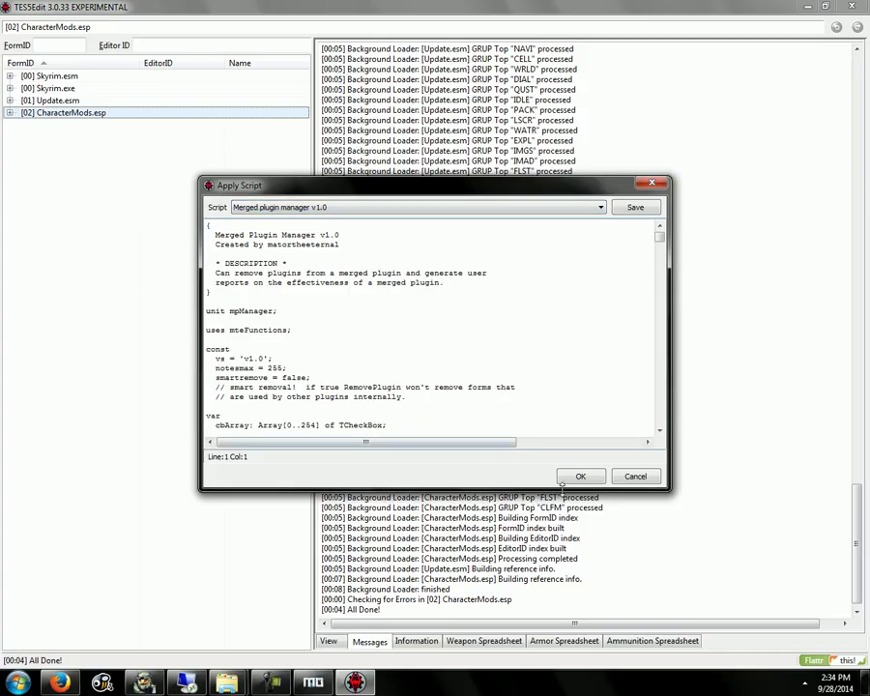
click(578, 476)
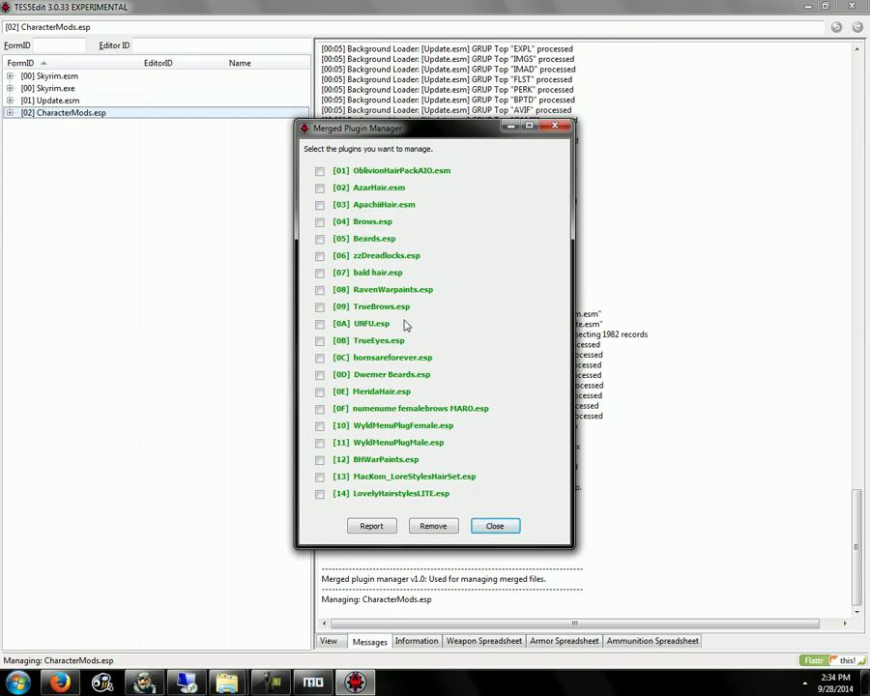
Select every plugin listed in the Merged Plugin Manager, from OblivionHairPackAIO.esm to LovelyHairstylesLITE.esp, and start reporting on them.
click(355, 172)
click(355, 189)
click(355, 205)
click(355, 223)
click(356, 223)
click(360, 205)
click(359, 205)
click(358, 223)
click(358, 239)
click(355, 255)
click(341, 273)
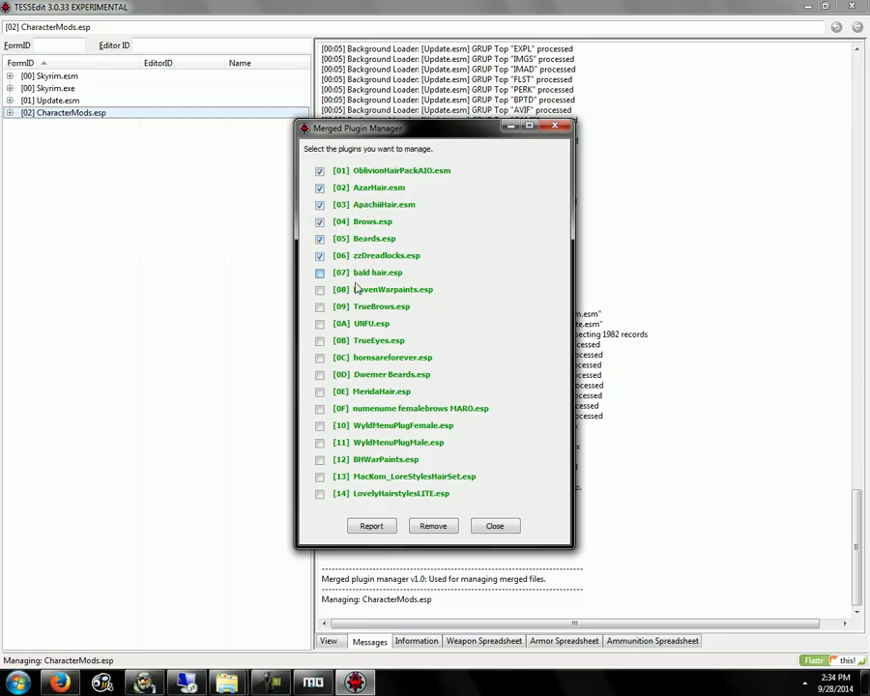
click(325, 289)
click(320, 306)
click(320, 324)
click(322, 358)
click(322, 374)
click(353, 345)
click(355, 392)
click(356, 409)
click(356, 427)
click(353, 462)
click(353, 493)
click(353, 477)
click(370, 526)
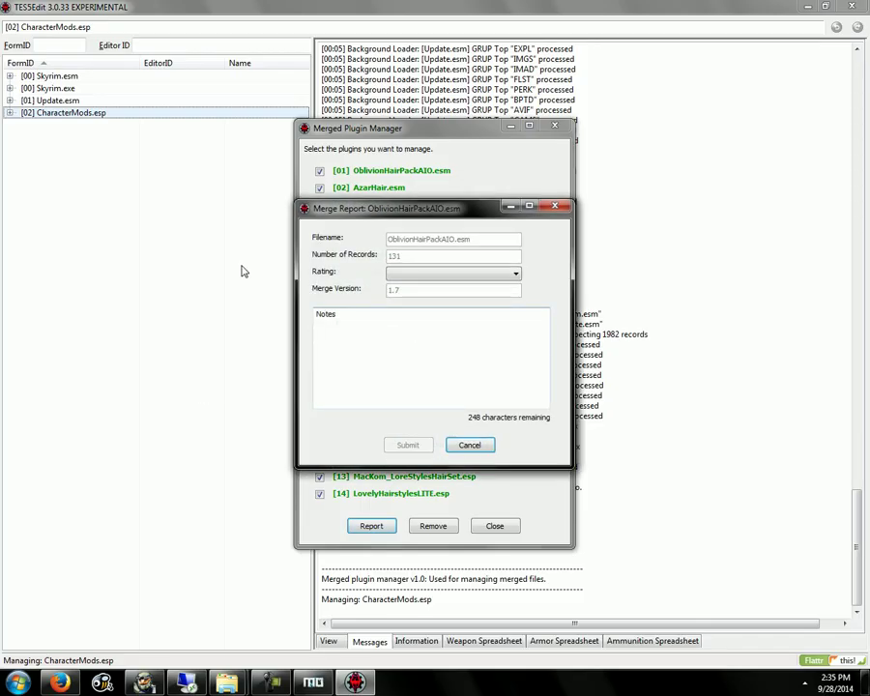
Submit a merge report for OblivionHairPackAIO.esm rated Merges perfectly, with the notes "Merges perfectly, no issues encountered.".
click(419, 274)
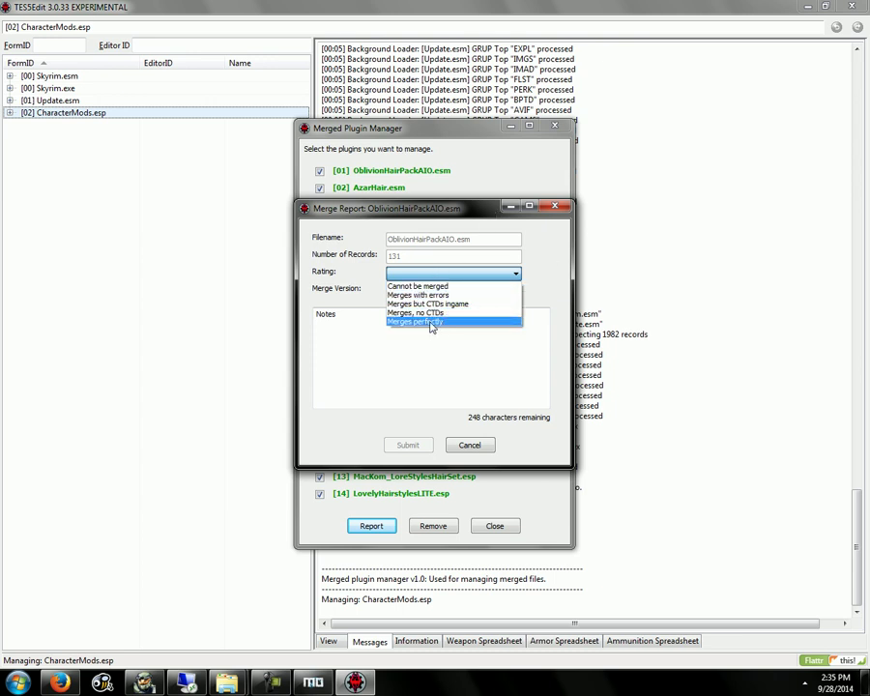
click(434, 322)
click(496, 363)
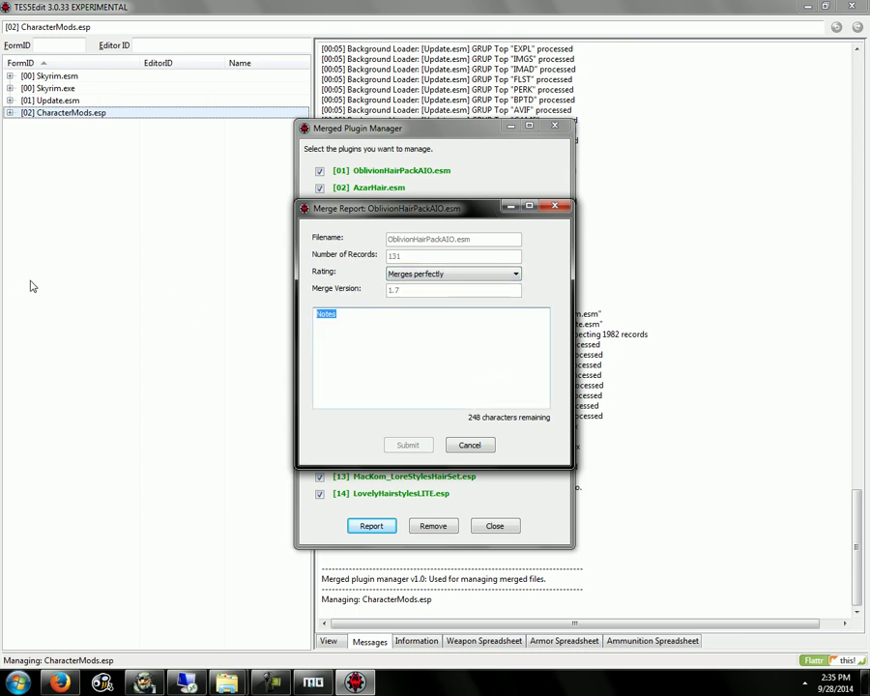
key(BackSpace)
text(Merges perfect)
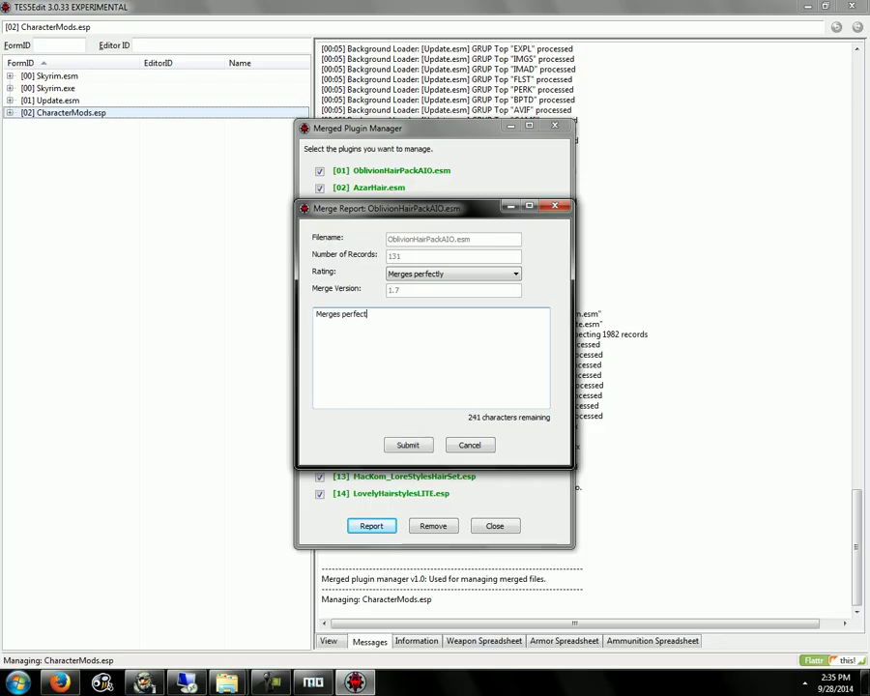
text(ly, no issues encountered.)
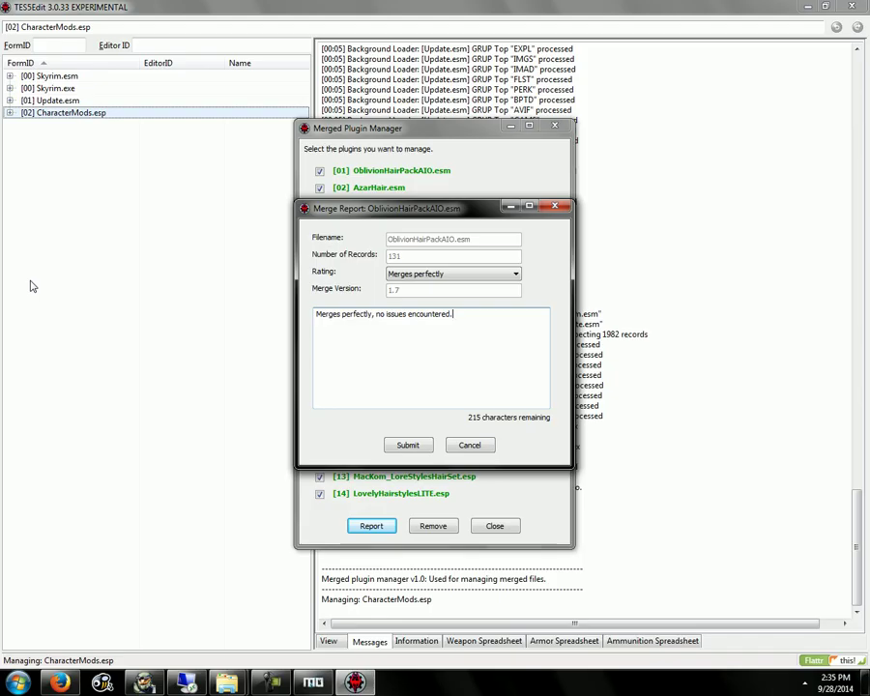
drag(505, 327, 78, 302)
click(467, 337)
click(408, 447)
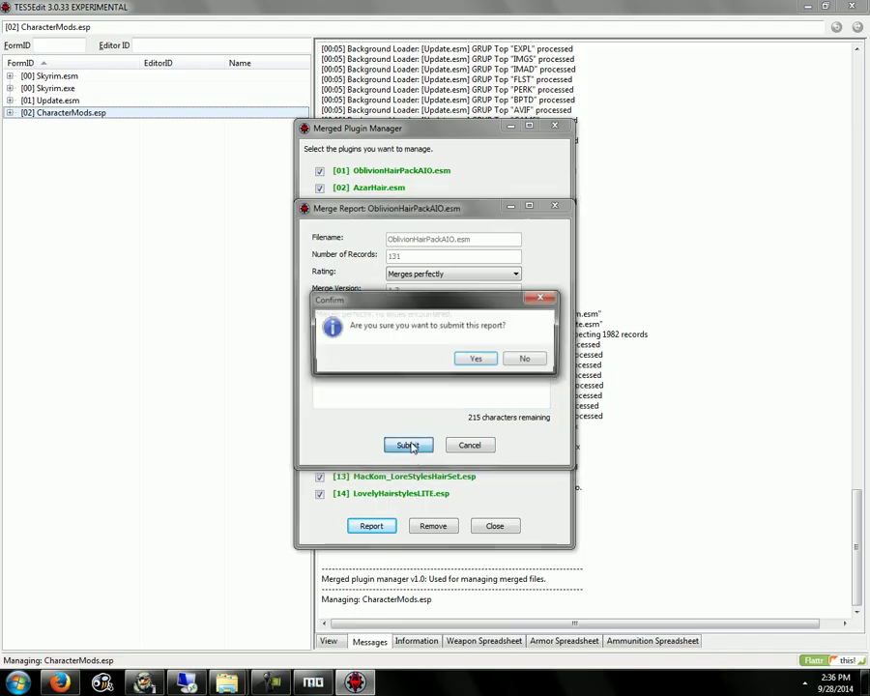
key(Return)
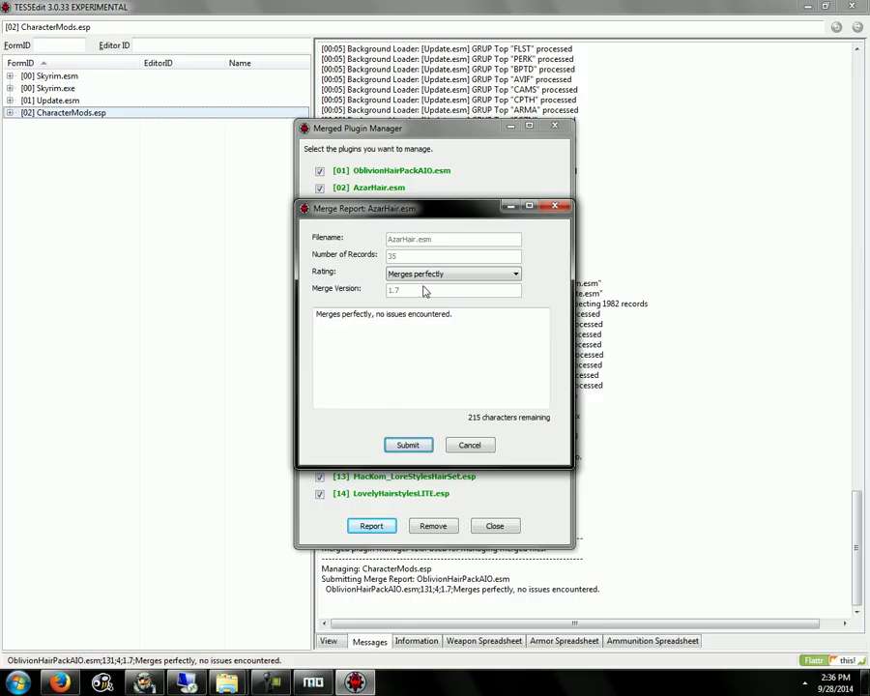
Submit Merges perfectly reports for the remaining plugins, from AzarHair.esm to LovelyHairstylesLITE.esp, confirming each one, and close the Merged Plugin Manager.
key(Return)
key(Return)
key(Return)
key(Return)
key(Return)
key(Return)
key(Return)
key(Return)
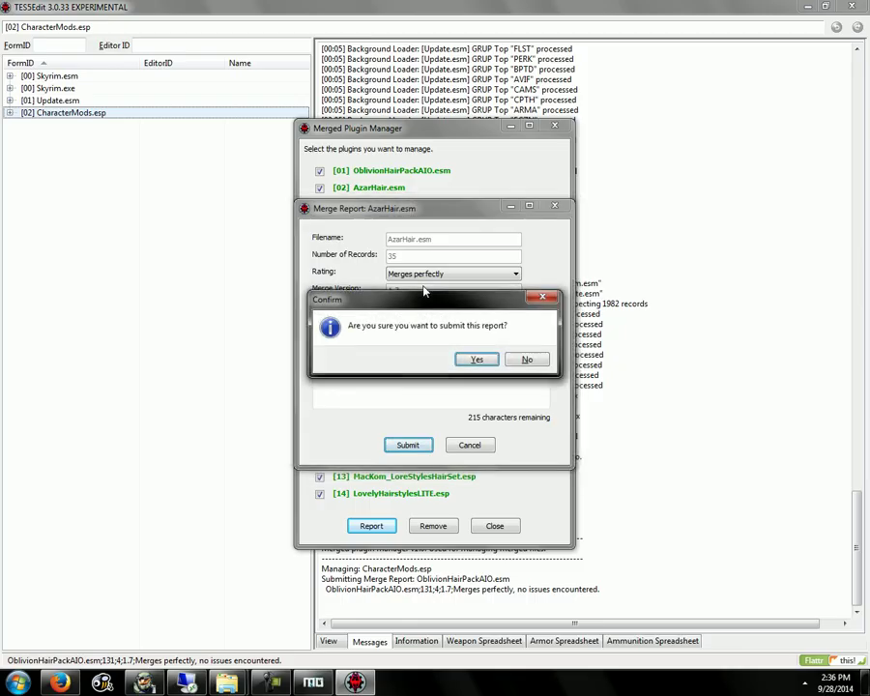
key(Return)
key(Return)
key(Return)
key(Return)
key(Return)
key(Return)
key(Return)
key(Return)
key(Return)
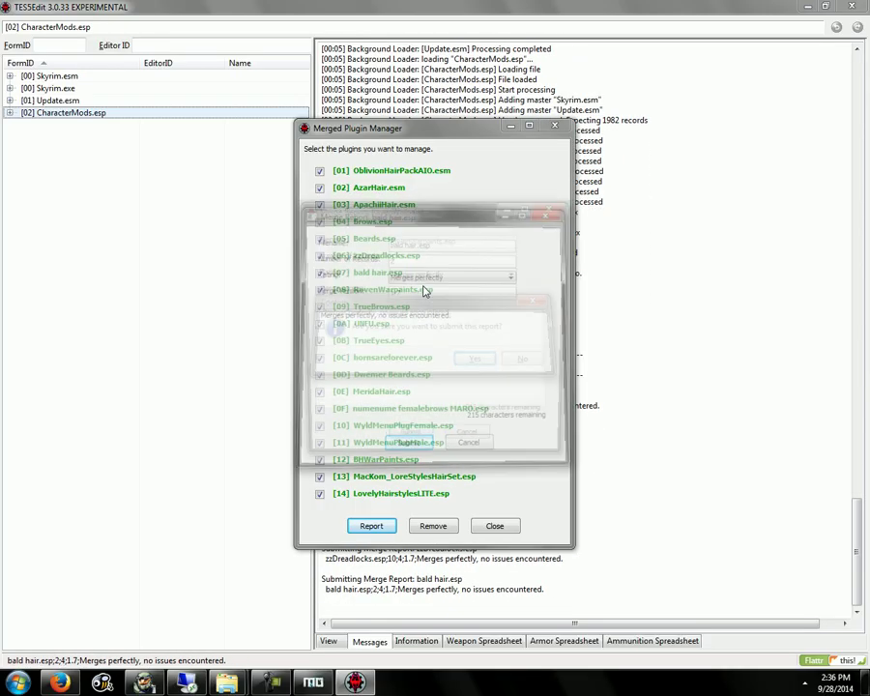
key(Return)
key(Return)
key(Return)
key(Return)
key(Return)
key(Return)
key(Return)
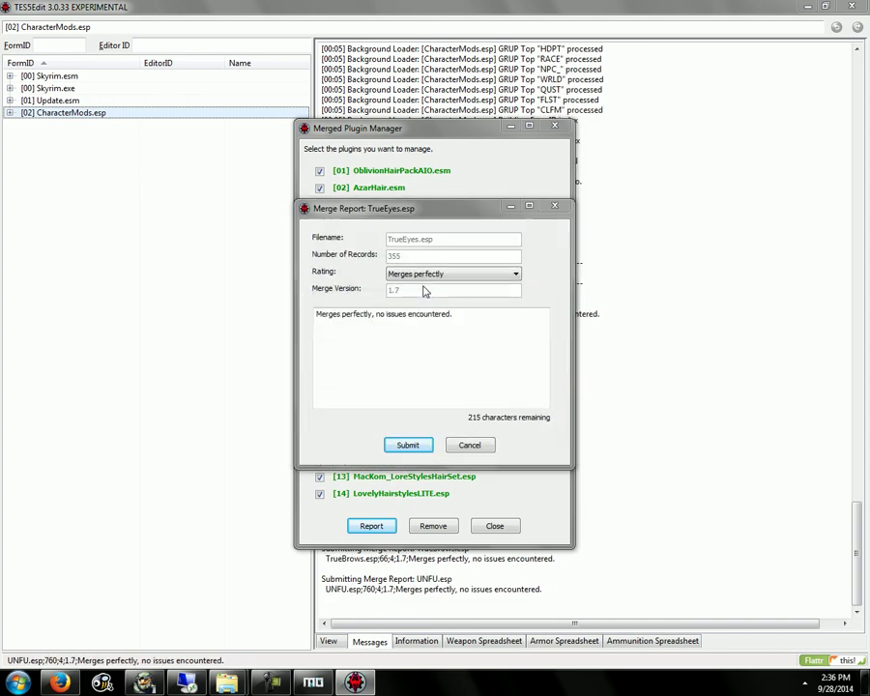
key(Return)
key(Return)
key(Return)
key(Return)
key(Return)
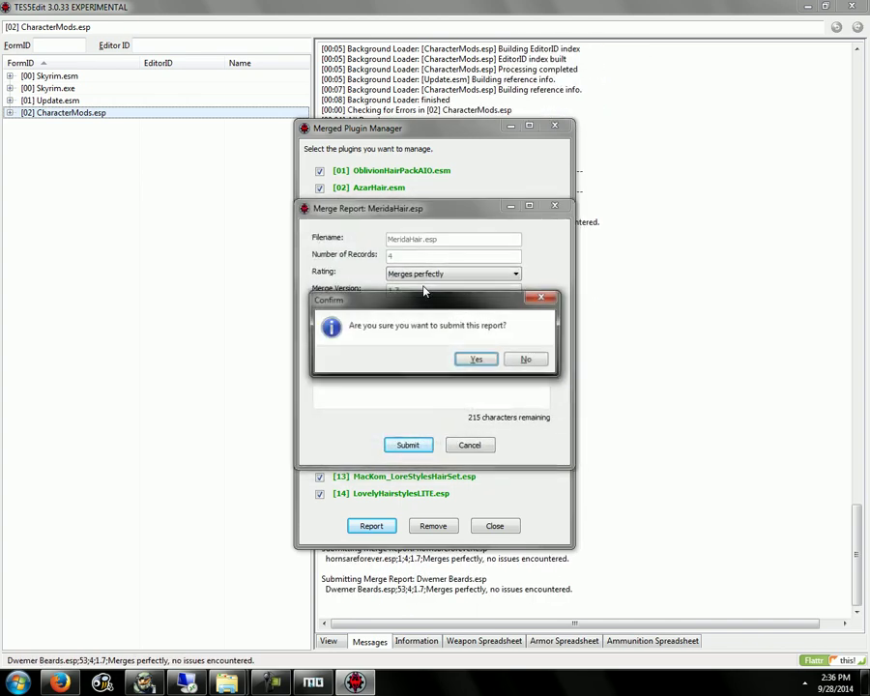
key(Return)
key(Return)
key(Return)
key(Return)
key(Return)
key(Return)
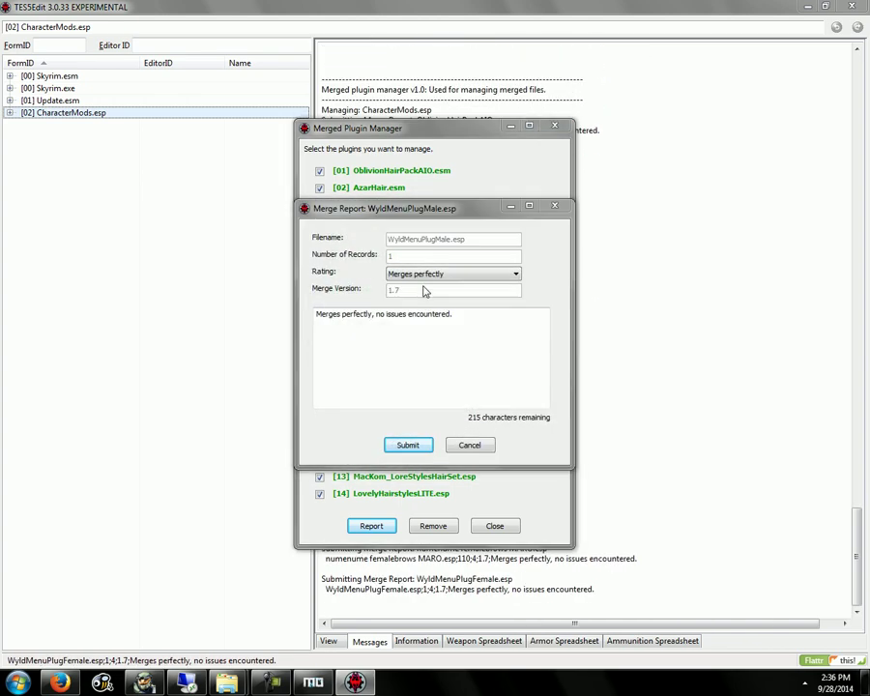
key(Return)
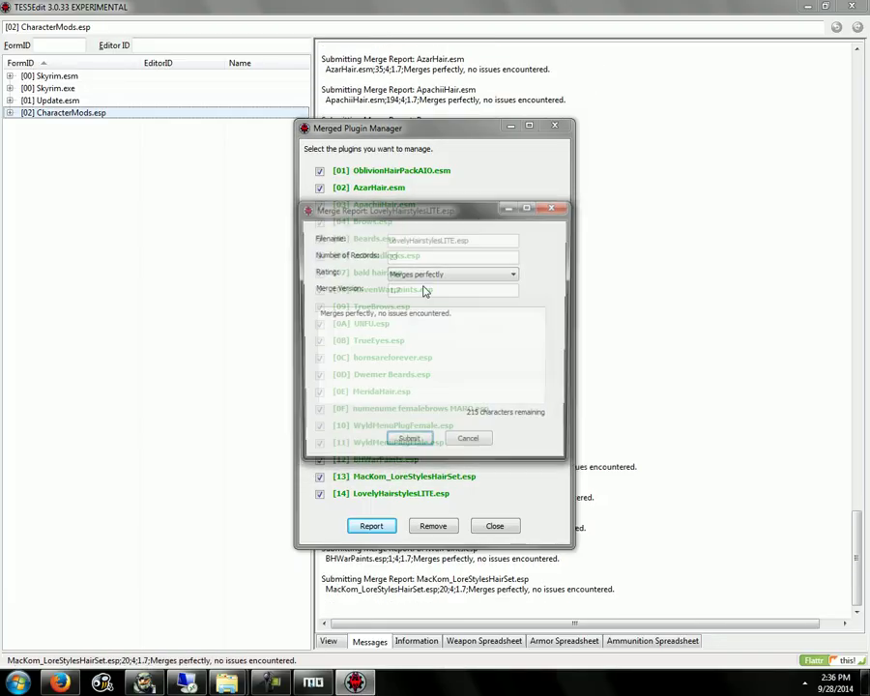
key(Return)
key(Return)
mouse_move(425, 292)
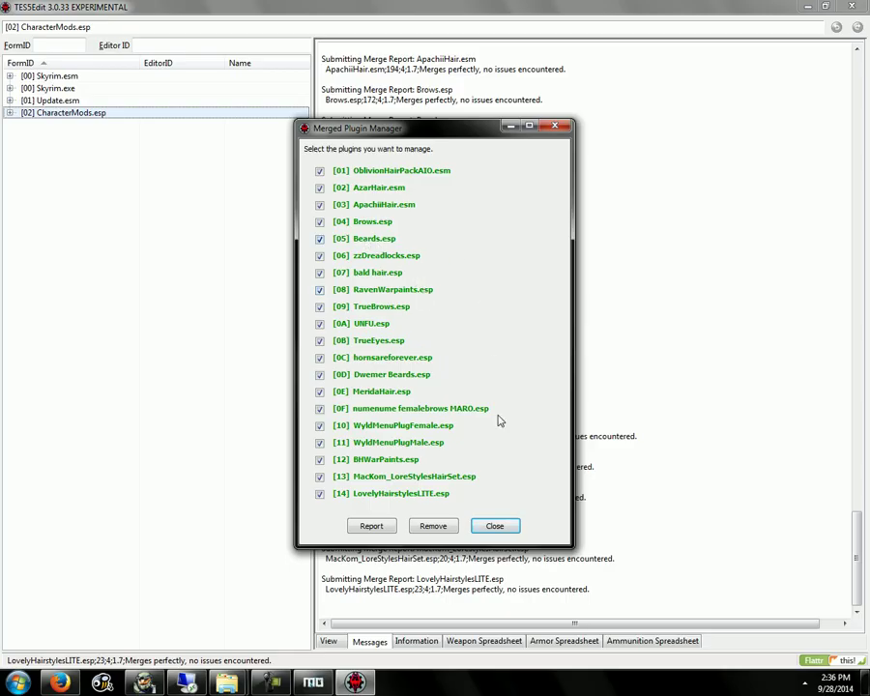
click(495, 527)
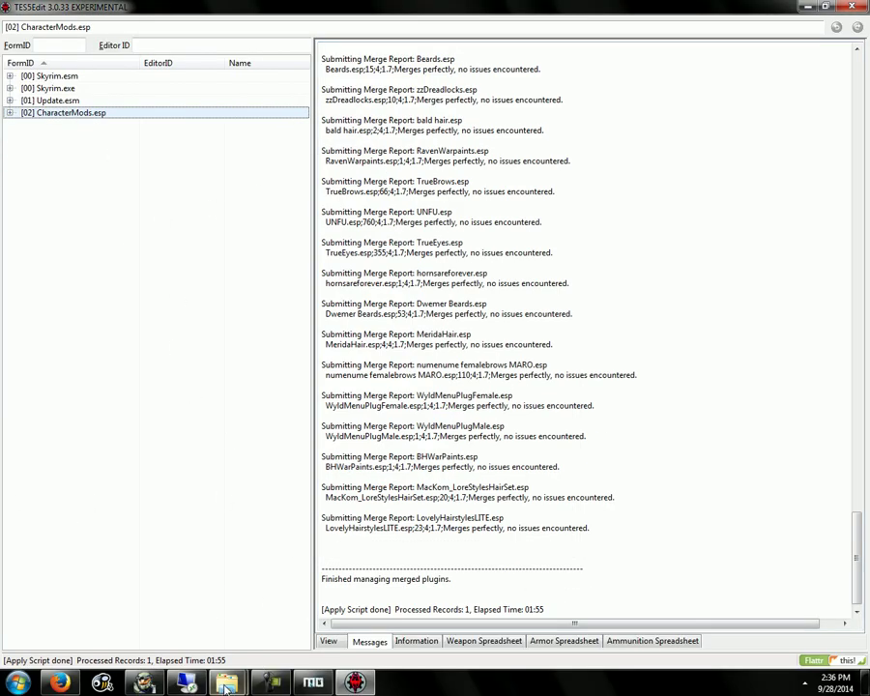
Switch to the mp folder in Windows Explorer and inspect the contents of the Report-ApachiiHair.esm text file.
mouse_move(226, 683)
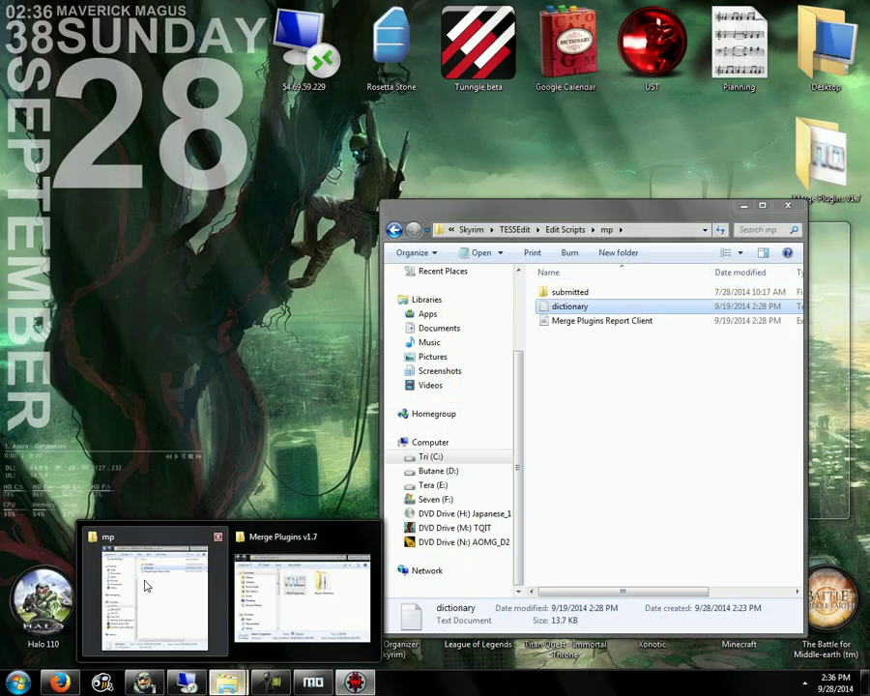
click(145, 583)
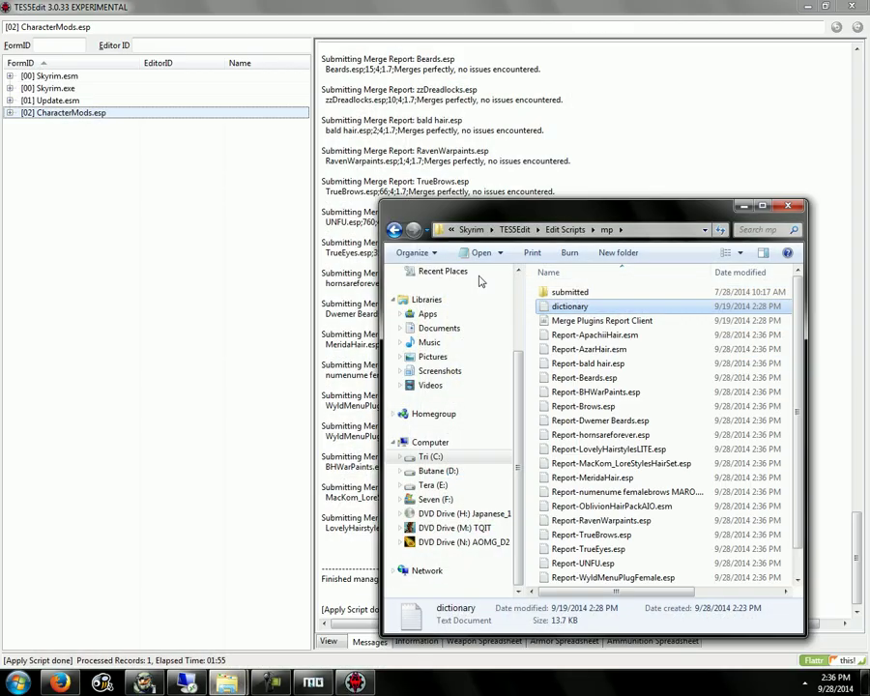
click(608, 337)
scroll(607, 350, down, 1)
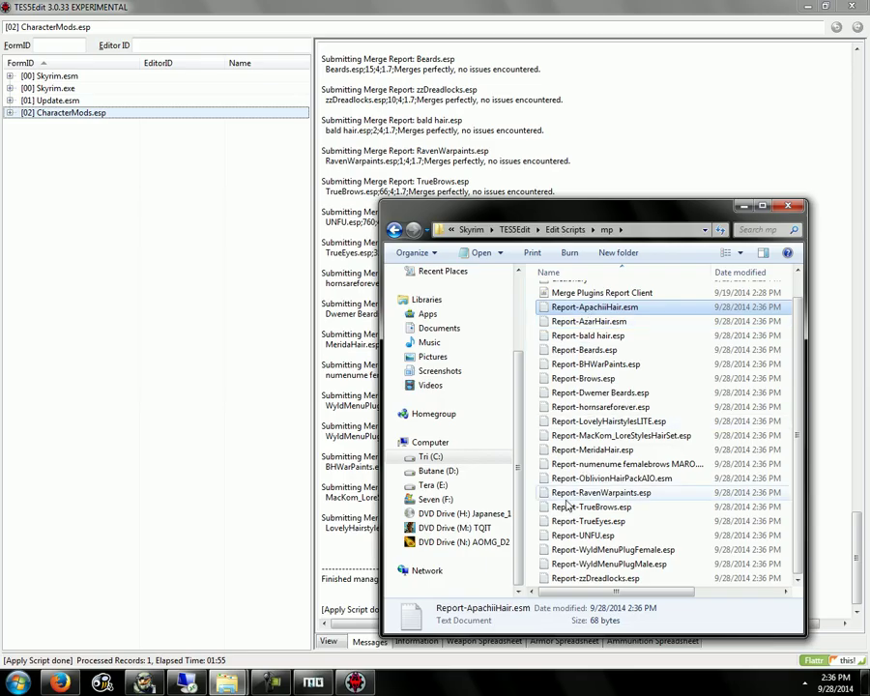
scroll(577, 343, up, 1)
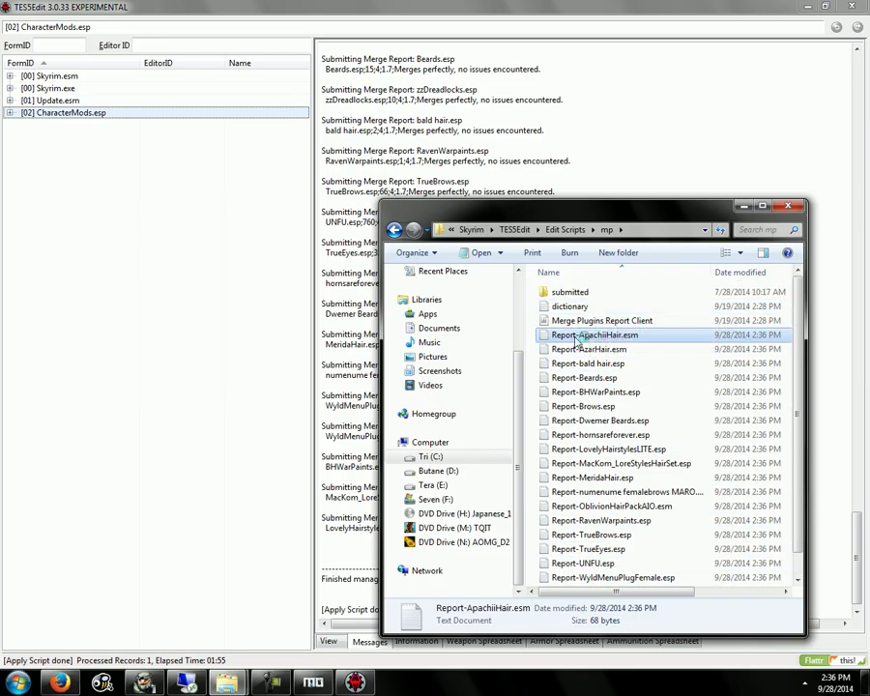
double_click(578, 338)
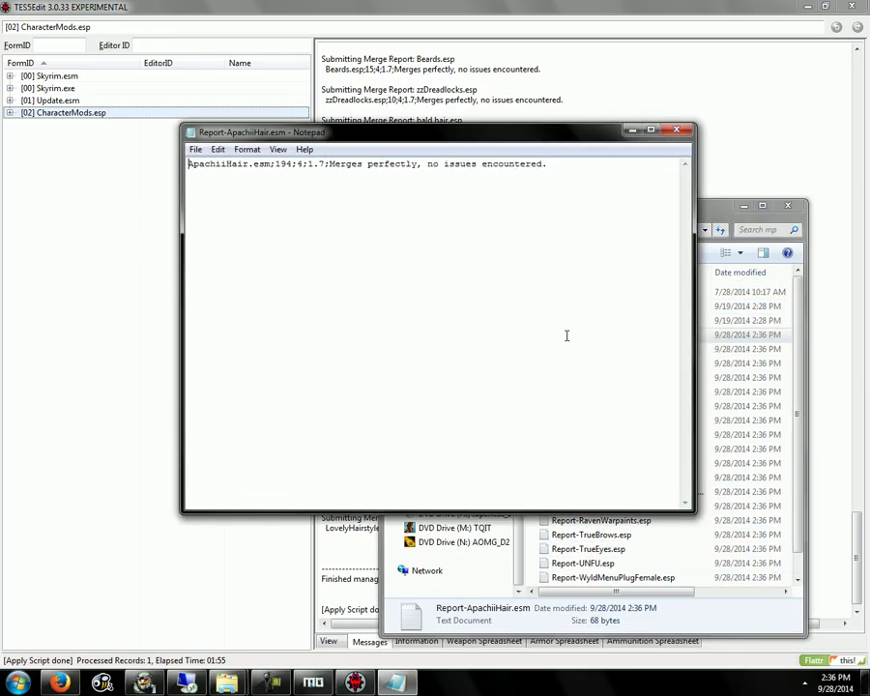
click(674, 130)
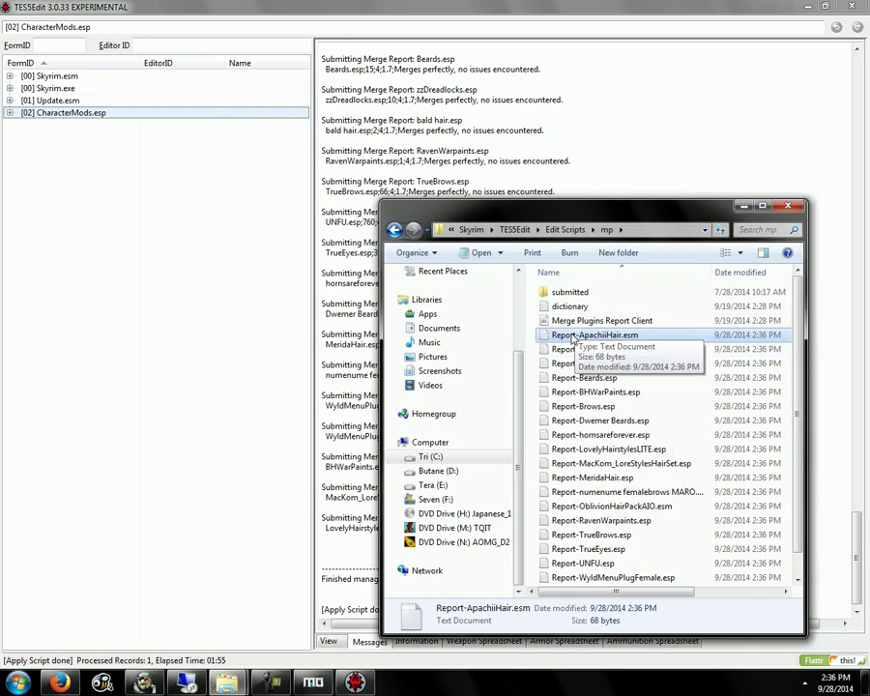
Launch the Merge Plugins Report Client from the mp folder and log in with the account username.
click(582, 323)
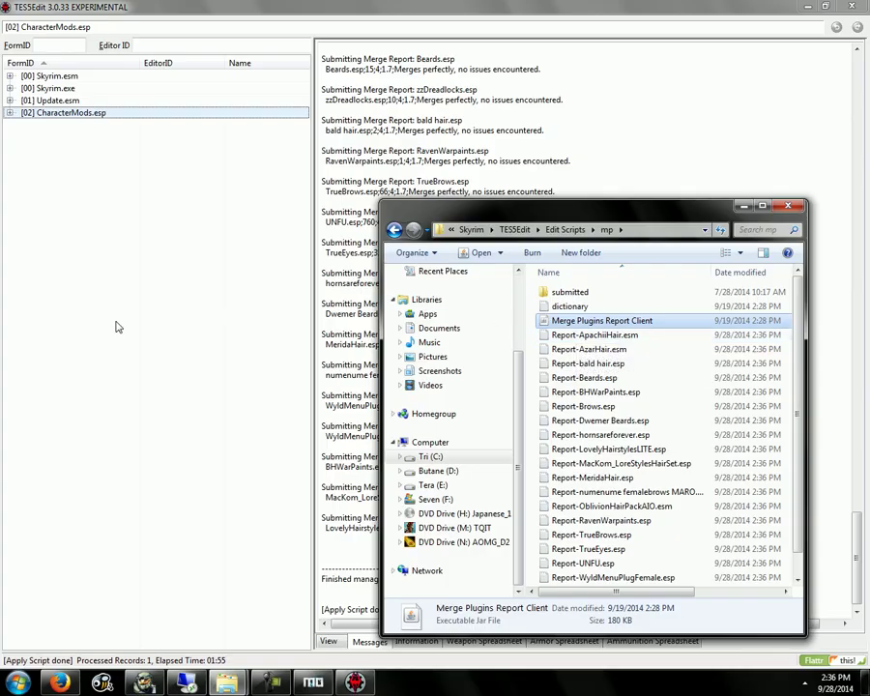
scroll(528, 363, down, 1)
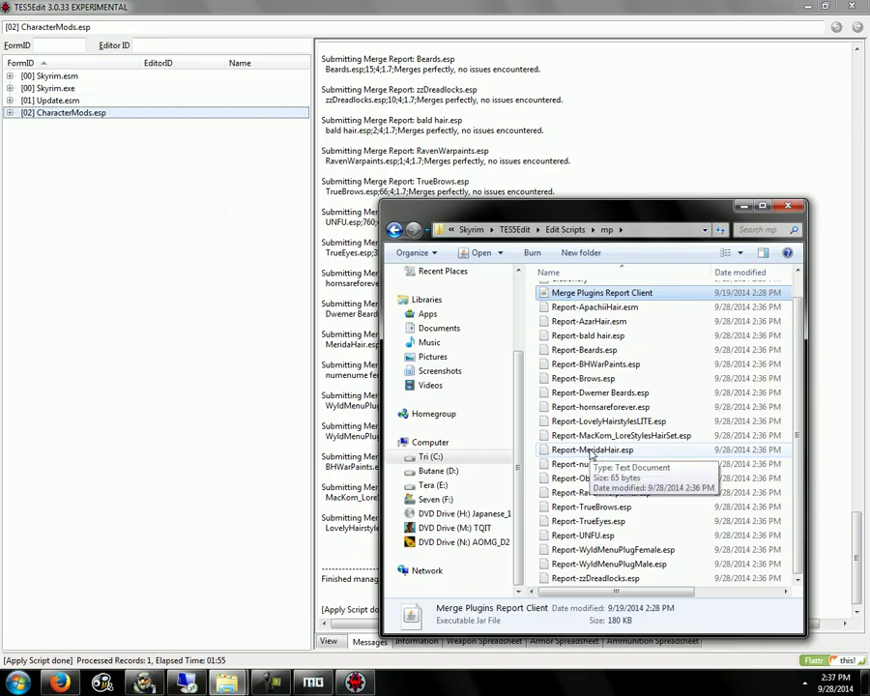
scroll(592, 453, up, 1)
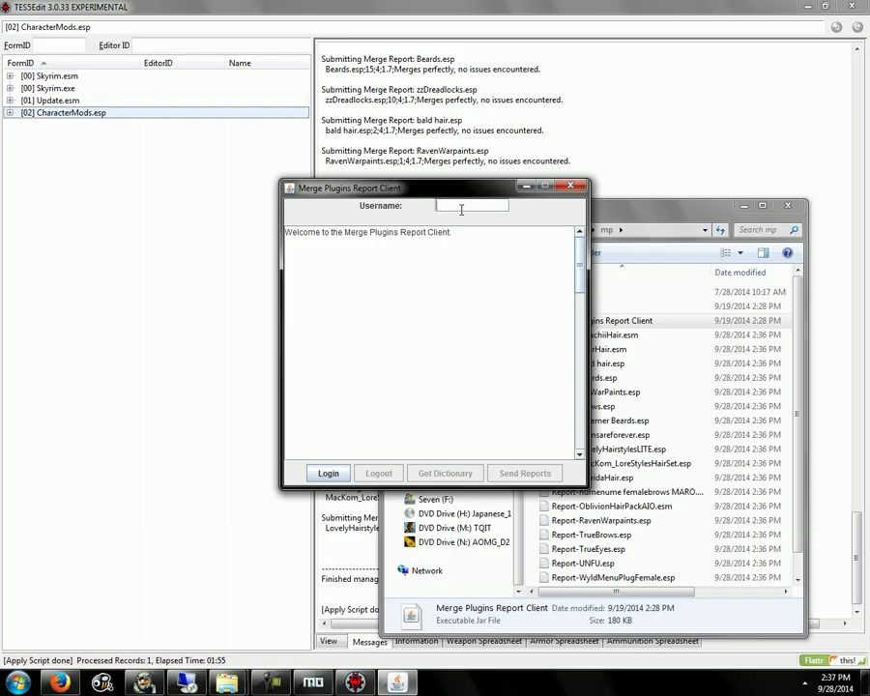
text(Mator)
click(337, 473)
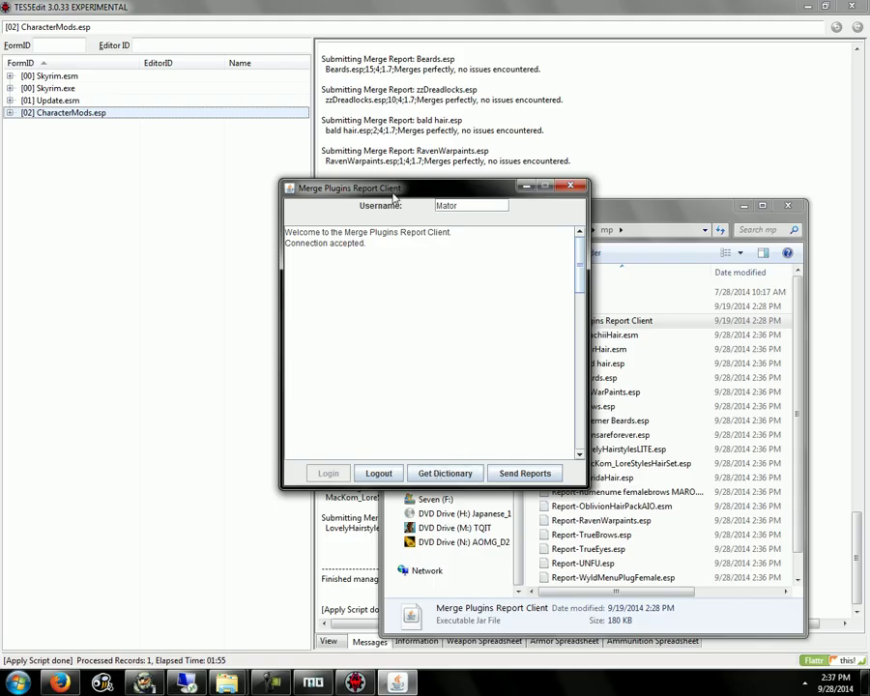
Download the updated dictionary through the report client and check the dictionary file's modified date in the mp folder.
drag(389, 189, 200, 206)
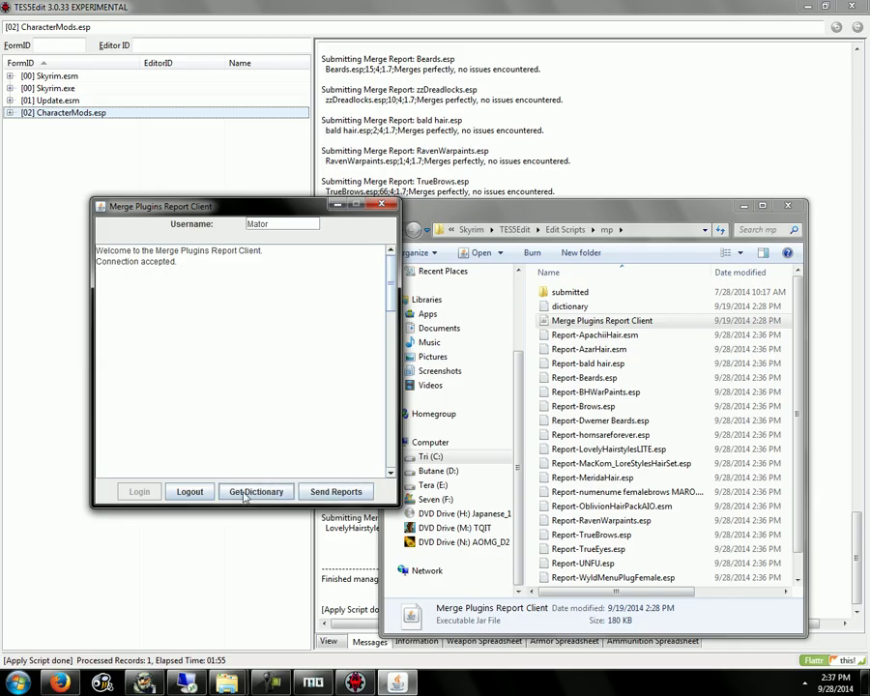
click(245, 493)
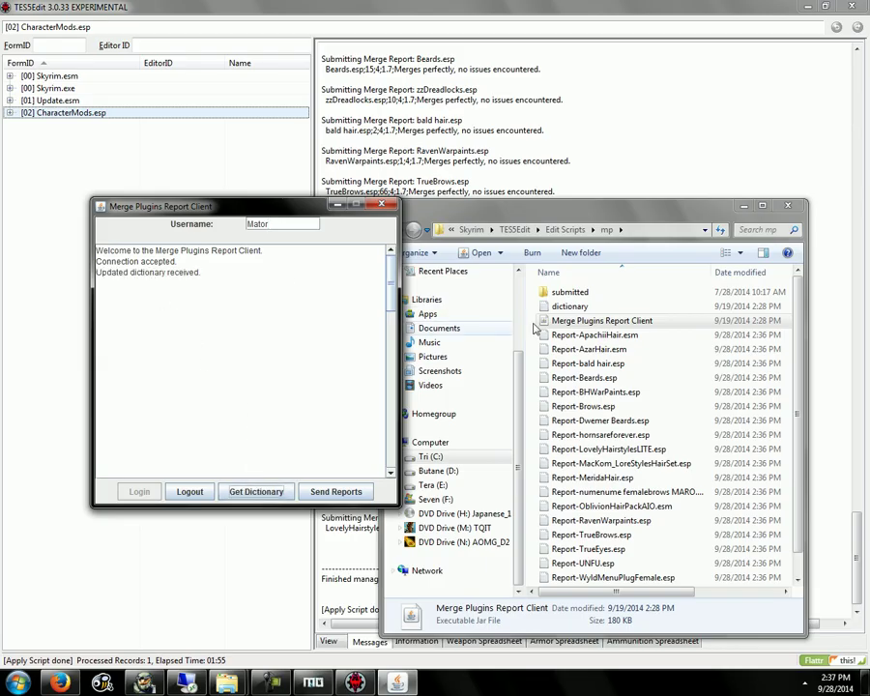
click(720, 307)
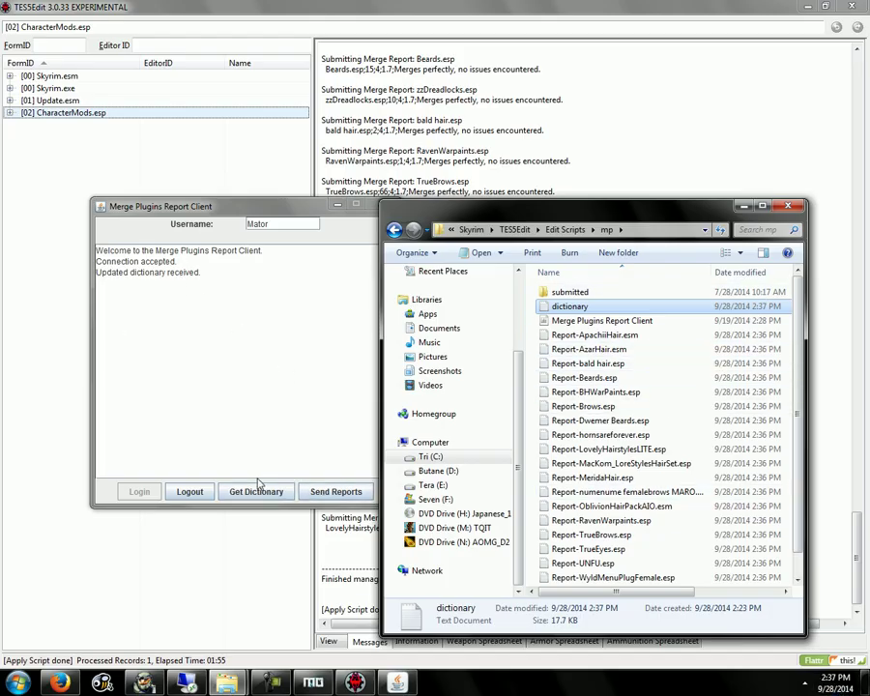
click(298, 351)
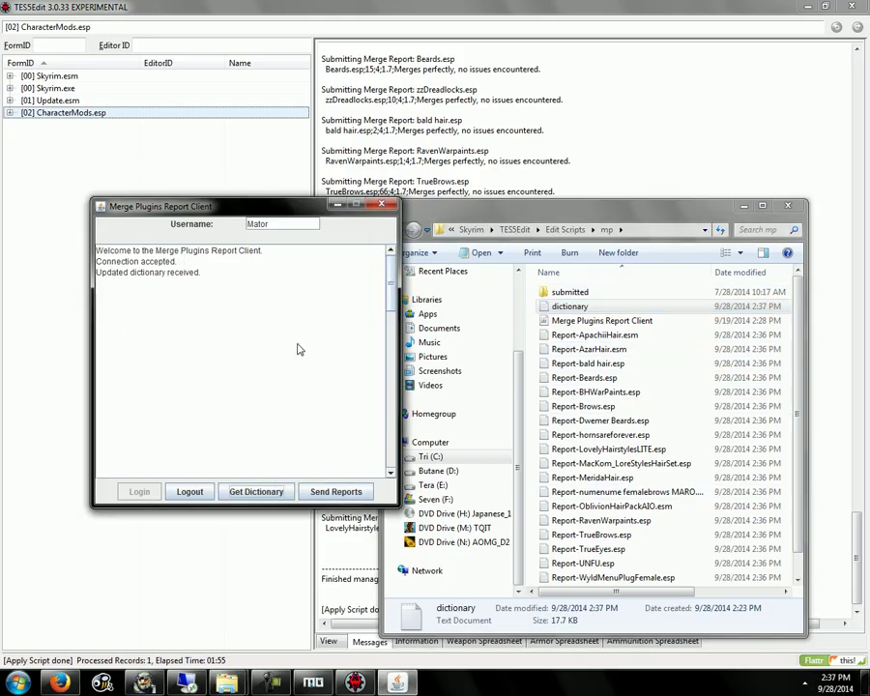
Send the merge reports to the server and check the mp folder's submitted subfolder for the sent files.
click(334, 493)
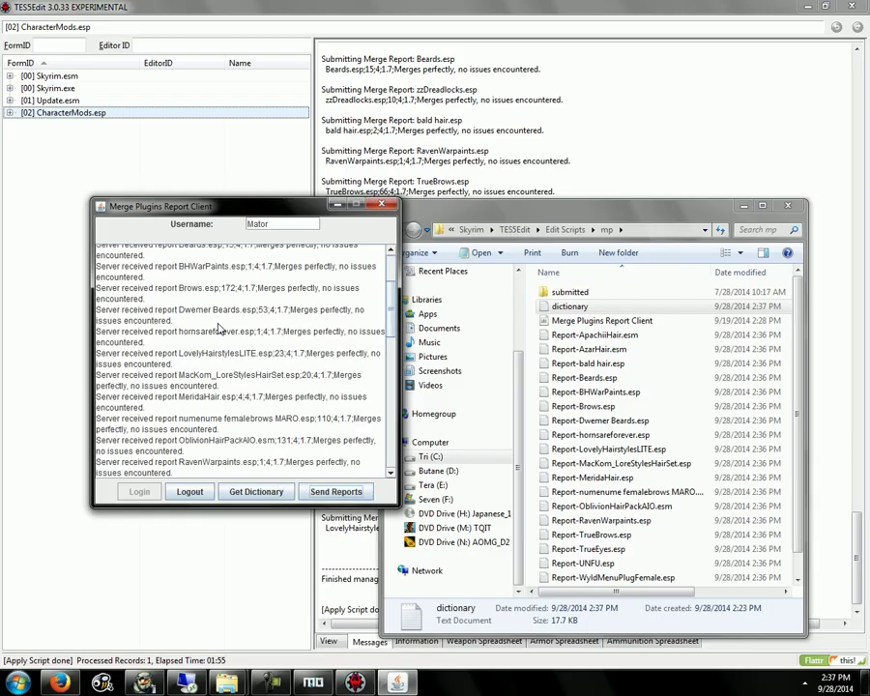
scroll(222, 331, down, 3)
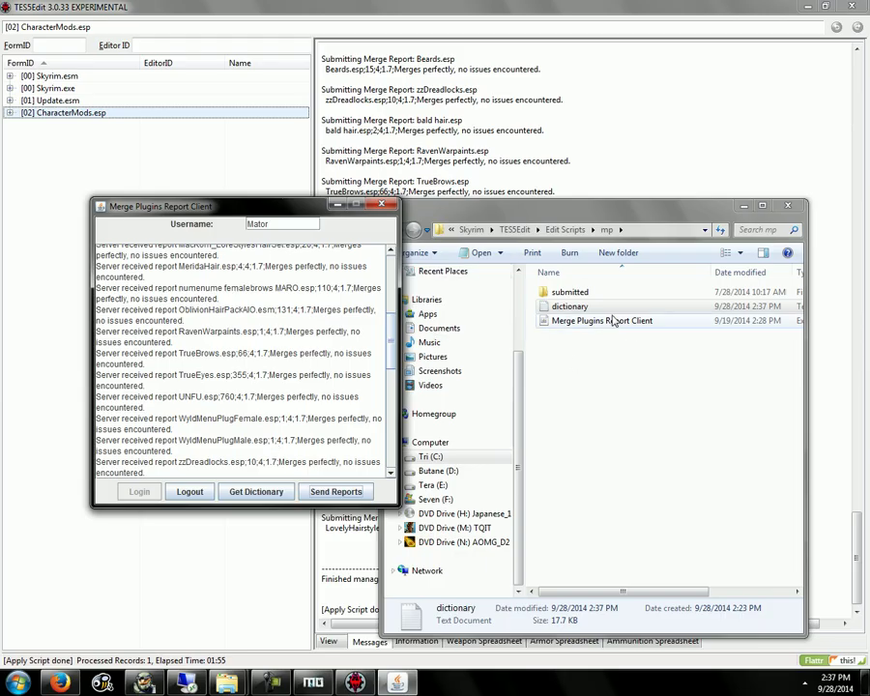
click(570, 294)
double_click(569, 294)
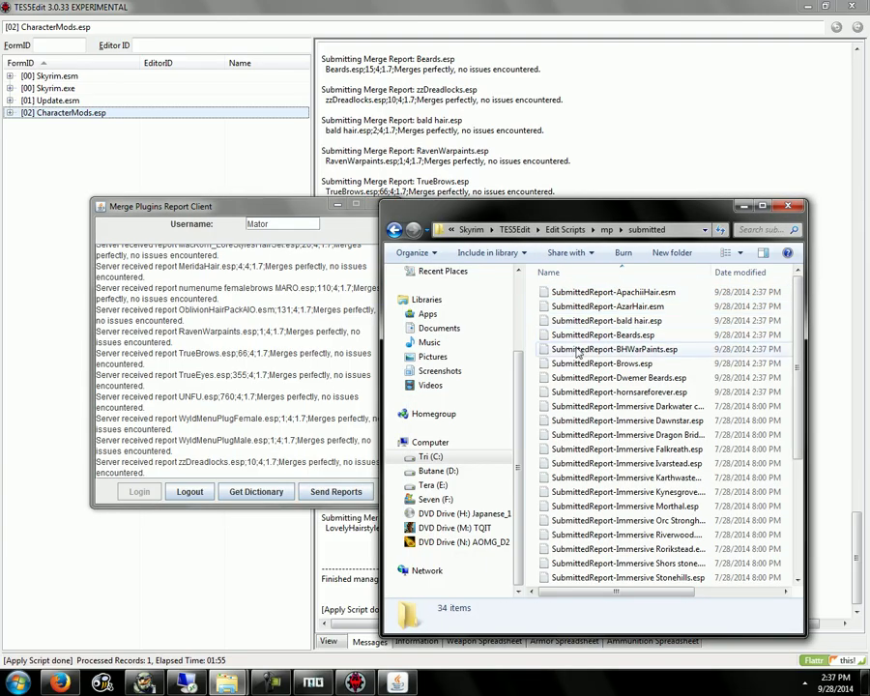
scroll(618, 436, down, 4)
click(393, 231)
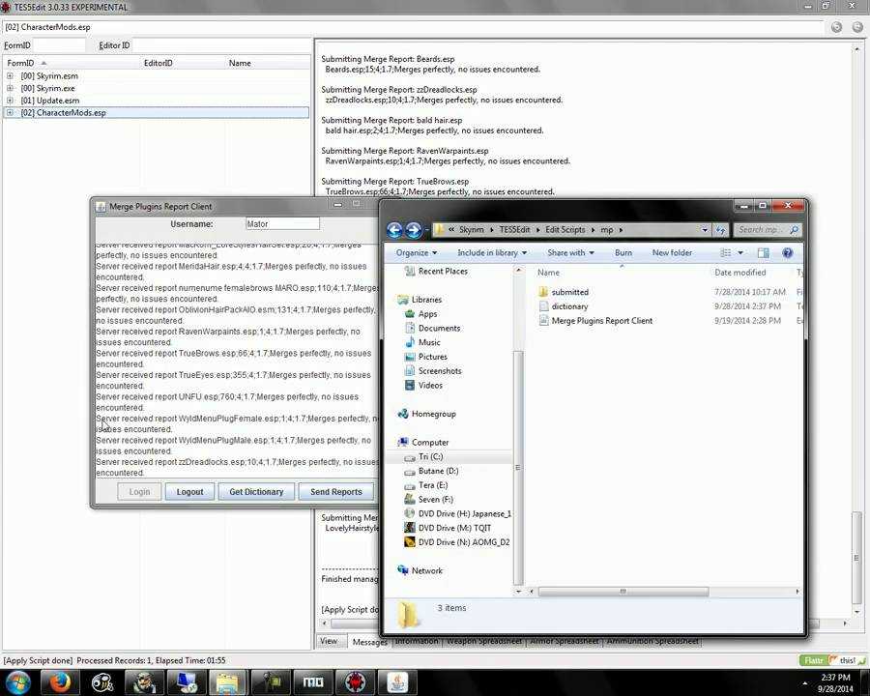
Log out of the Merge Plugins Report Client, close it, and minimize the mp folder window to return to TES5Edit.
click(184, 296)
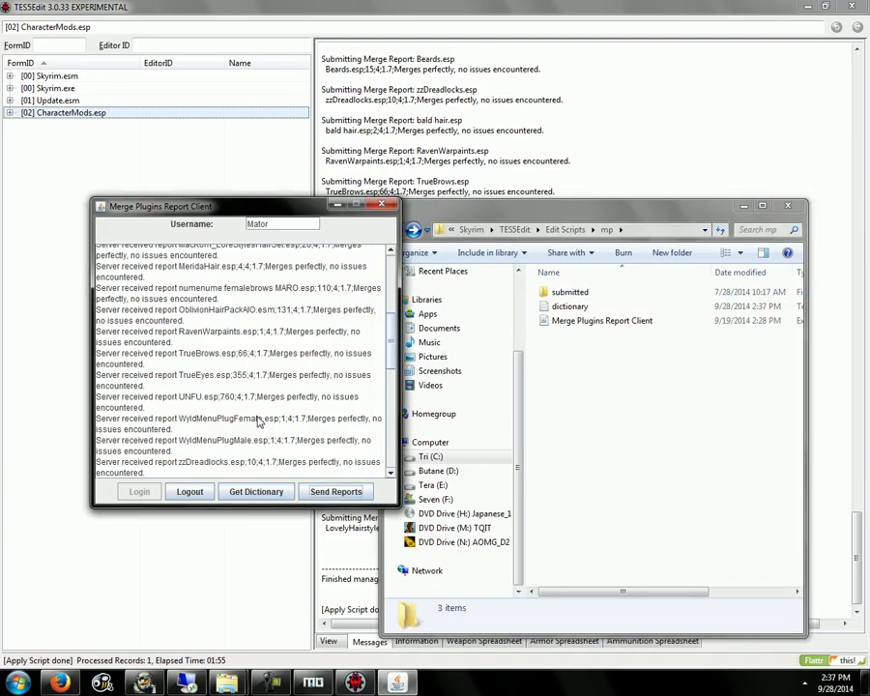
click(187, 493)
click(393, 206)
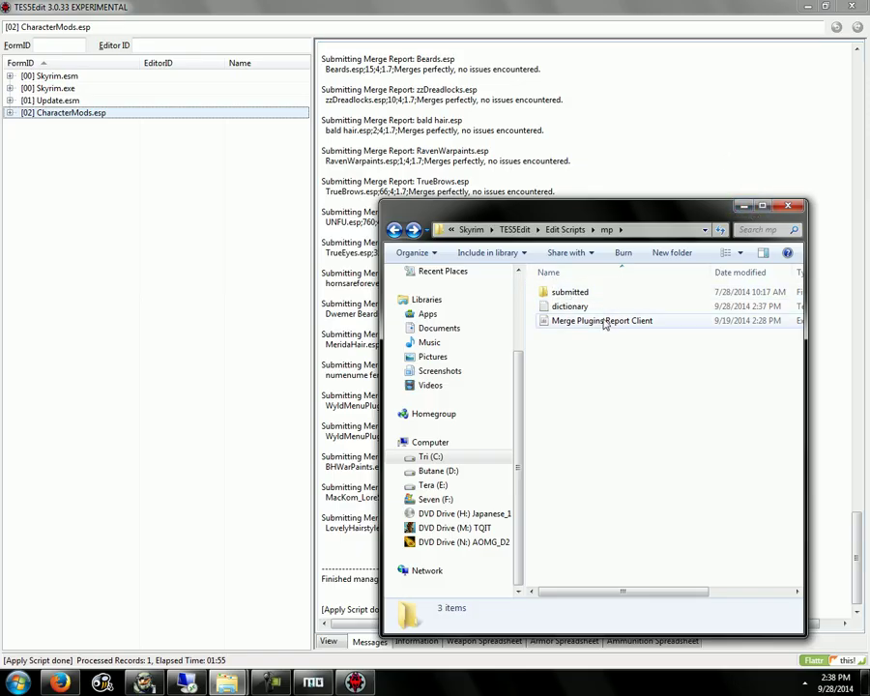
click(744, 207)
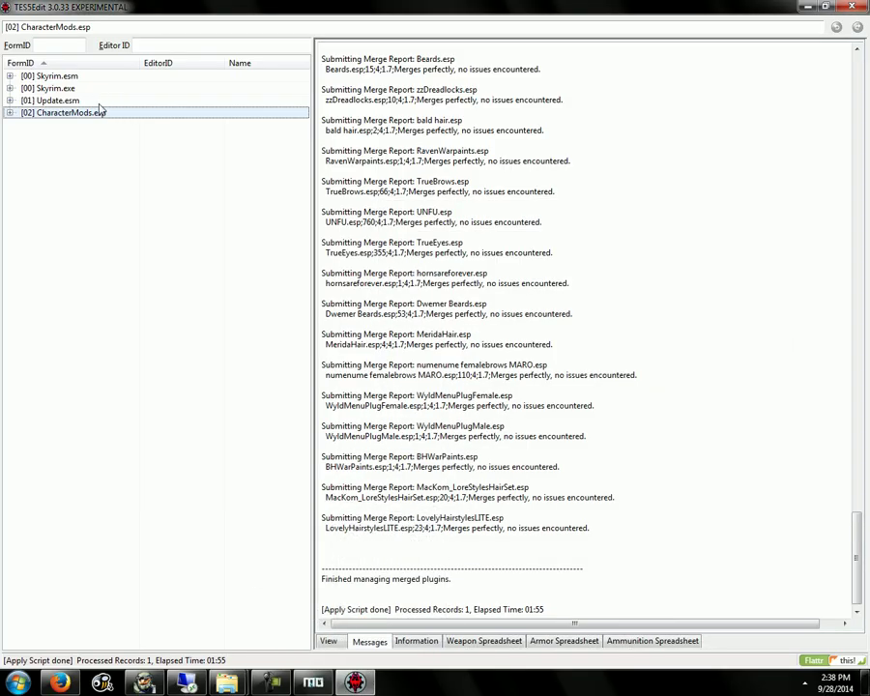
Run the Merged plugin manager v1.0 script on CharacterMods.esp and remove bald hair.esp from the merge.
right_click(39, 112)
click(77, 363)
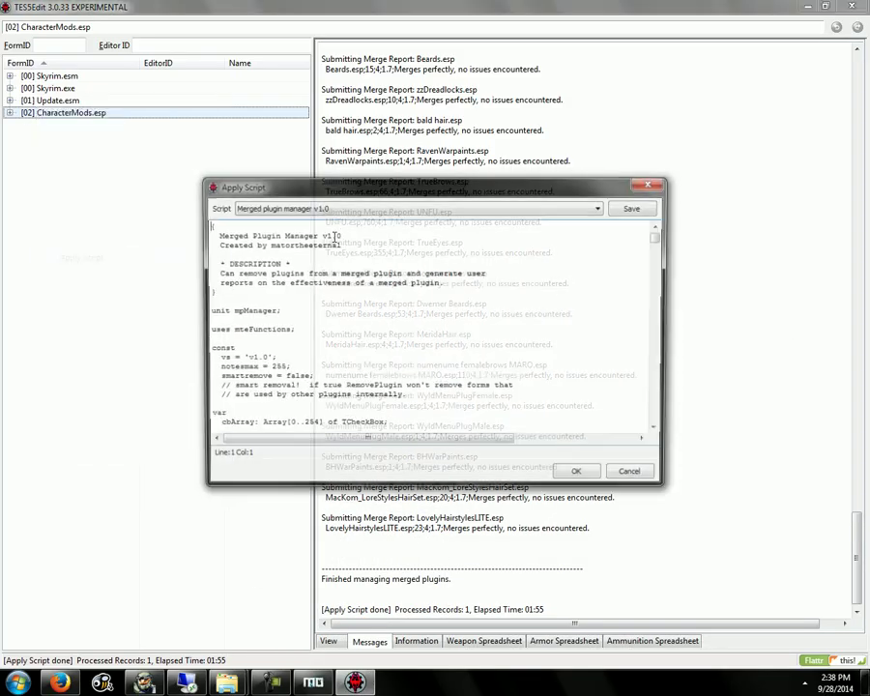
click(333, 209)
click(333, 209)
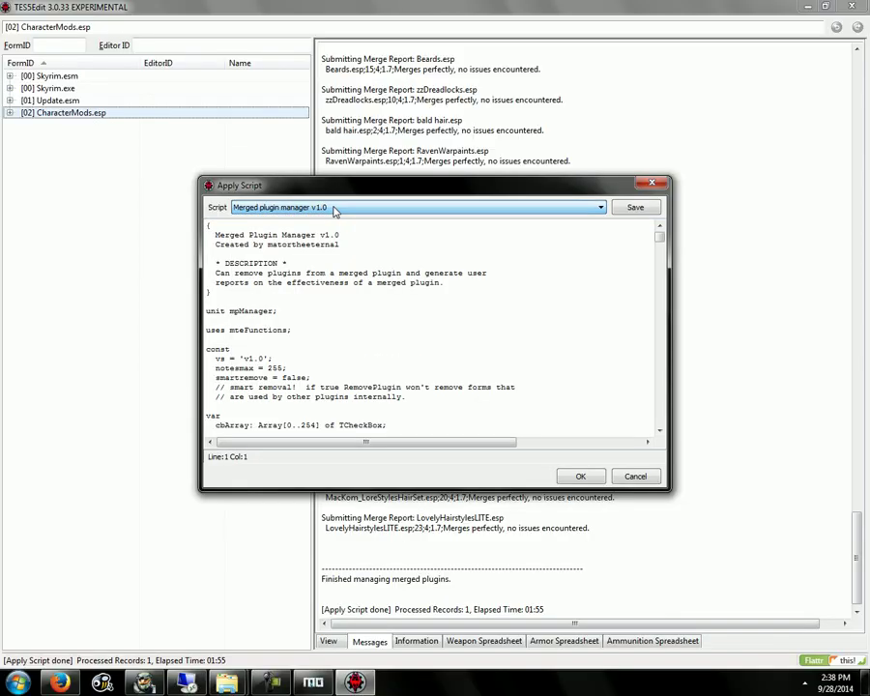
click(578, 475)
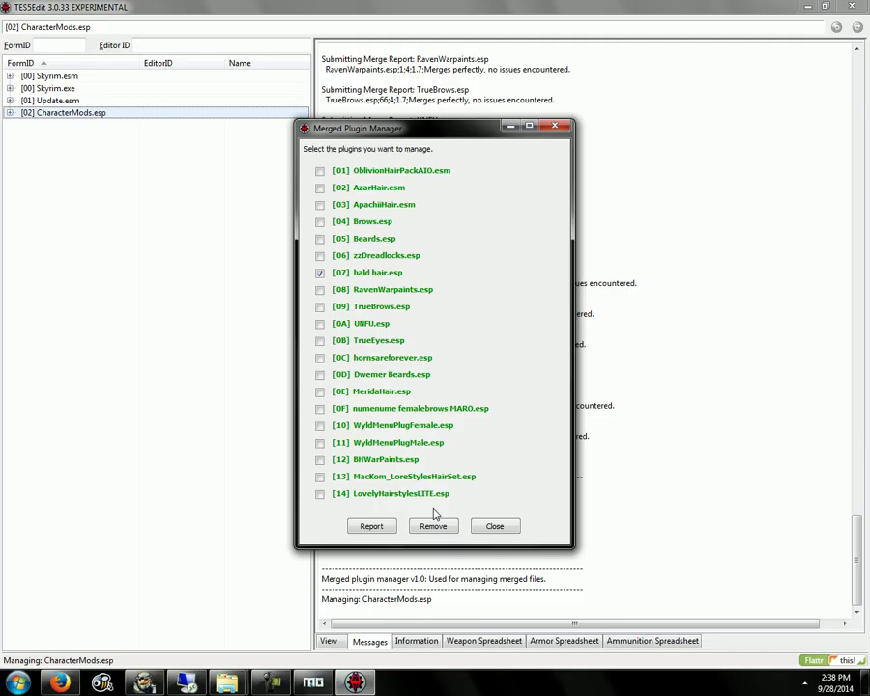
click(433, 526)
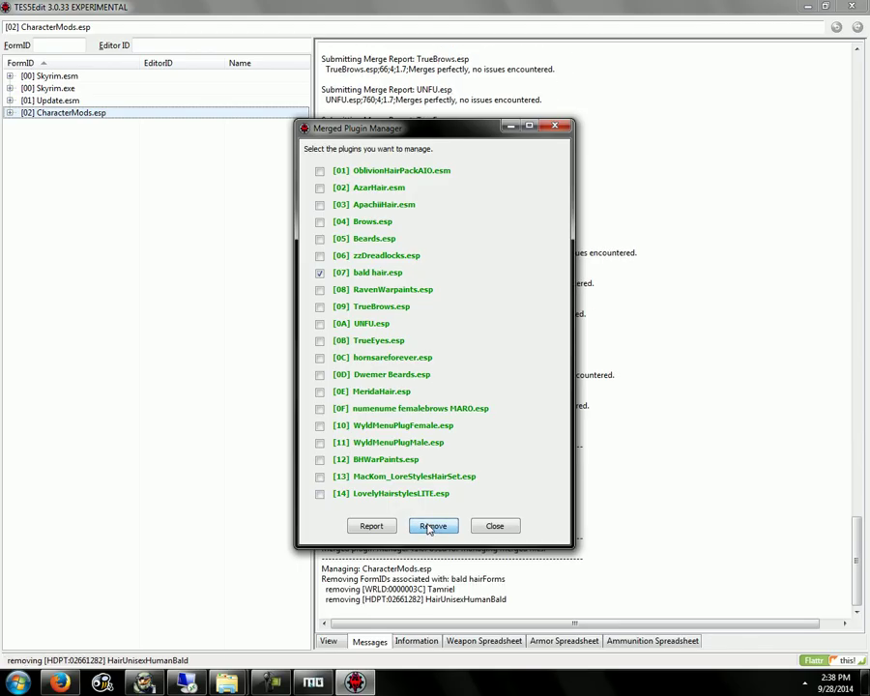
click(505, 528)
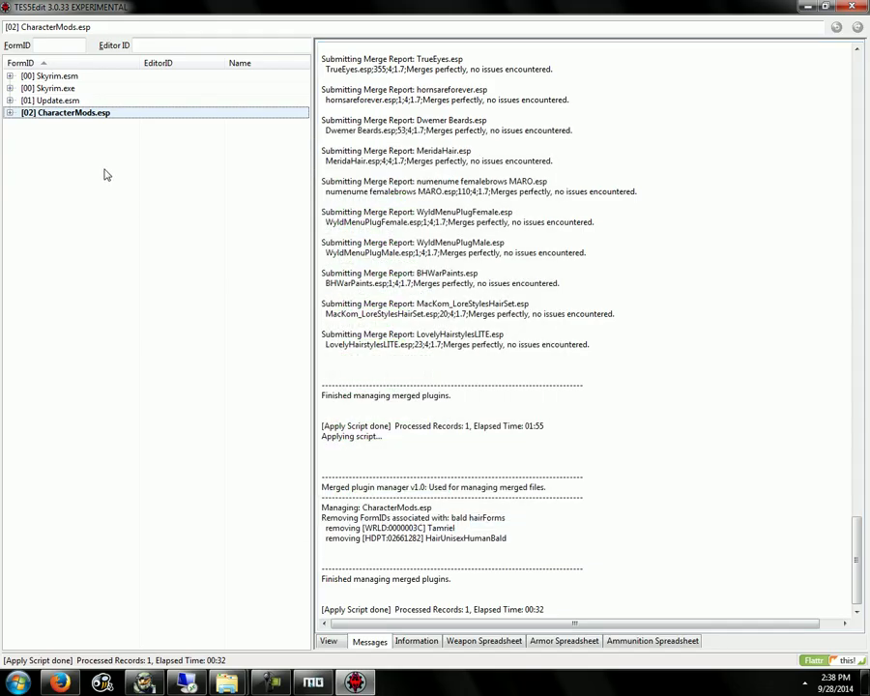
Rerun the Merged plugin manager v1.0 script on CharacterMods.esp, review its remaining plugins, and close the manager.
right_click(63, 115)
click(136, 267)
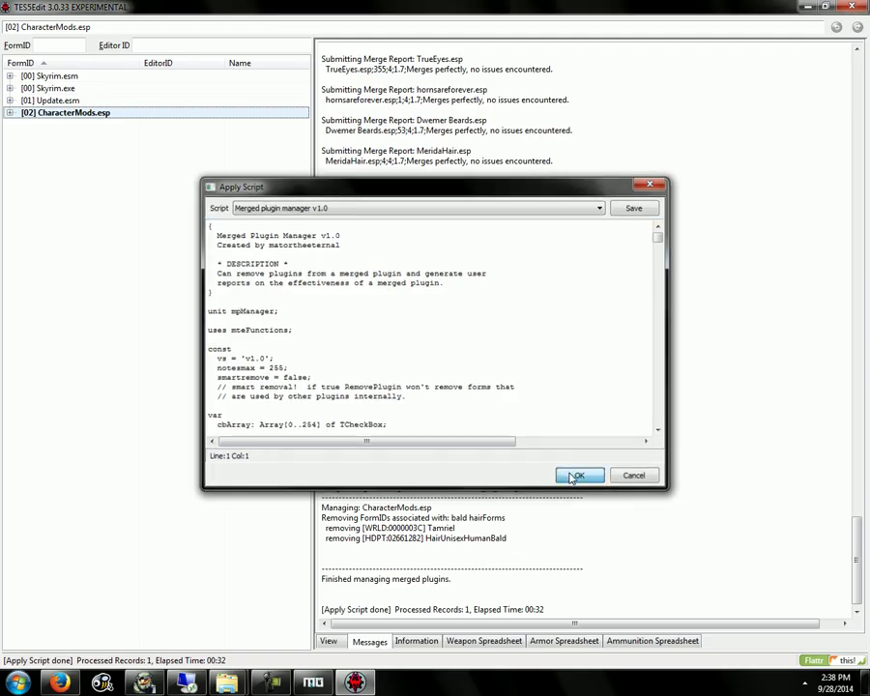
click(566, 473)
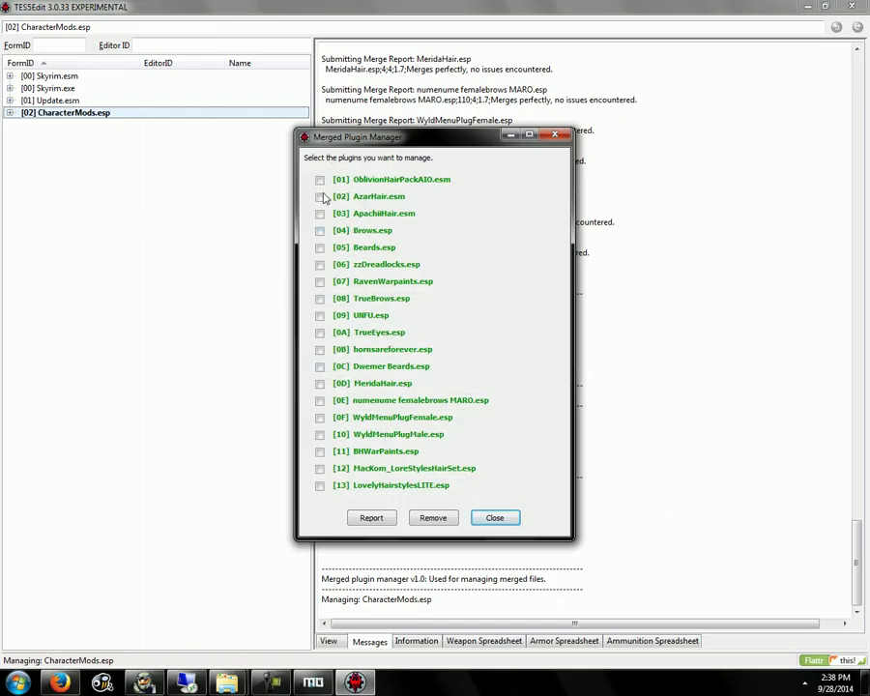
click(501, 521)
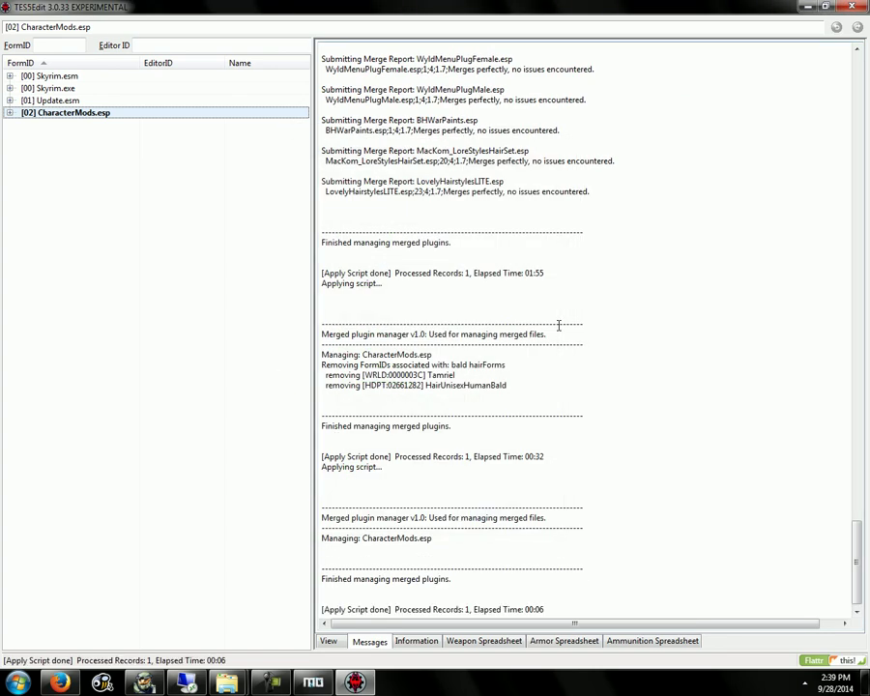
Leave CharacterMods.esp out of the changed files to save, confirm, and return to Mod Organizer.
key(ctrl+s)
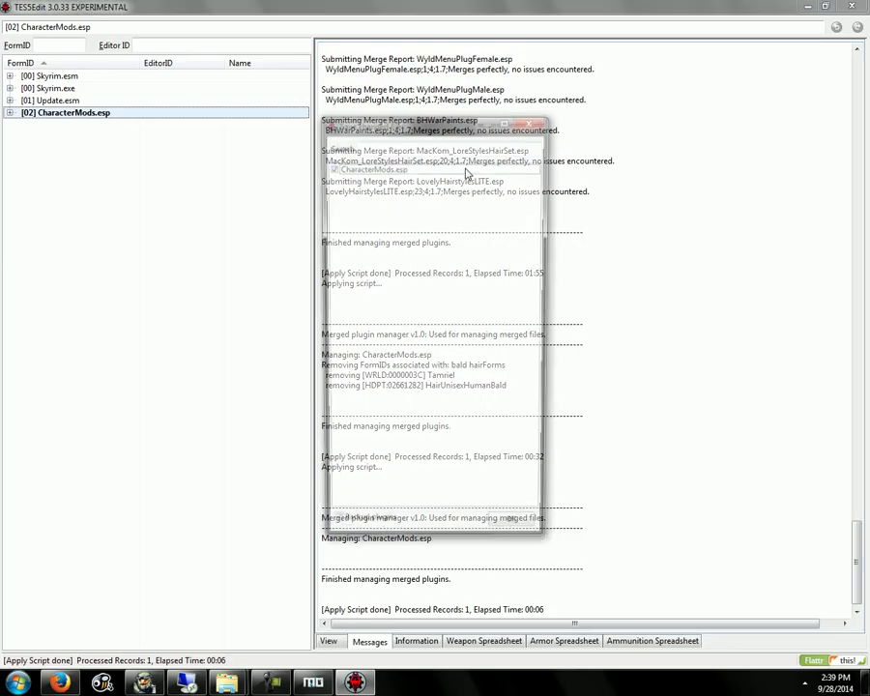
right_click(389, 174)
click(431, 211)
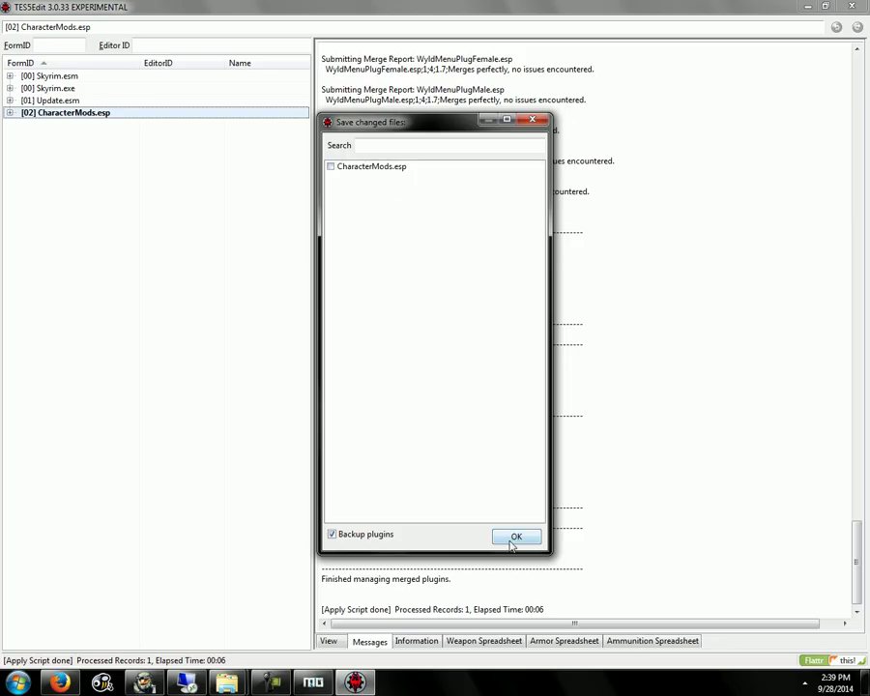
click(515, 537)
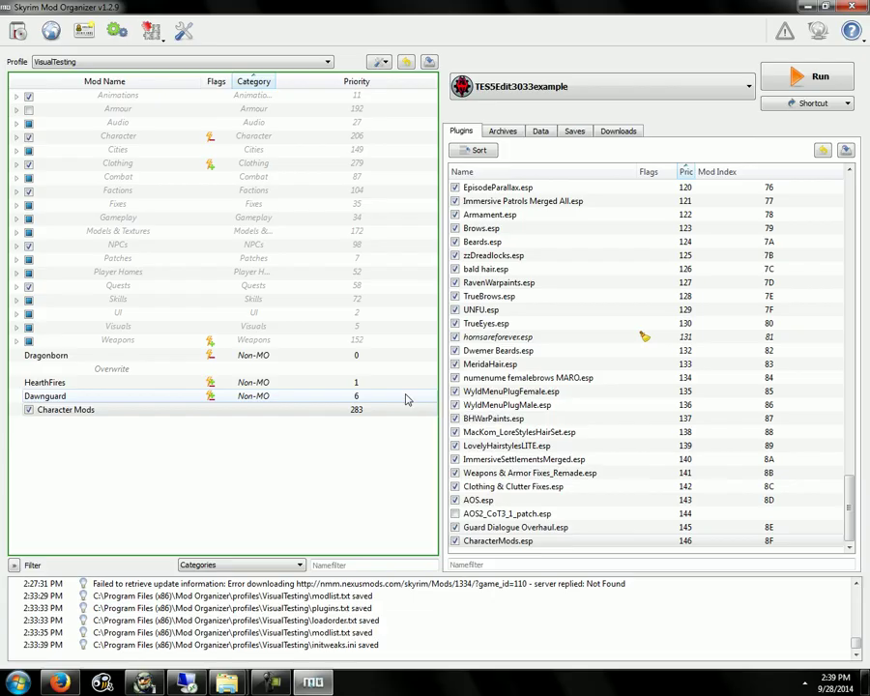
Disable every merged plugin from LovelyHairstylesLITE.esp up through Brows.esp in the load order.
click(407, 410)
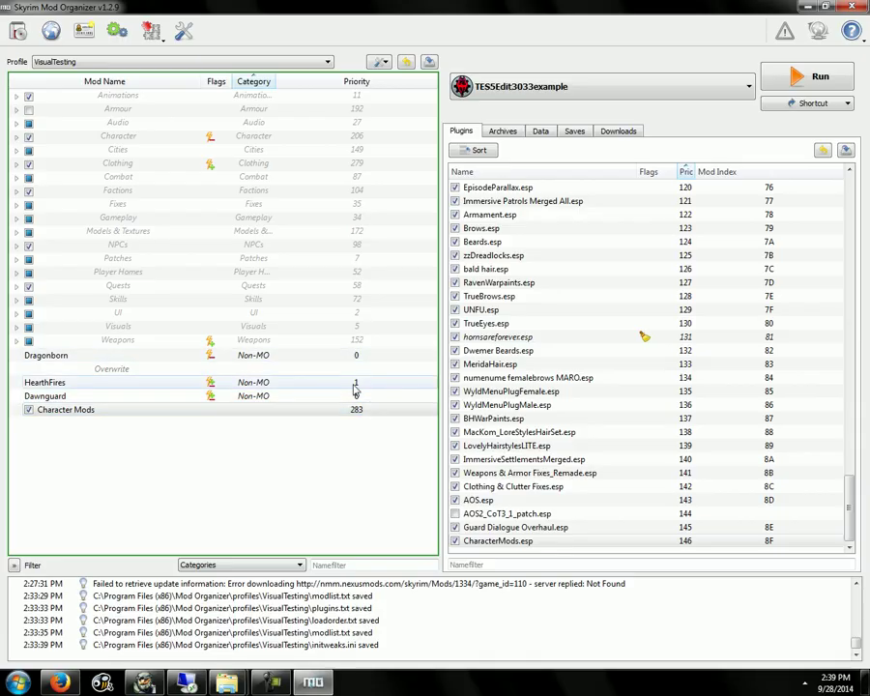
click(503, 486)
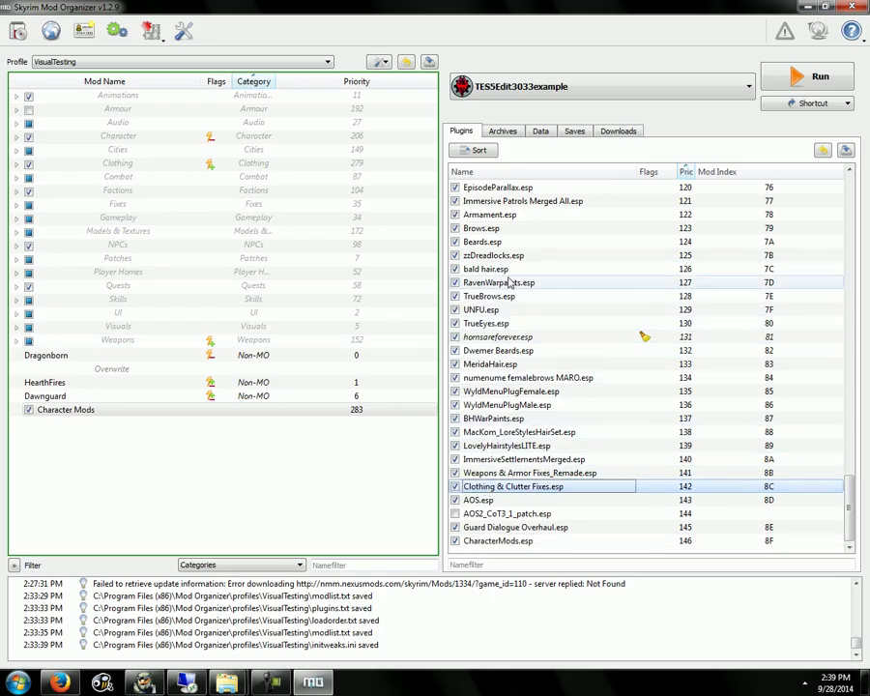
shift+click(481, 228)
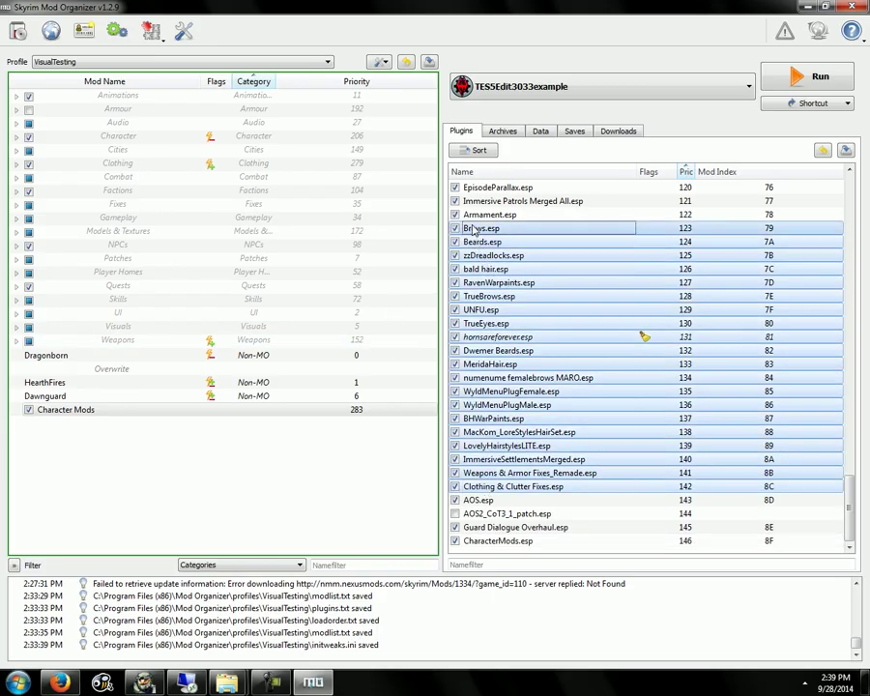
ctrl+click(479, 487)
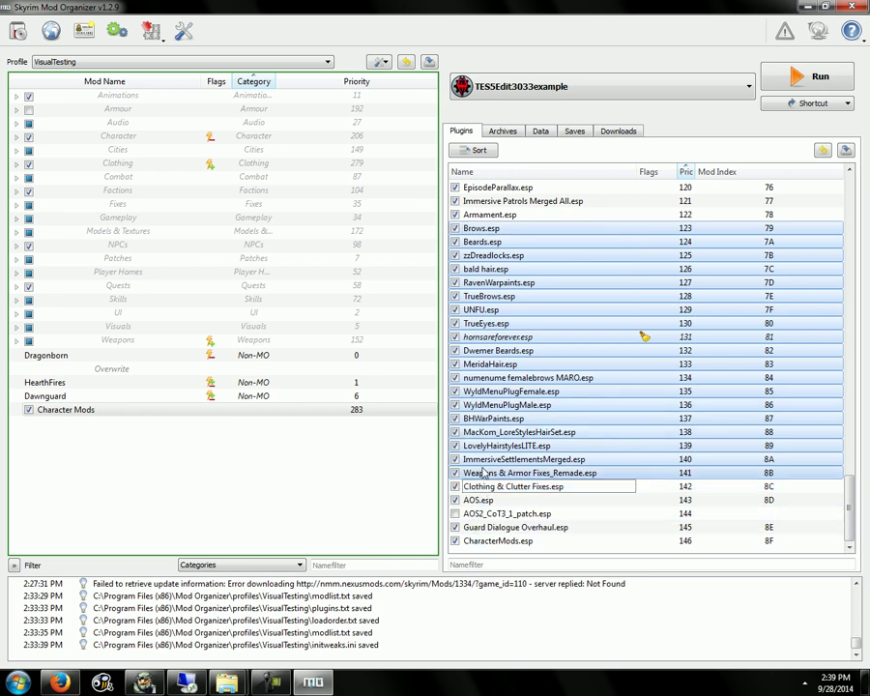
ctrl+click(477, 460)
ctrl+click(476, 471)
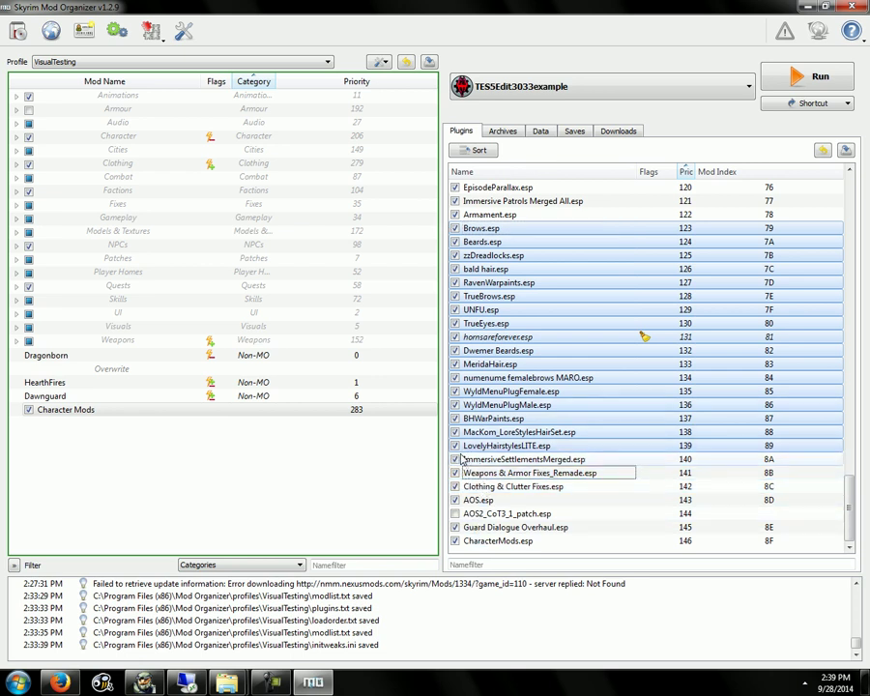
click(456, 446)
click(455, 432)
click(456, 419)
click(456, 406)
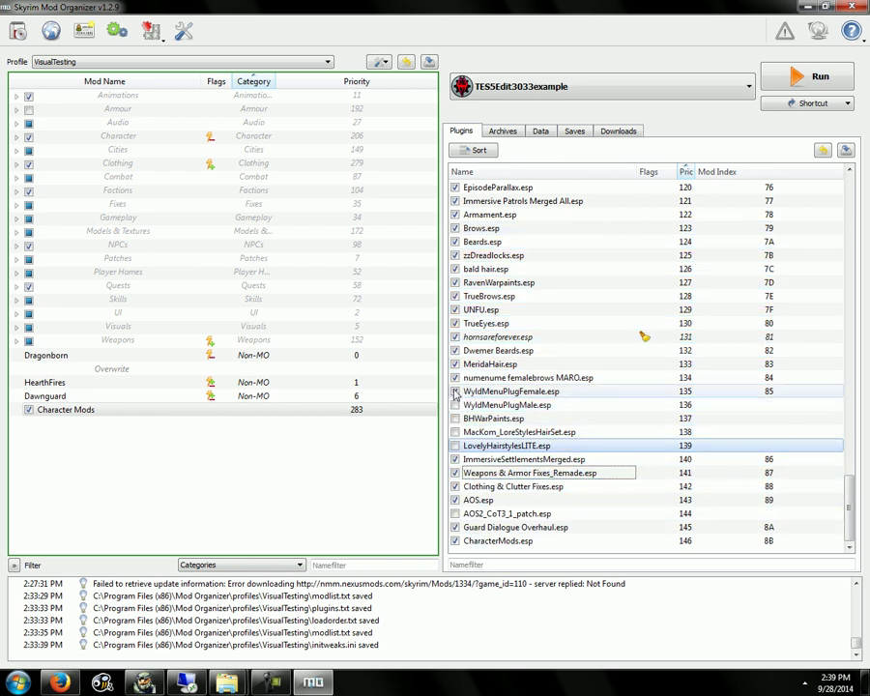
click(455, 391)
click(455, 378)
click(456, 365)
click(456, 351)
click(456, 338)
click(455, 324)
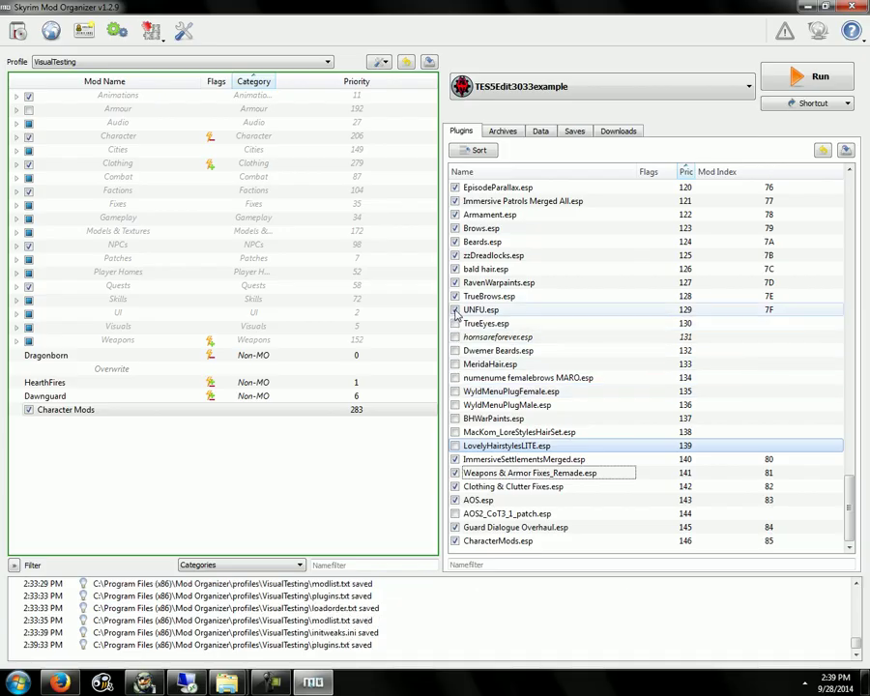
click(455, 310)
click(455, 270)
click(455, 288)
click(456, 297)
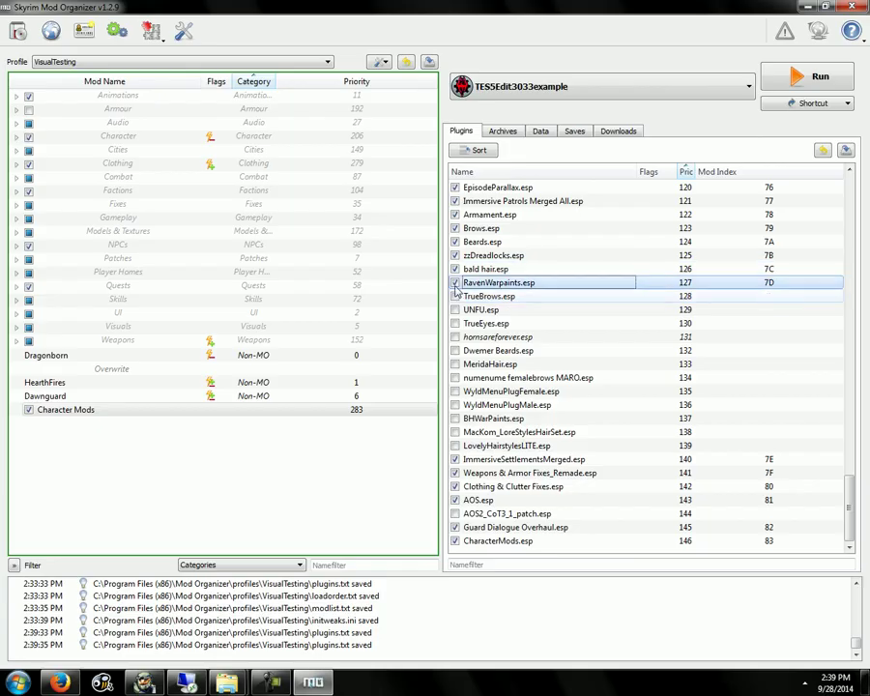
click(456, 284)
click(456, 270)
click(456, 256)
click(456, 241)
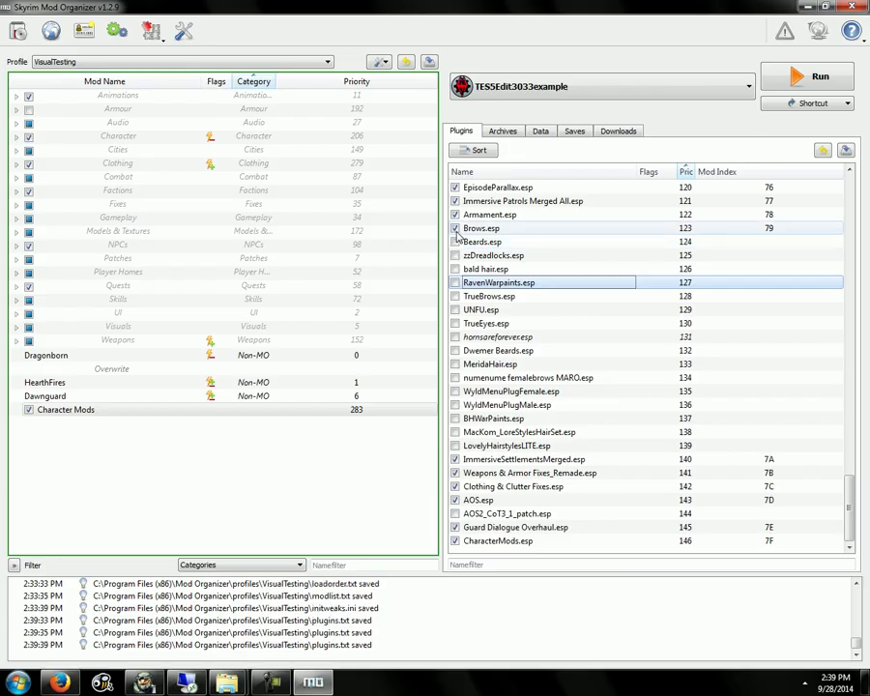
click(455, 229)
Disable the ApachiiHair.esm, AzarHair.esm and OblivionHairPackAIO.esm master files in the load order.
scroll(587, 396, up, 20)
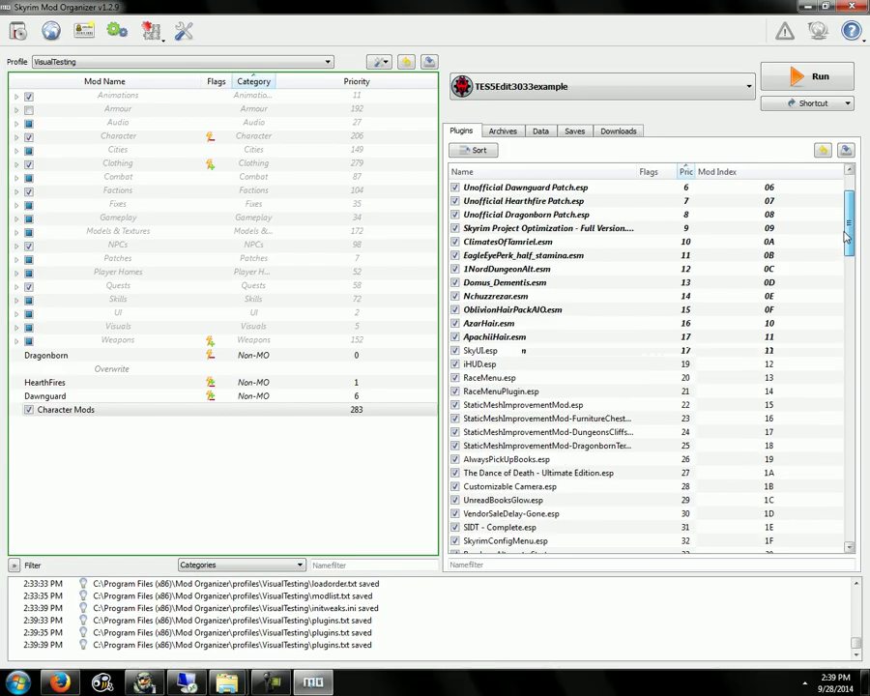
click(455, 418)
click(456, 404)
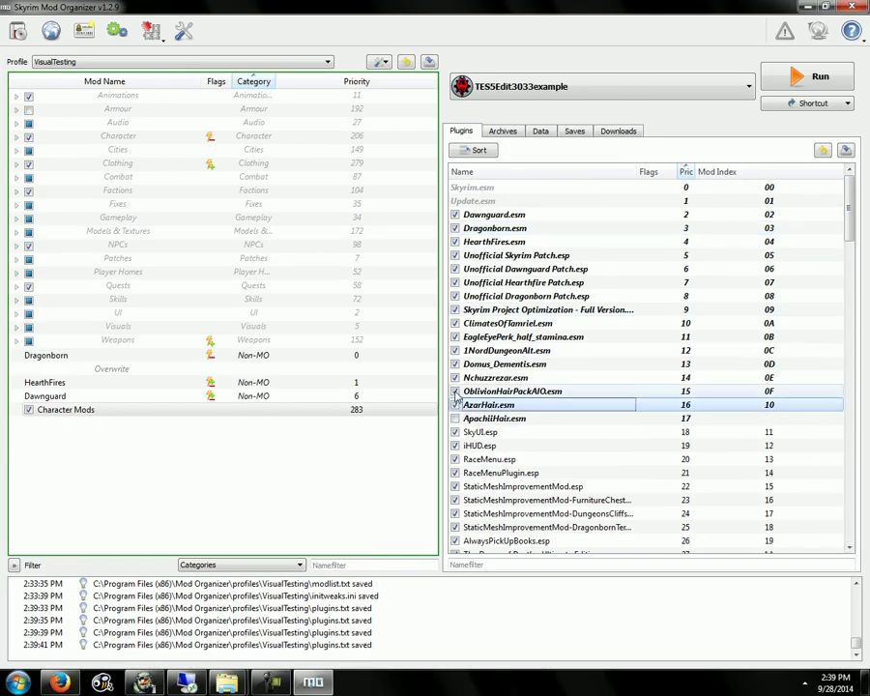
click(454, 391)
click(455, 404)
Move CharacterMods.esp up the load order to sit between Armament.esp and Brows.esp.
drag(854, 219, 839, 497)
scroll(528, 543, down, 4)
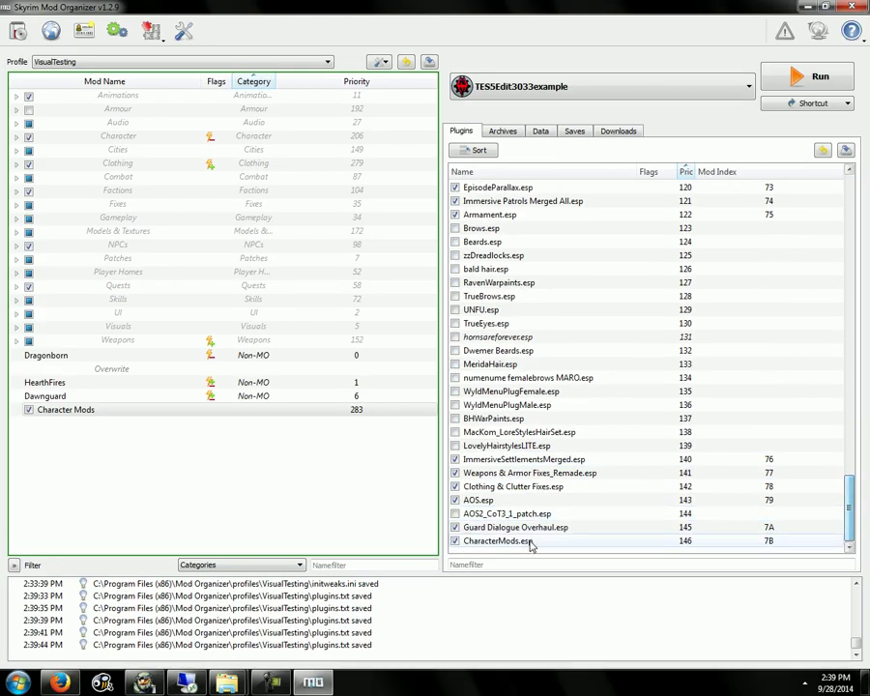
drag(503, 544, 527, 233)
Check the load order for the disabled hair masters and the disabled character plugins below CharacterMods.esp.
scroll(524, 257, up, 1)
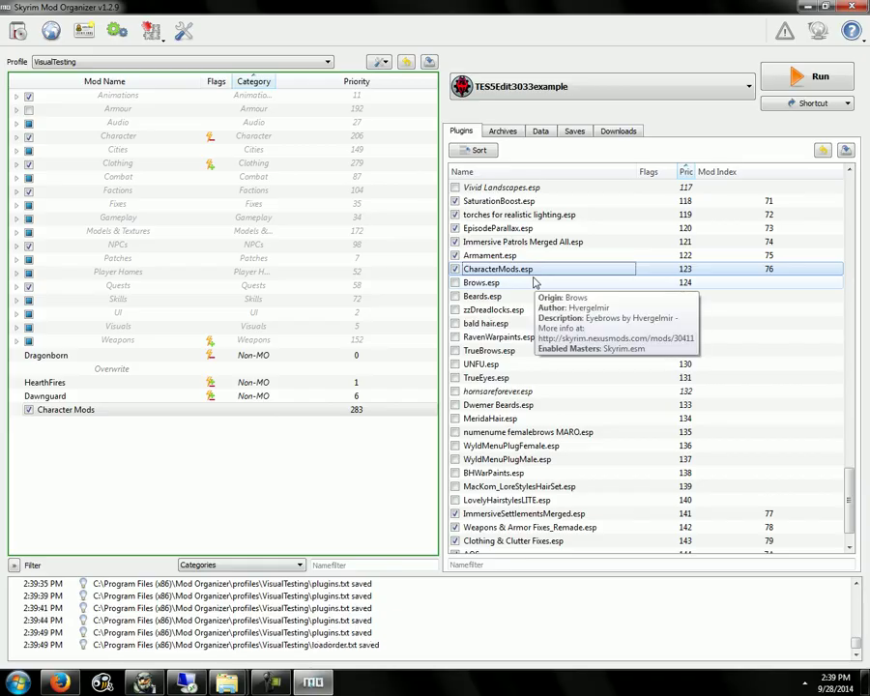
scroll(606, 379, up, 20)
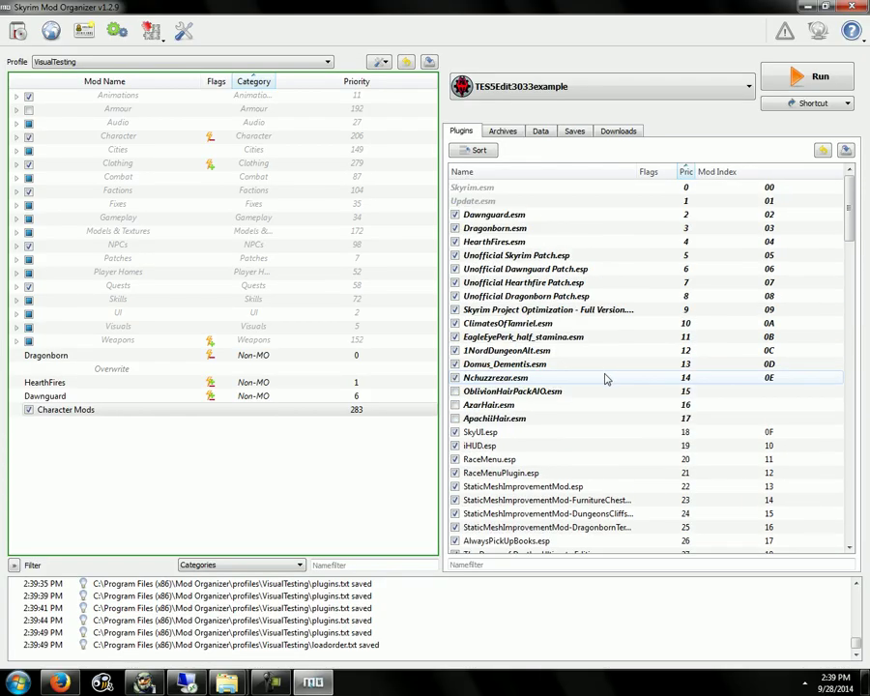
scroll(581, 379, down, 2)
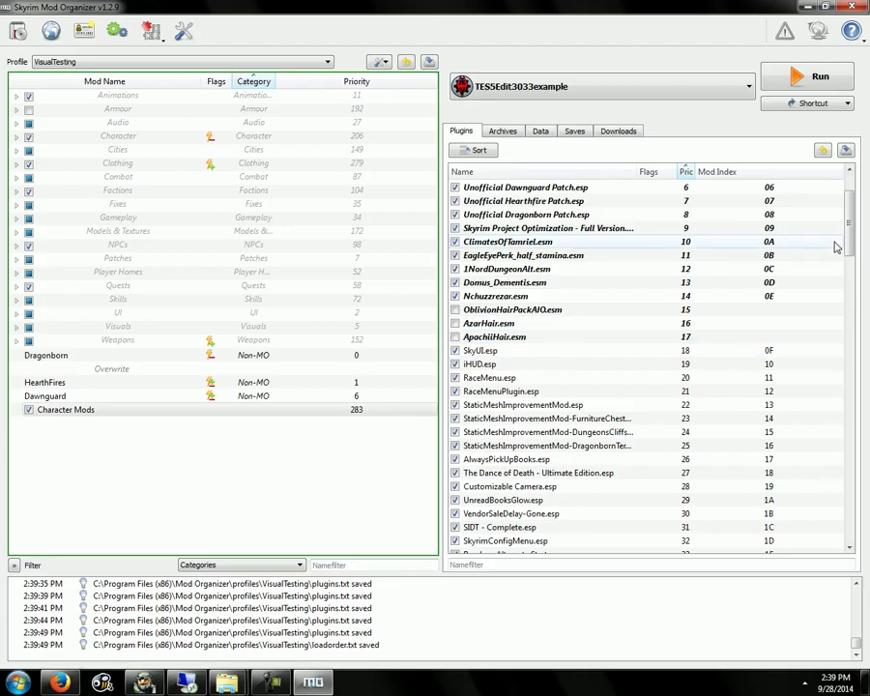
drag(850, 208, 851, 507)
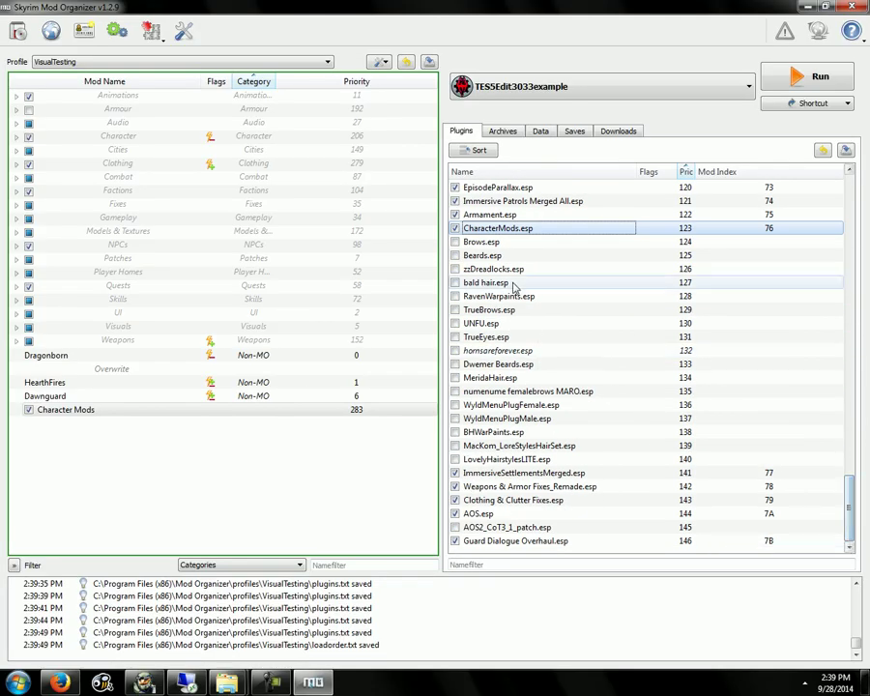
mouse_move(539, 332)
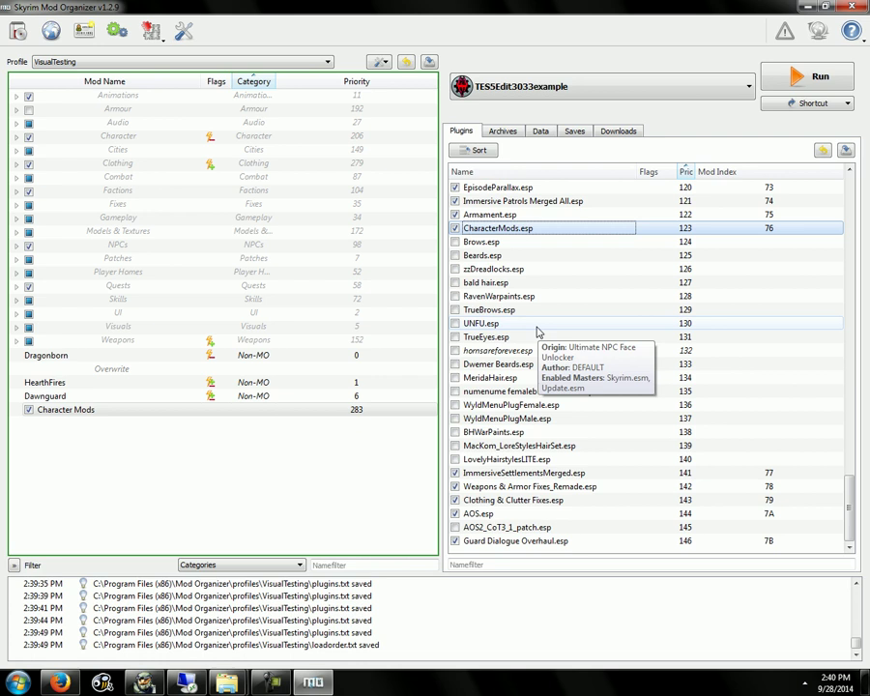
click(510, 283)
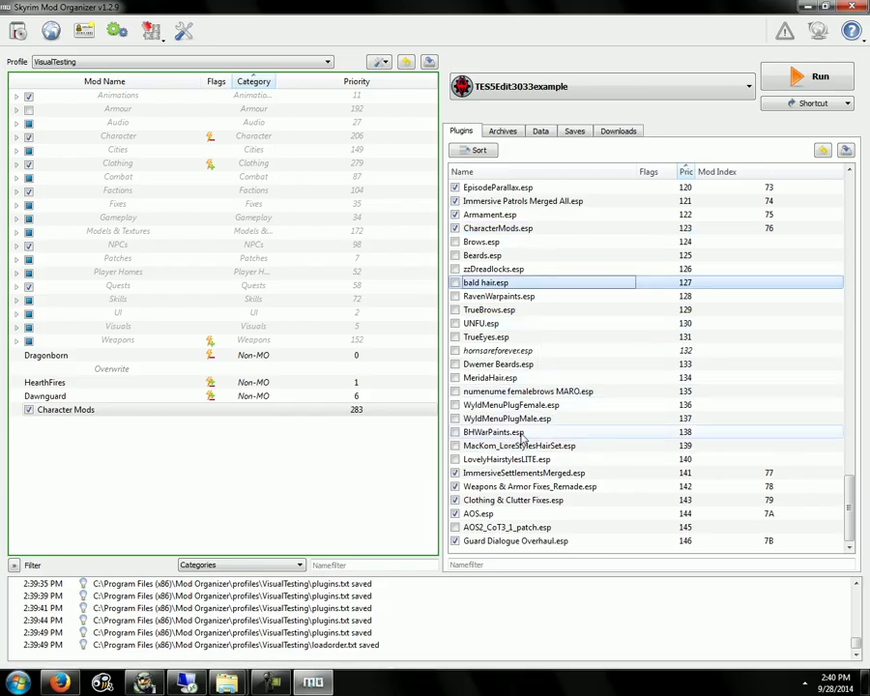
click(504, 255)
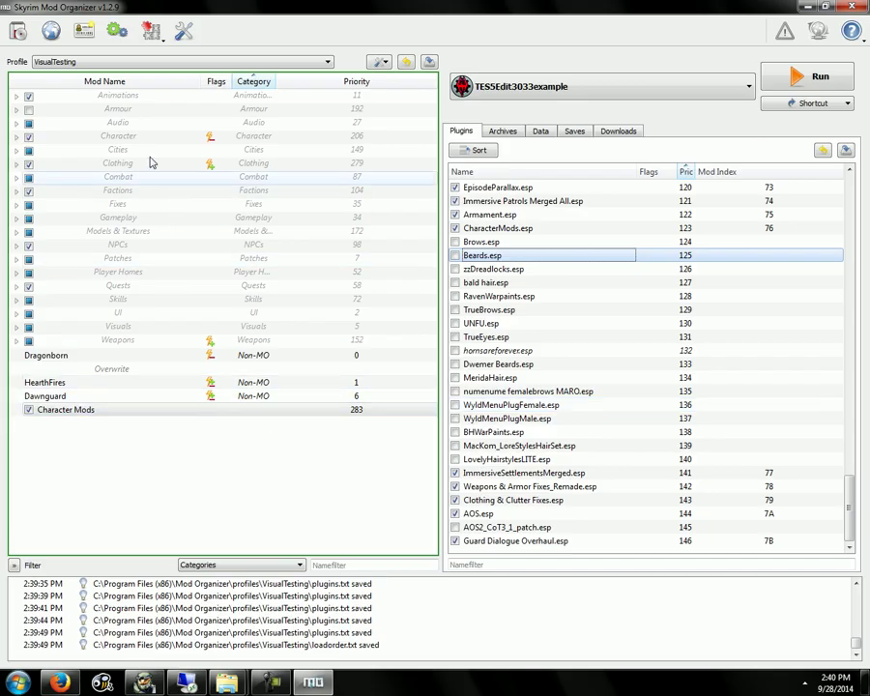
Open the Brows mod's folder from the Character category in Explorer and copy its textures folder.
click(16, 138)
scroll(183, 290, down, 10)
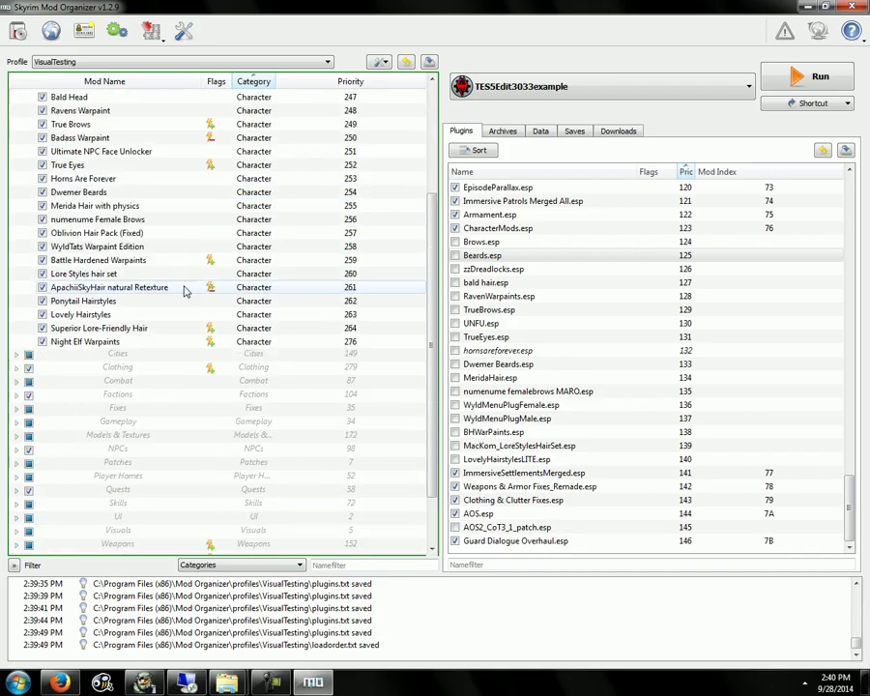
scroll(92, 184, up, 6)
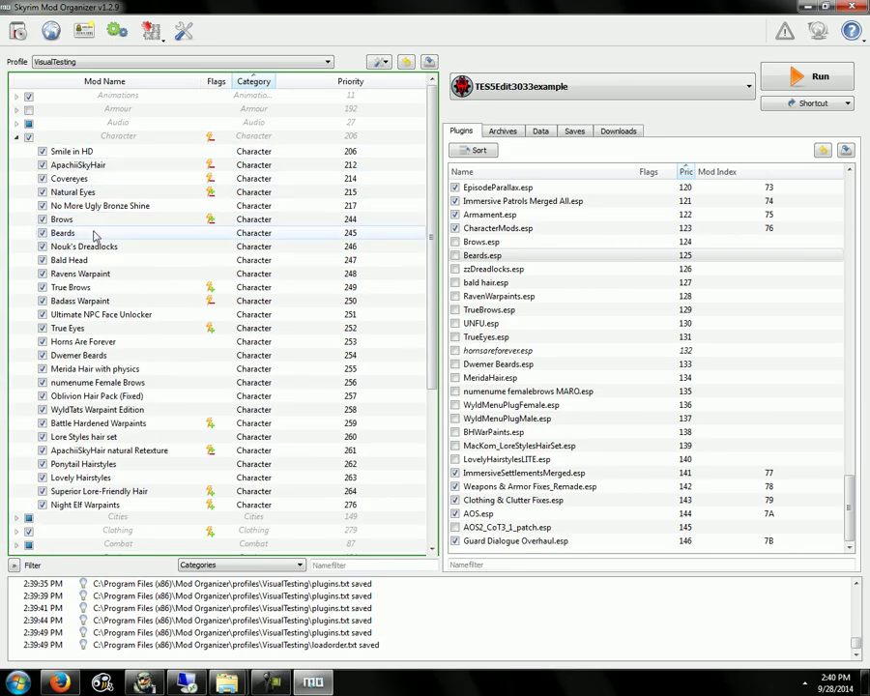
click(83, 224)
right_click(83, 221)
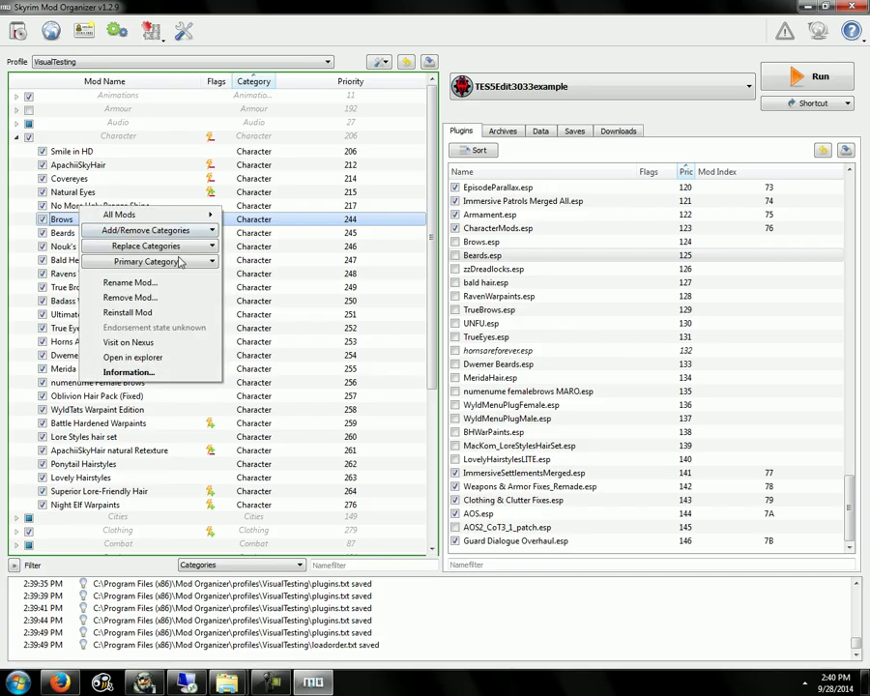
click(136, 357)
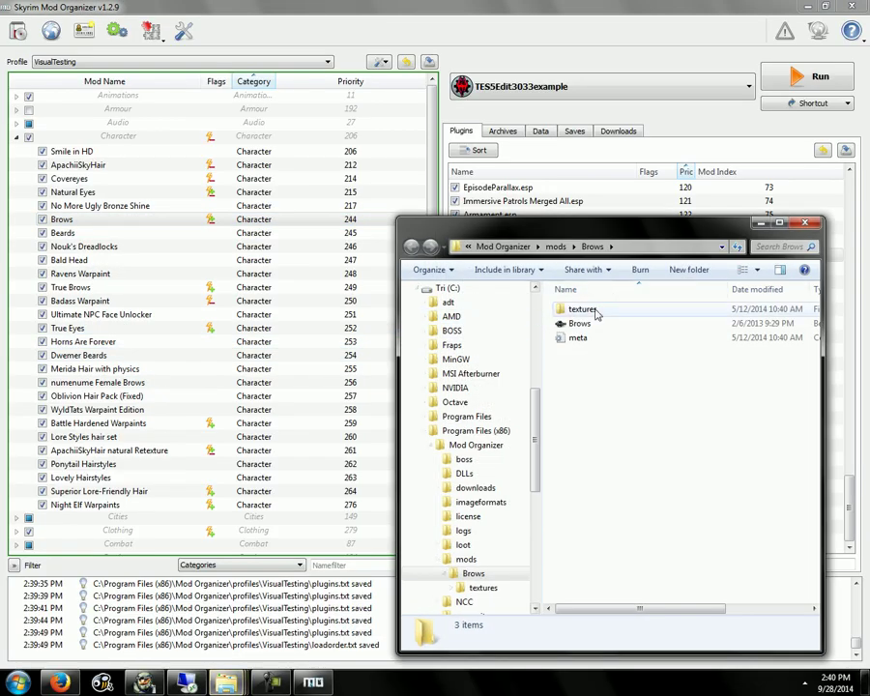
click(586, 308)
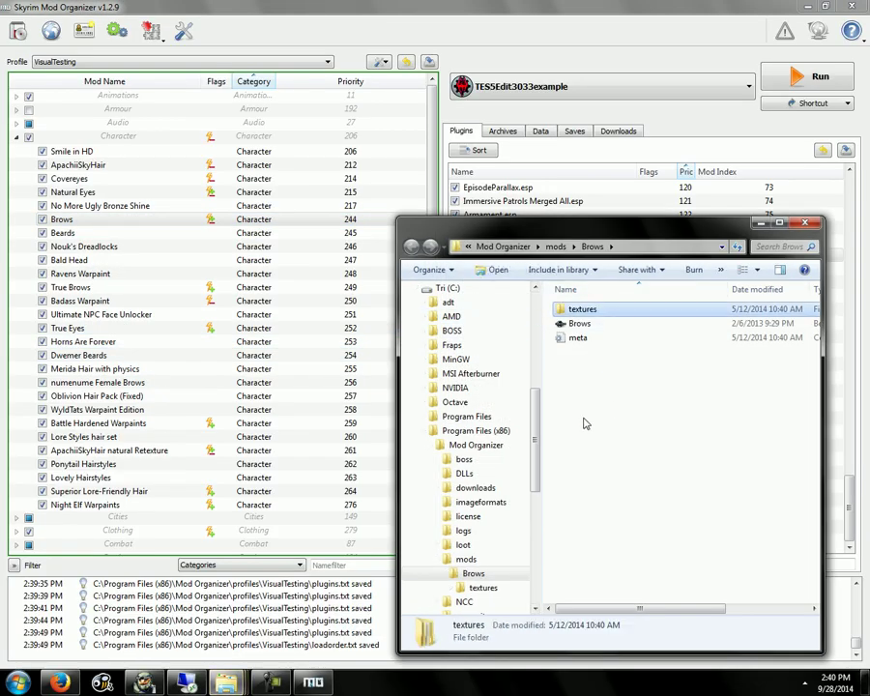
click(581, 324)
click(581, 309)
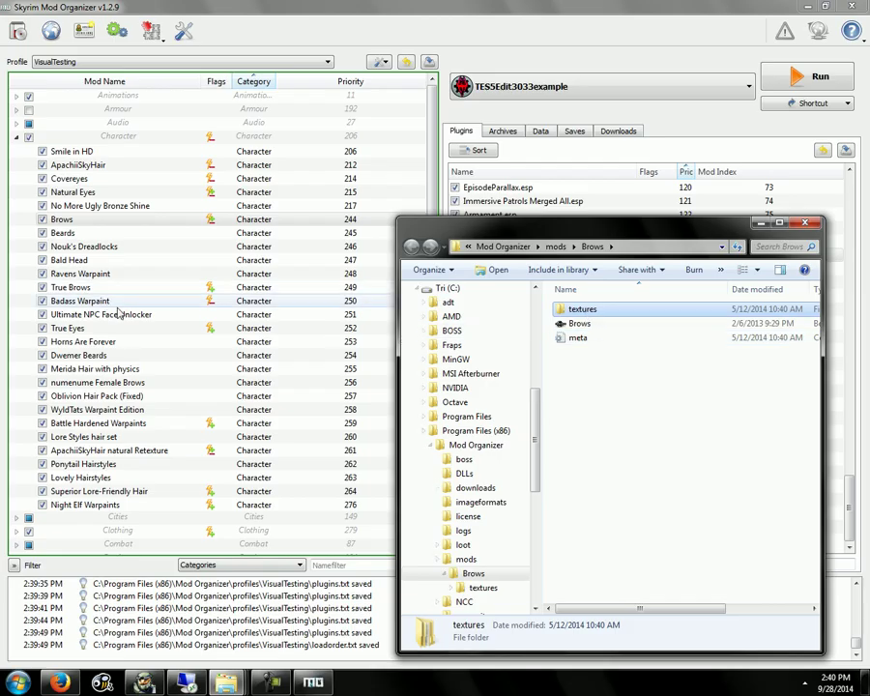
Open the Character Mods folder in Explorer, paste the copied textures folder there, and delete the pasted copy.
drag(432, 160, 418, 503)
right_click(123, 542)
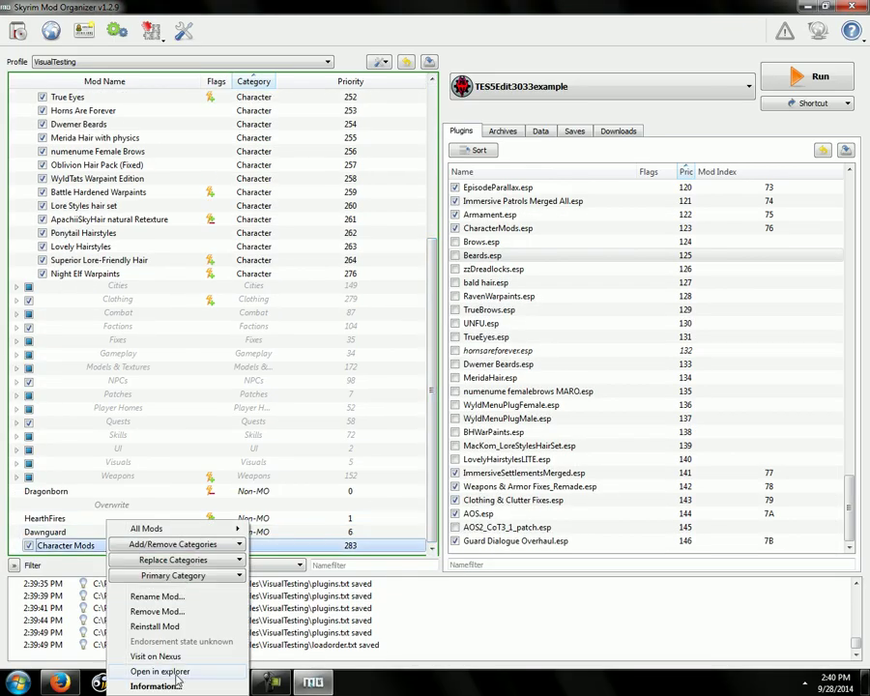
click(222, 665)
key(ctrl+v)
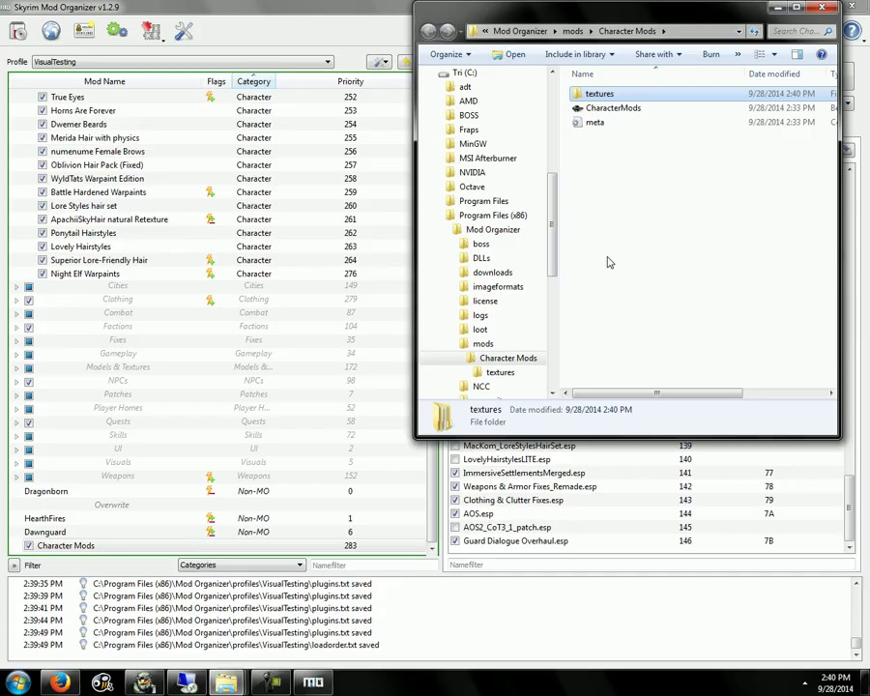
key(Delete)
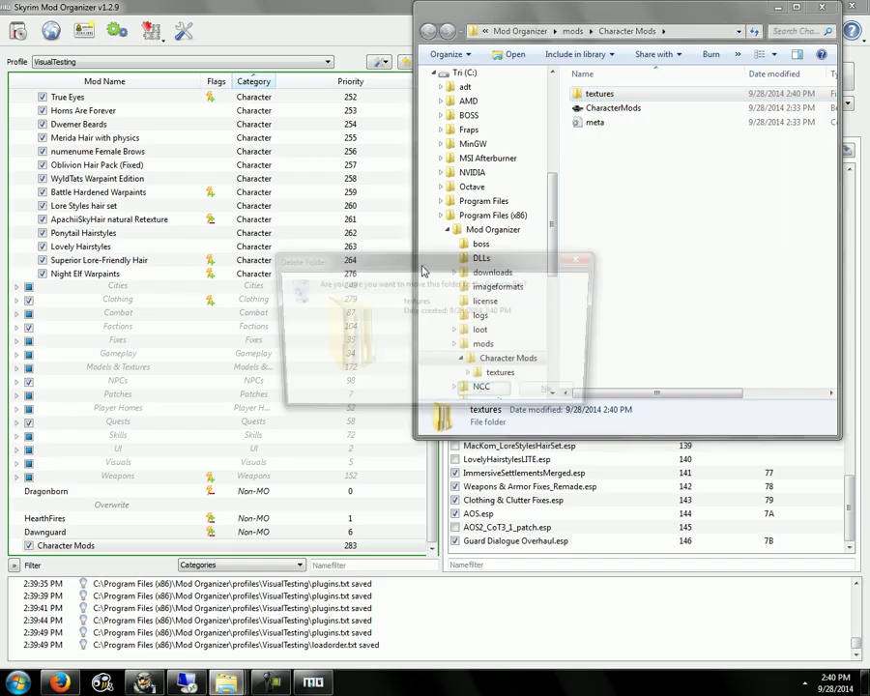
key(Return)
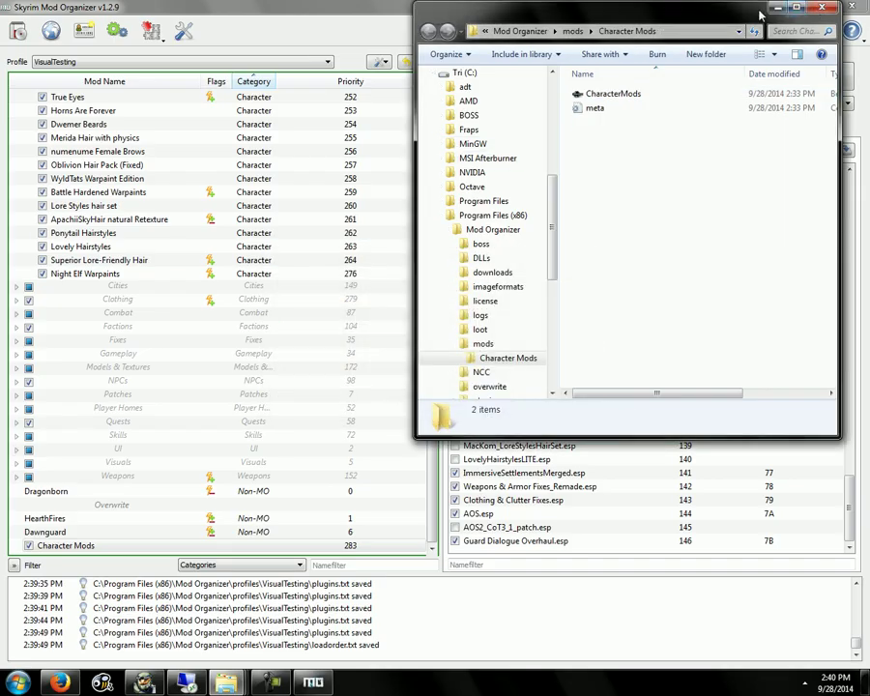
Return to Mod Organizer and review the plugin load order from the mid-list plugins through CharacterMods.esp to the end of the list.
click(812, 10)
scroll(716, 464, up, 8)
scroll(707, 444, up, 20)
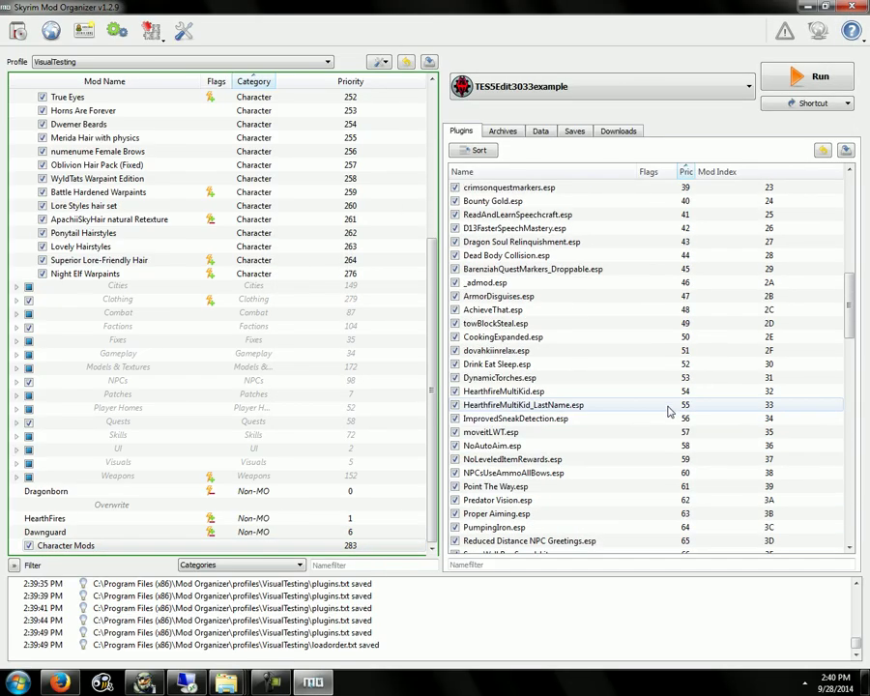
scroll(652, 415, down, 20)
scroll(644, 395, down, 20)
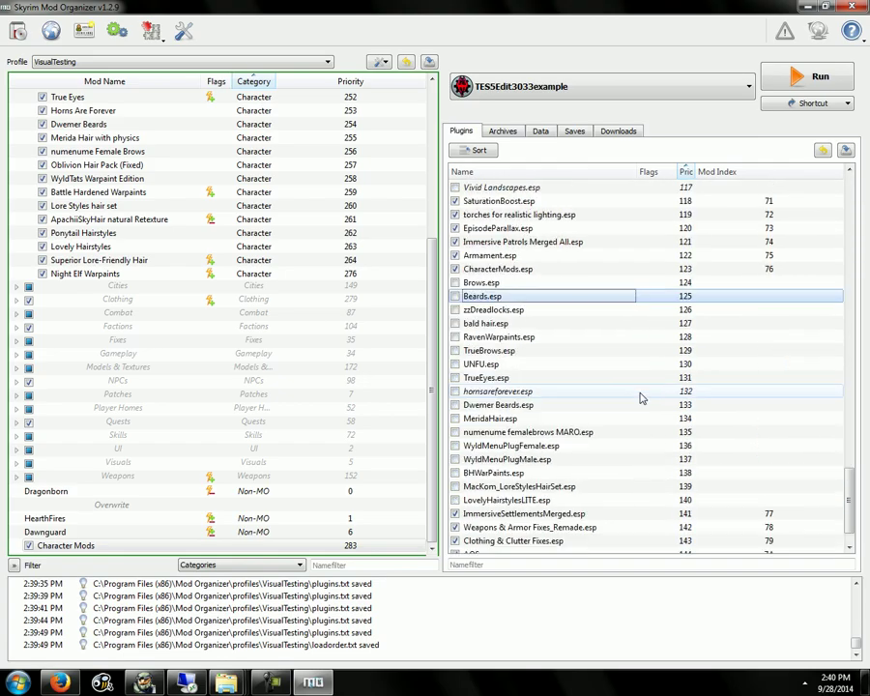
mouse_move(636, 394)
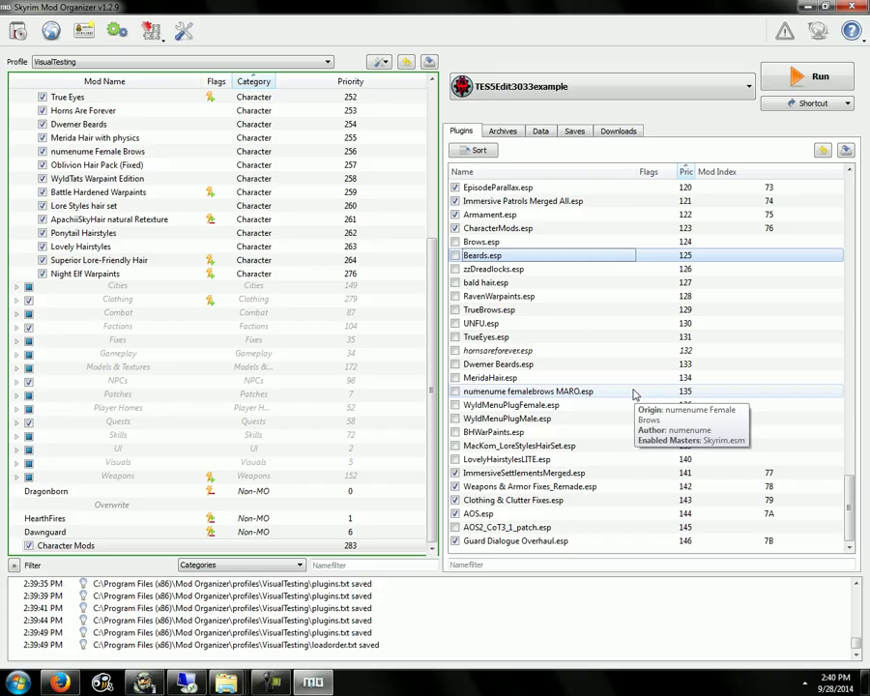
Switch to Firefox and view the description of the Merge Plugins xEdit Script on its Nexus Mods page.
click(802, 6)
click(60, 682)
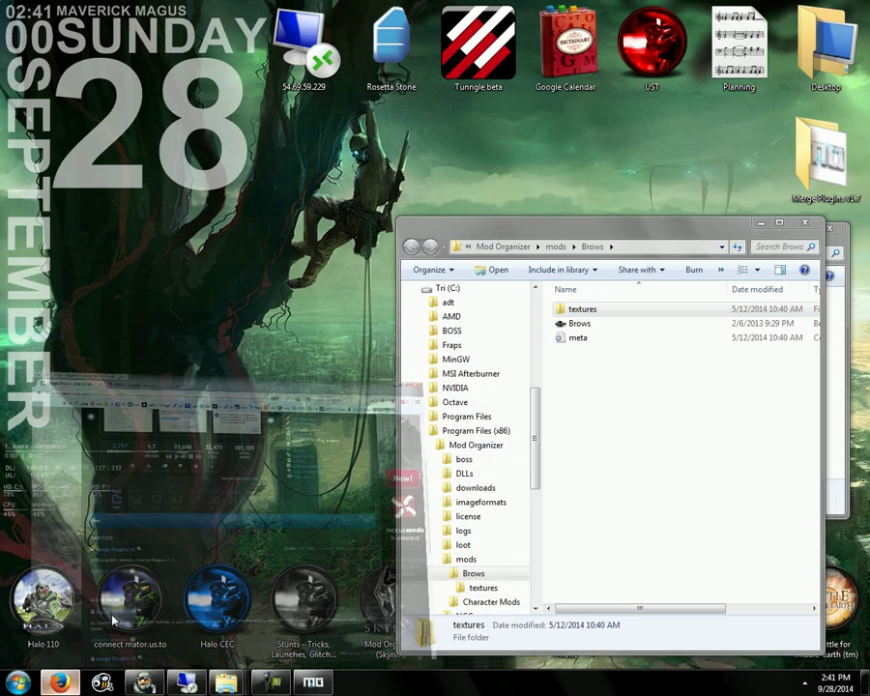
click(132, 296)
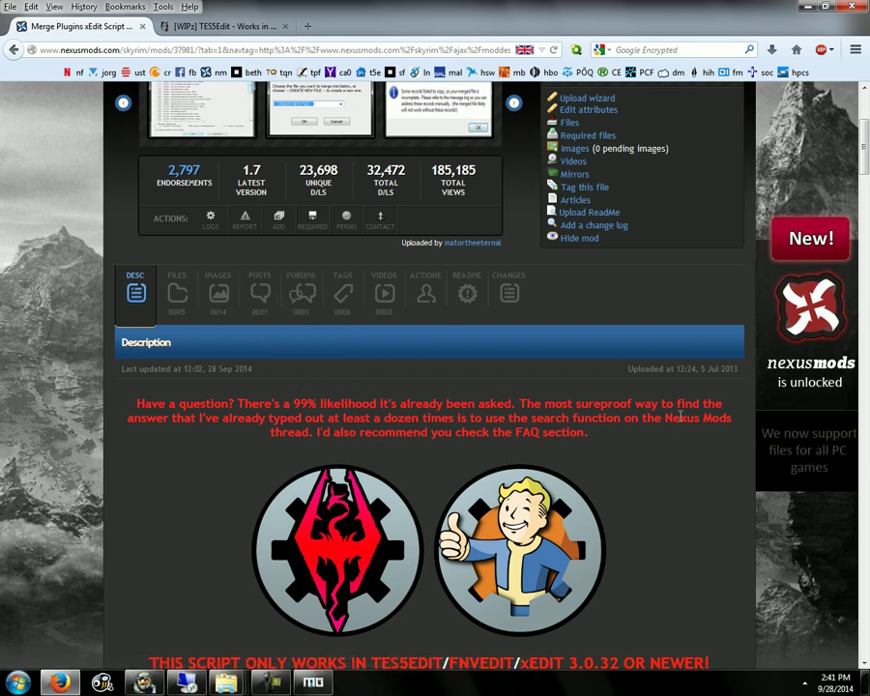
scroll(706, 408, down, 3)
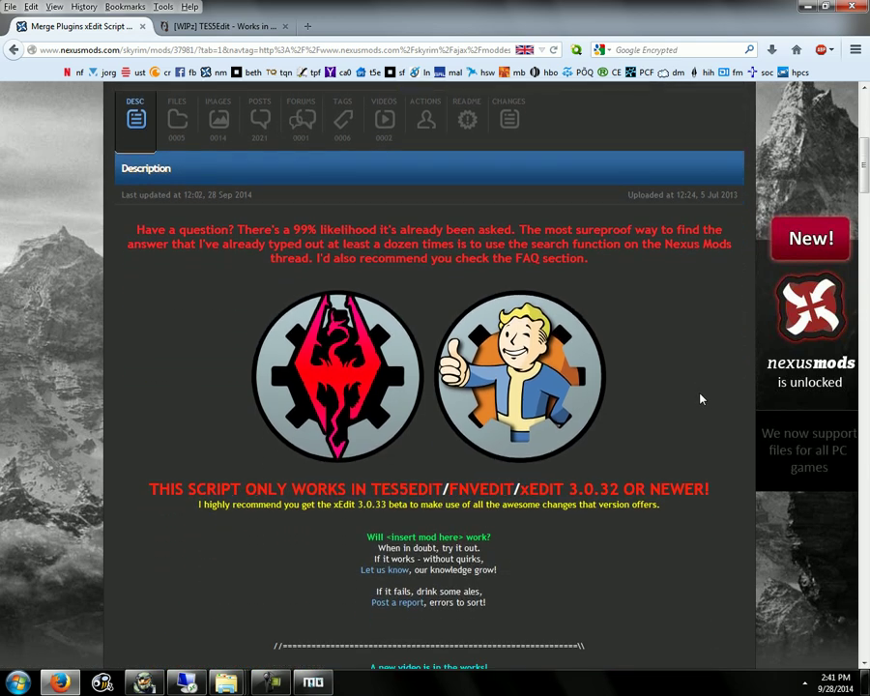
scroll(703, 394, up, 1)
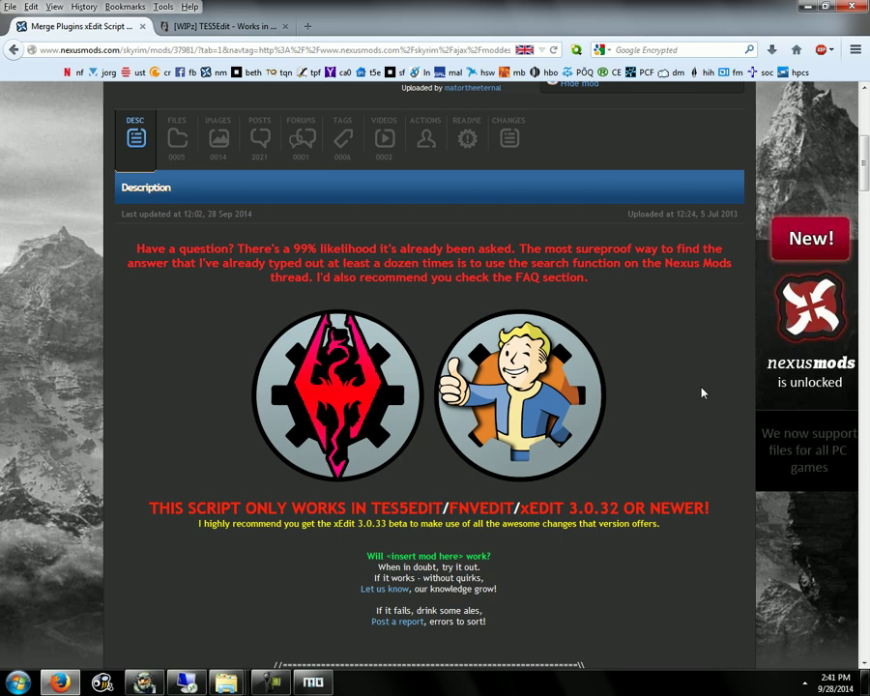
click(272, 683)
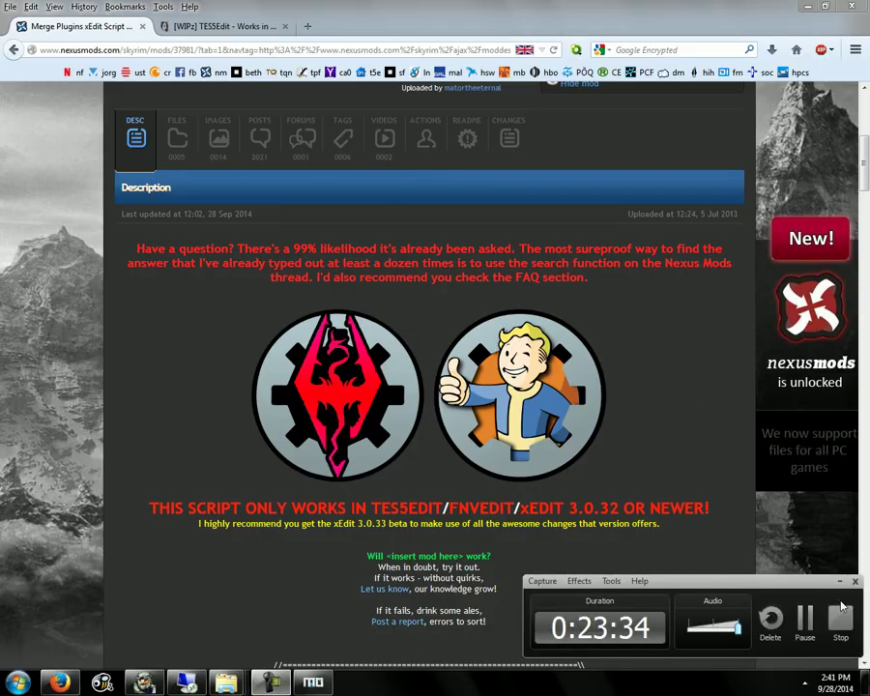